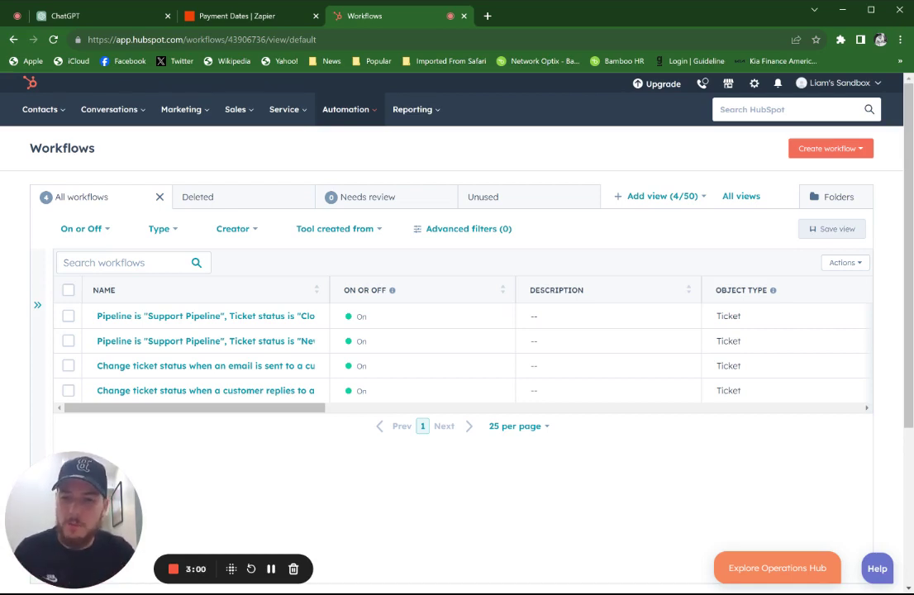
Step: Create a blank deal-based workflow from scratch in HubSpot
left_click(238, 17)
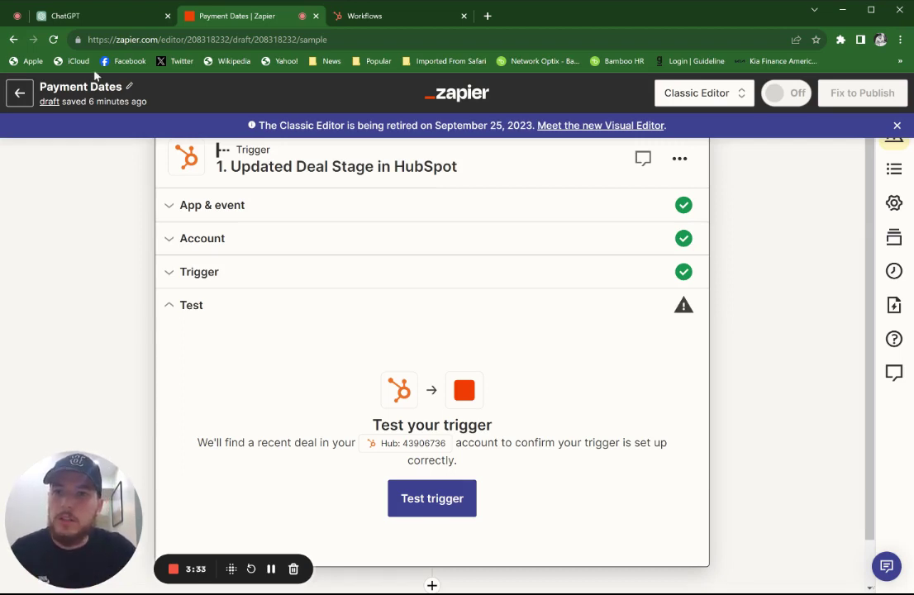
left_click(348, 15)
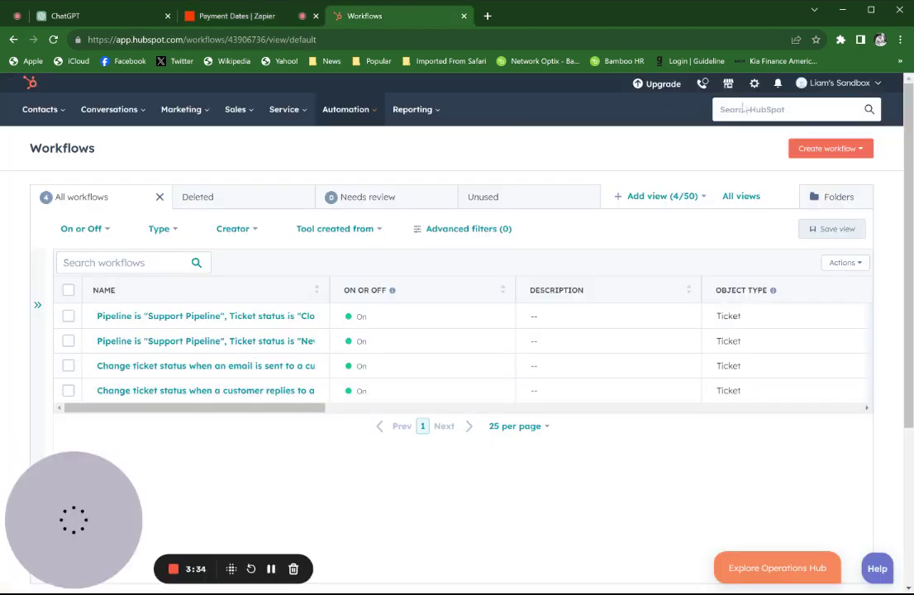
left_click(815, 148)
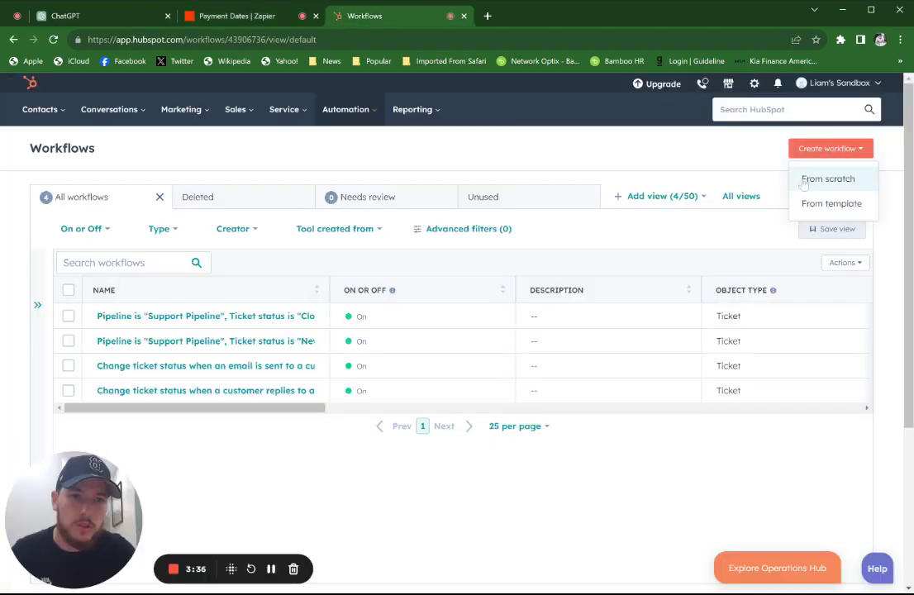
left_click(807, 180)
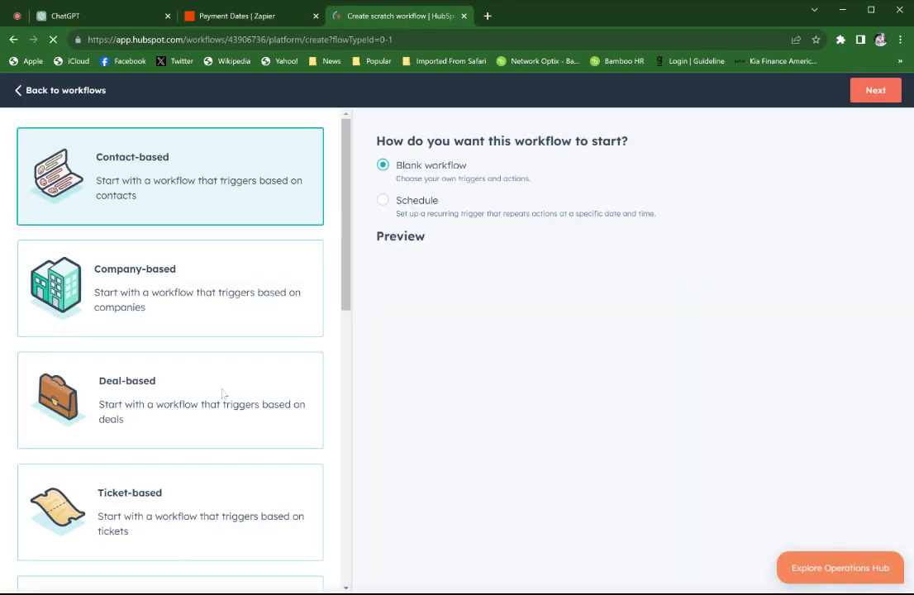
left_click(223, 394)
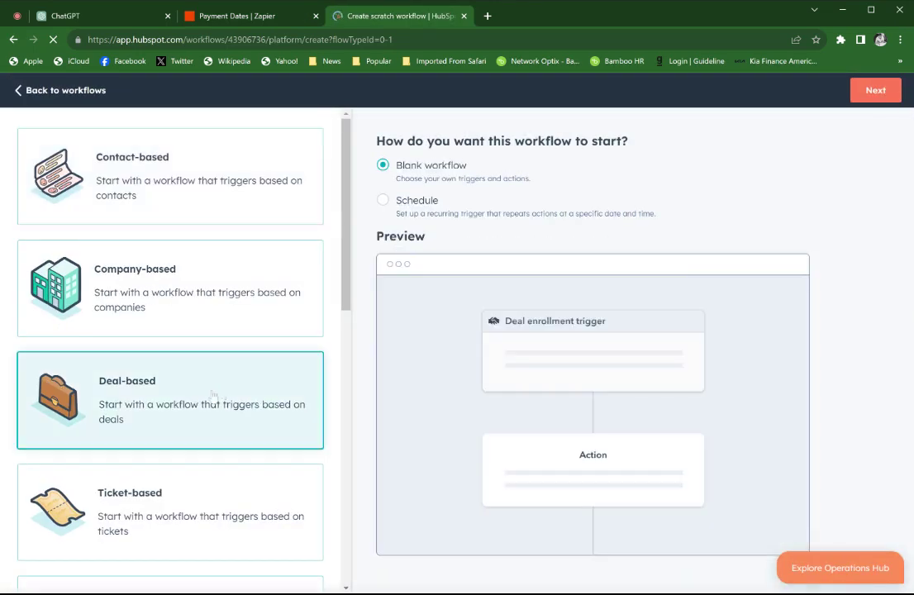
left_click(872, 89)
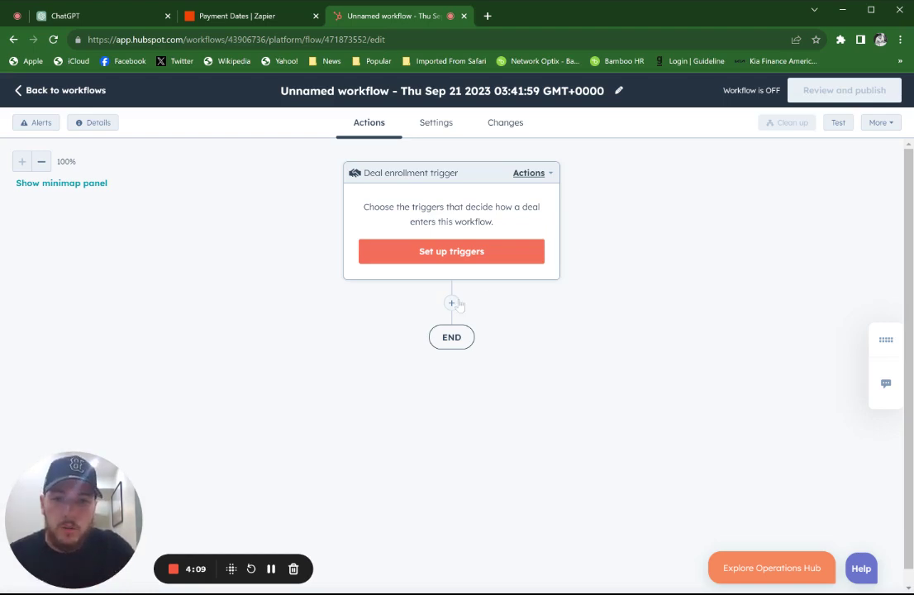
Step: Add a Set property value action directly below the deal enrollment trigger
left_click(453, 304)
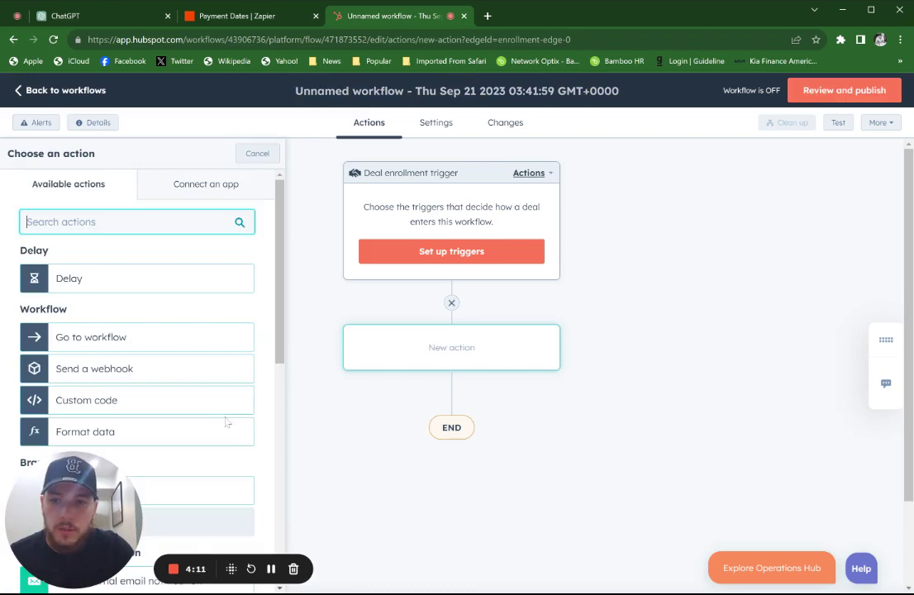
scroll(227, 422, "down", 3)
scroll(227, 423, "down", 5)
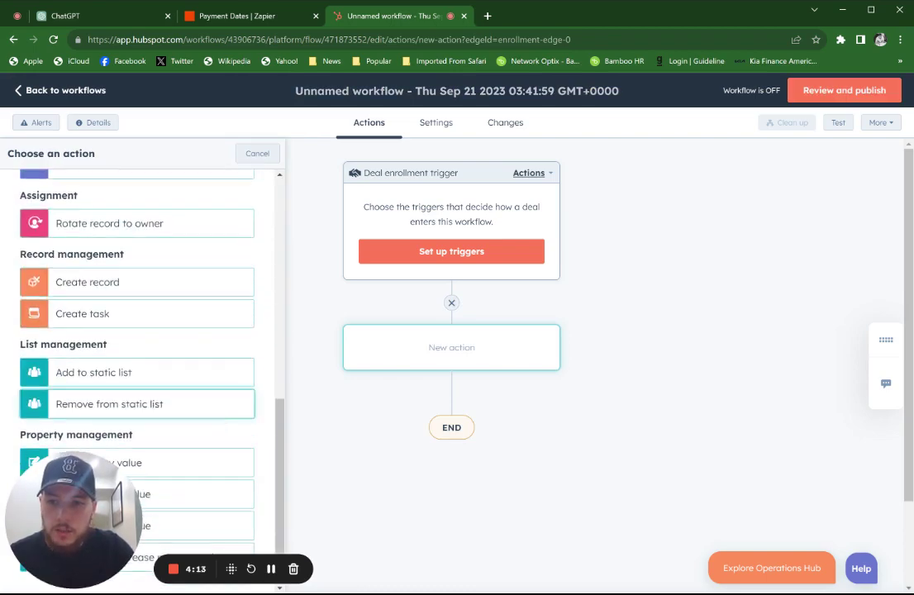
scroll(157, 364, "up", 6)
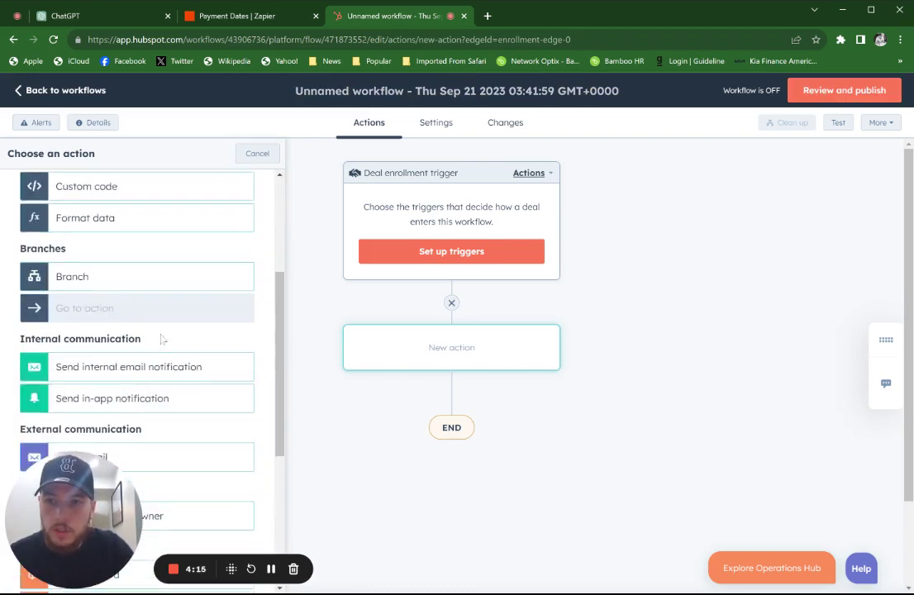
scroll(161, 342, "down", 6)
left_click_drag(73, 500, 82, 380)
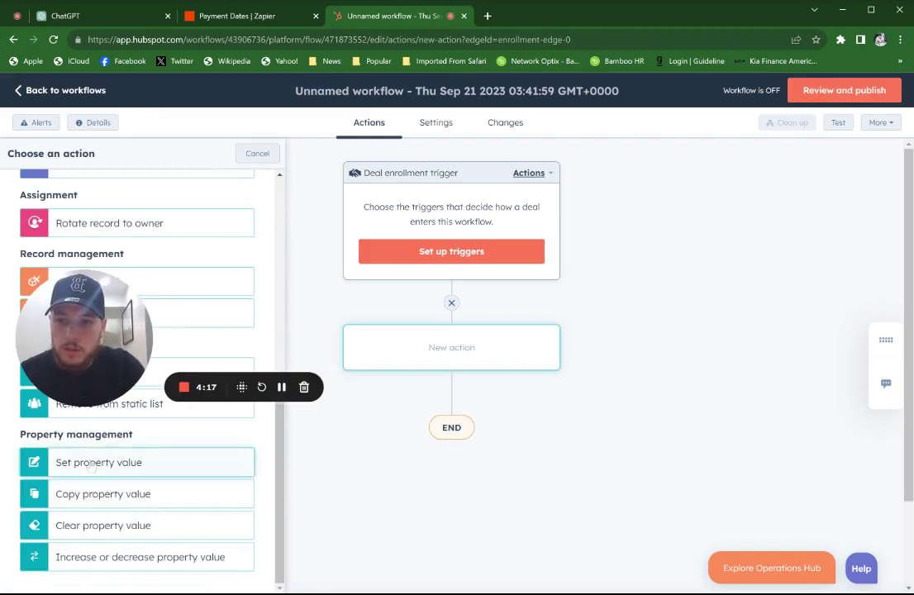
left_click(91, 463)
Step: Choose Payment Date 2 as the deal property for the action to set
left_click_drag(89, 380, 89, 510)
left_click(87, 273)
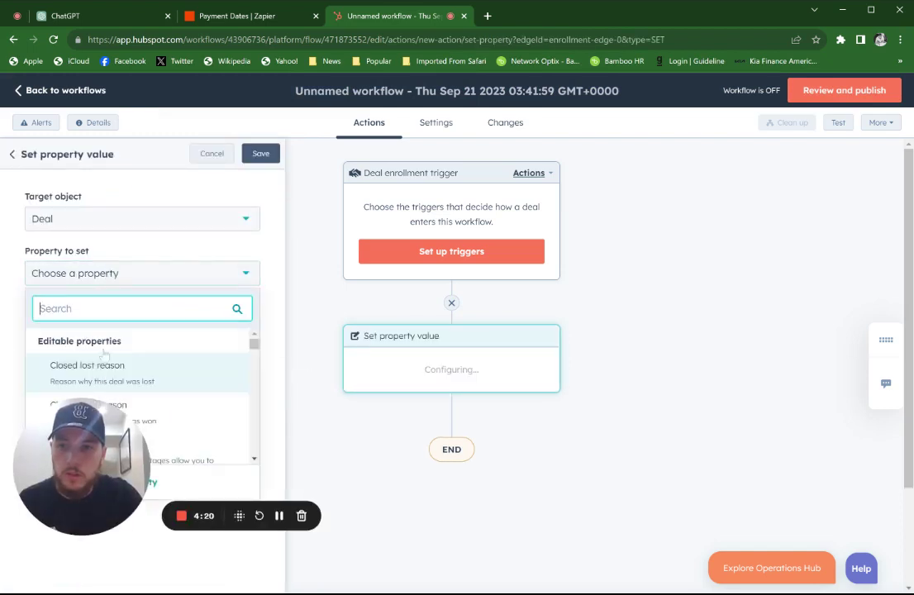
type("payment")
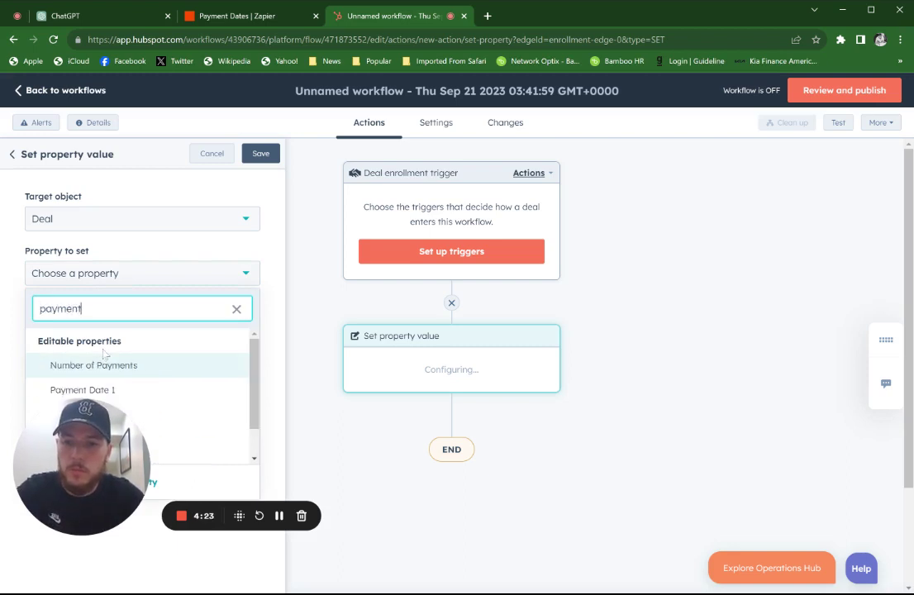
left_click_drag(76, 403, 75, 455)
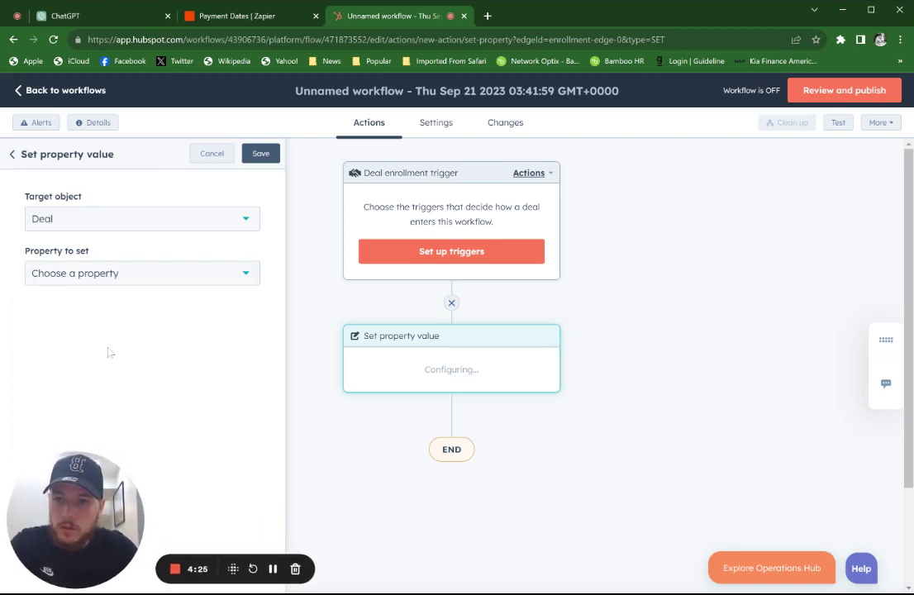
left_click(113, 275)
type("p")
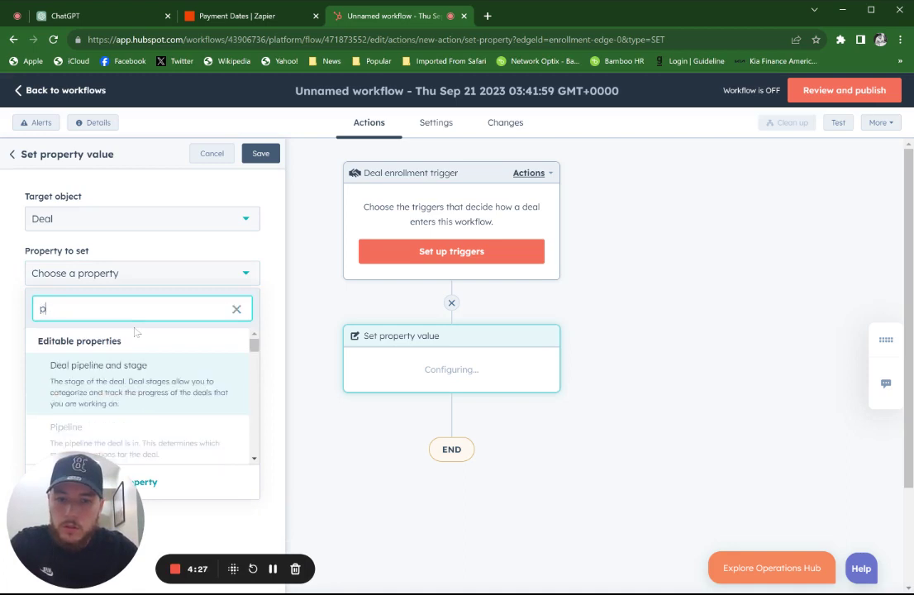
type("ayment da")
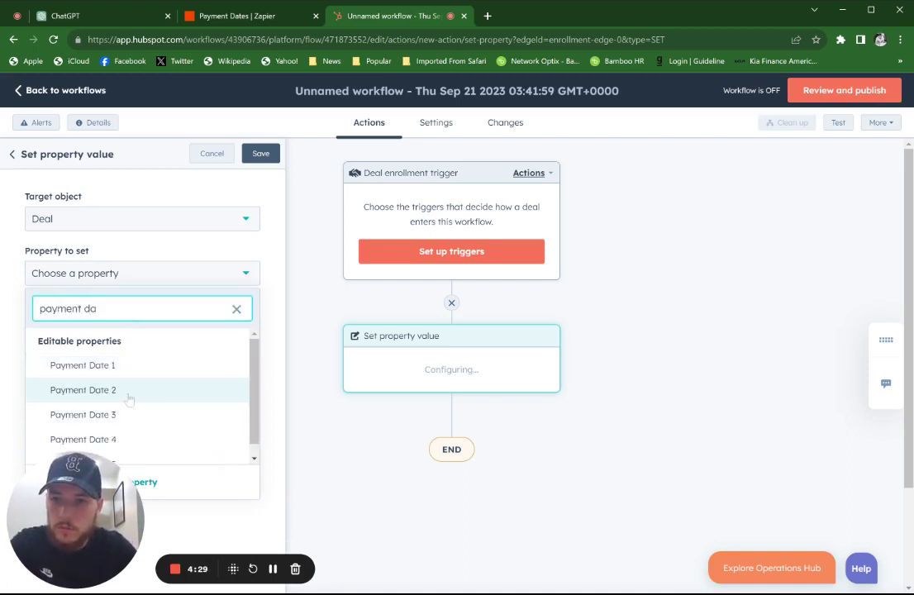
left_click(129, 399)
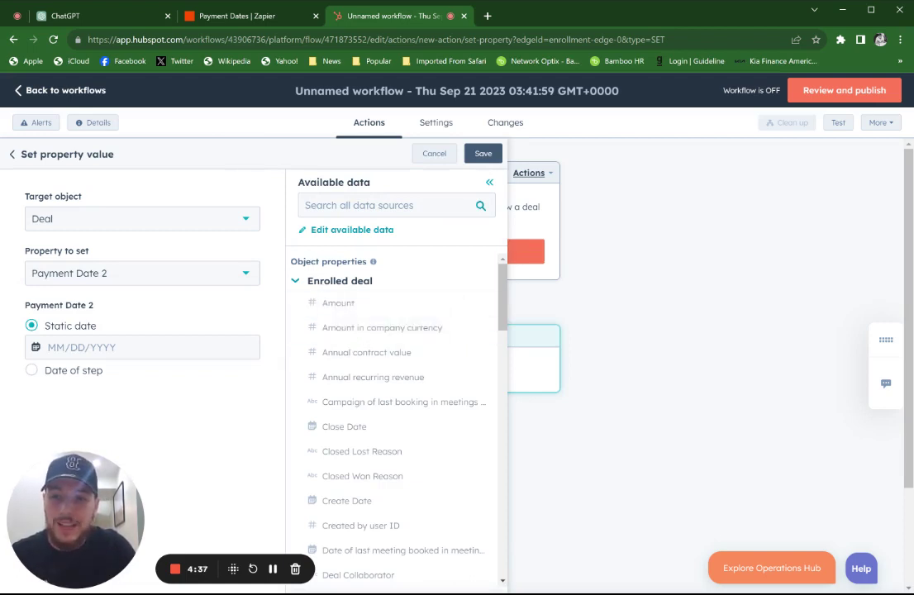
Step: Inspect the static date options for Payment Date 2, then discard the Set property value action
left_click(104, 347)
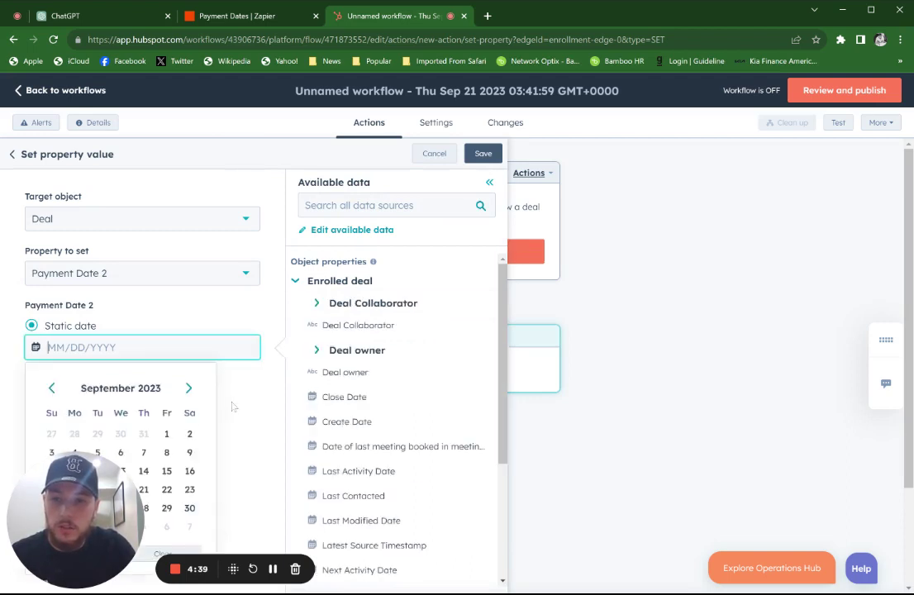
key("Escape")
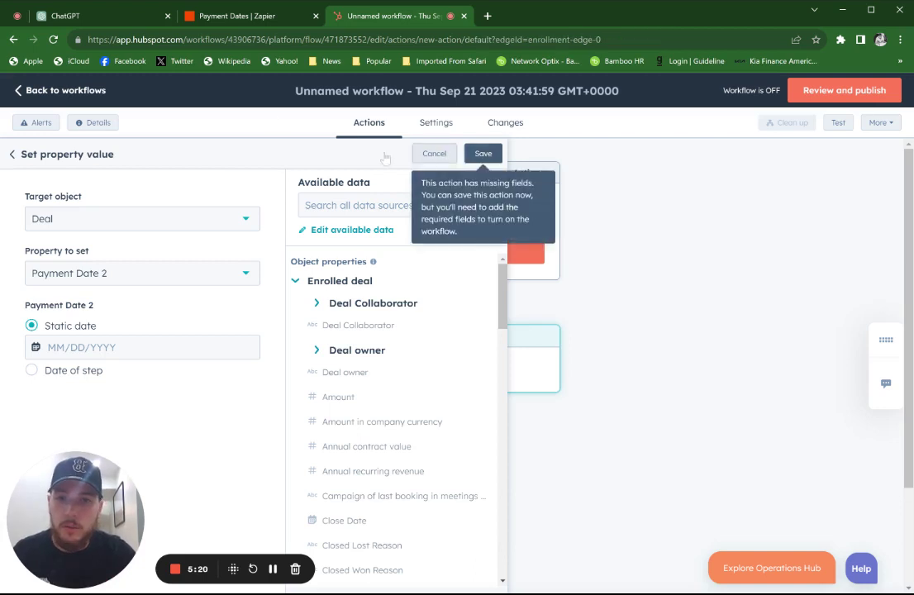
left_click(435, 153)
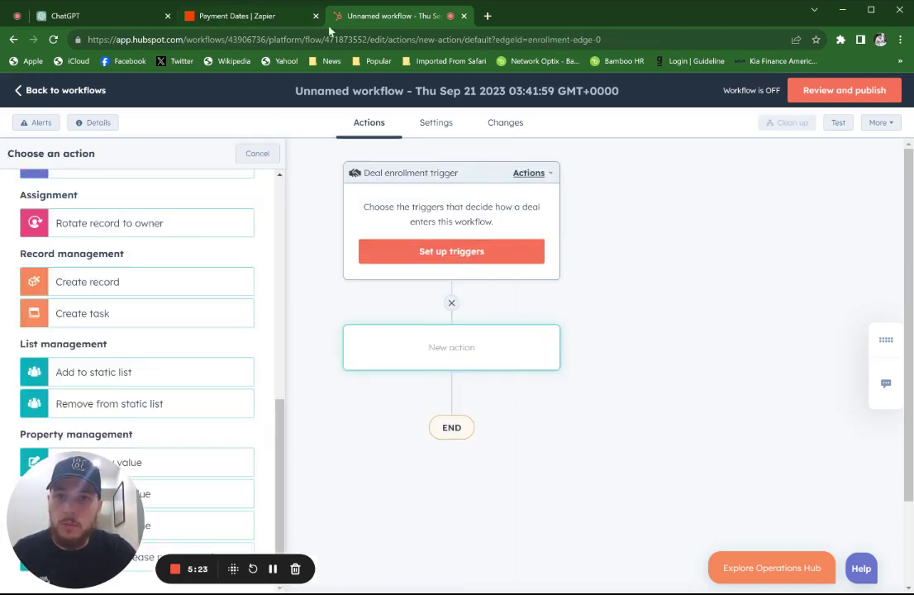
Step: Switch to the Payment Dates Zap in Zapier and add Number of Payments to the trigger's additional properties to retrieve
left_click(129, 17)
left_click(222, 17)
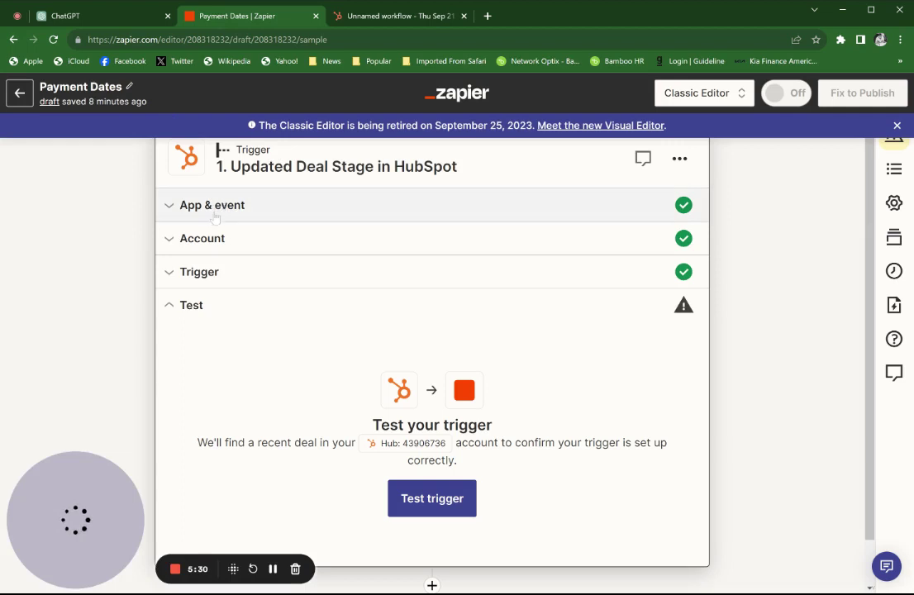
left_click(203, 271)
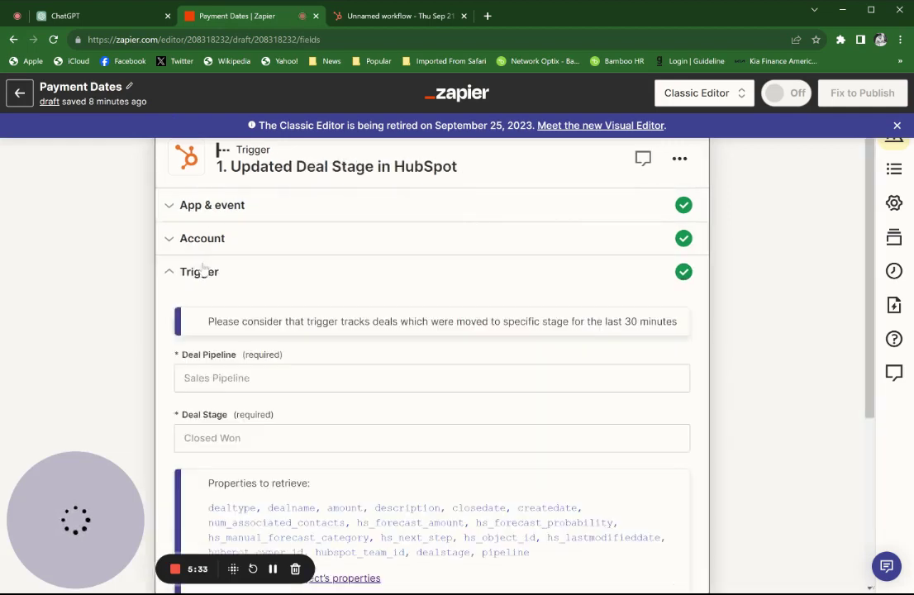
scroll(196, 297, "down", 1)
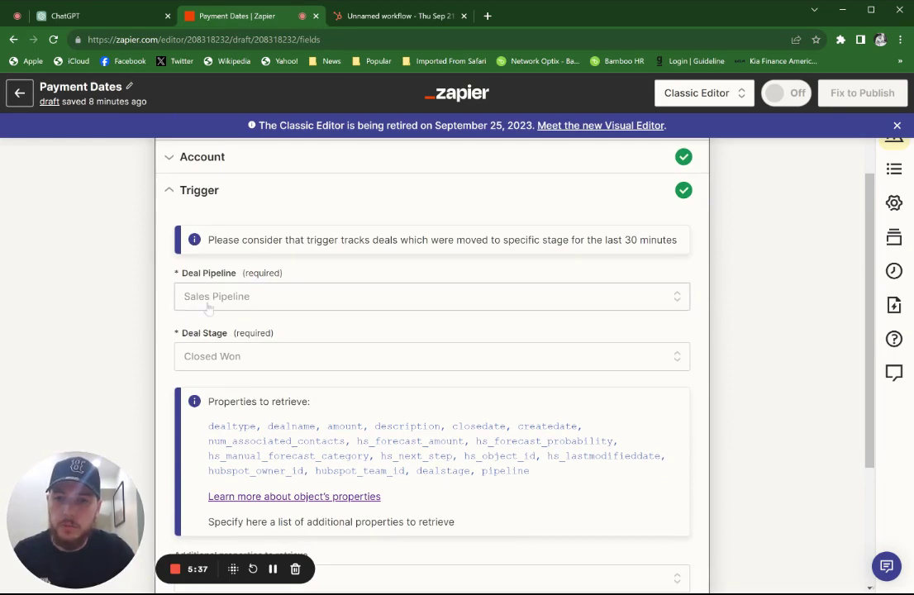
scroll(207, 364, "down", 3)
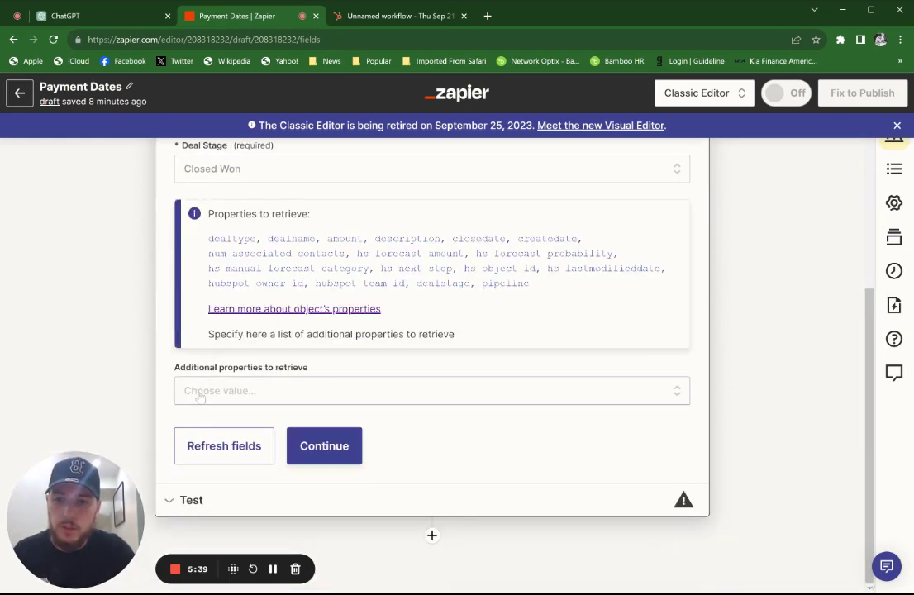
left_click(261, 397)
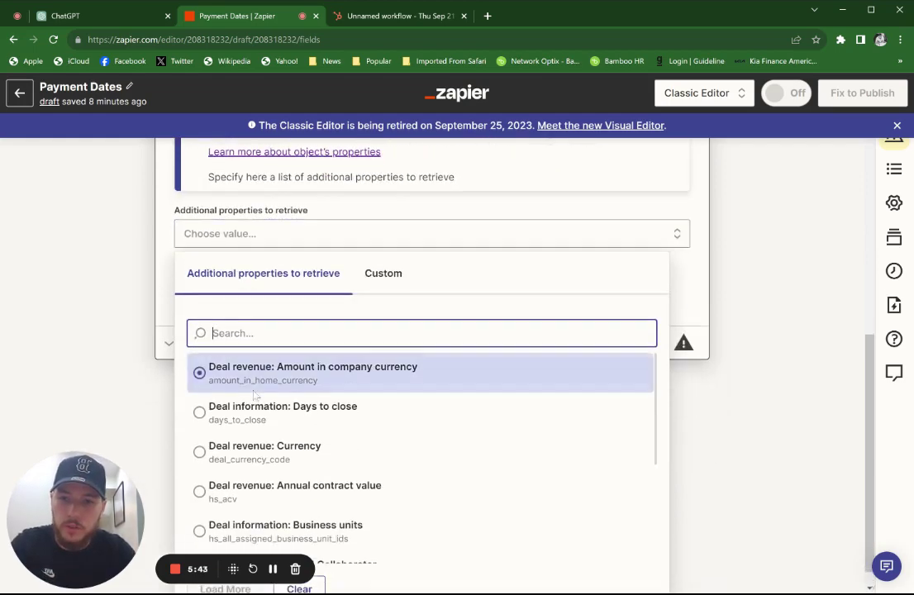
type("payment")
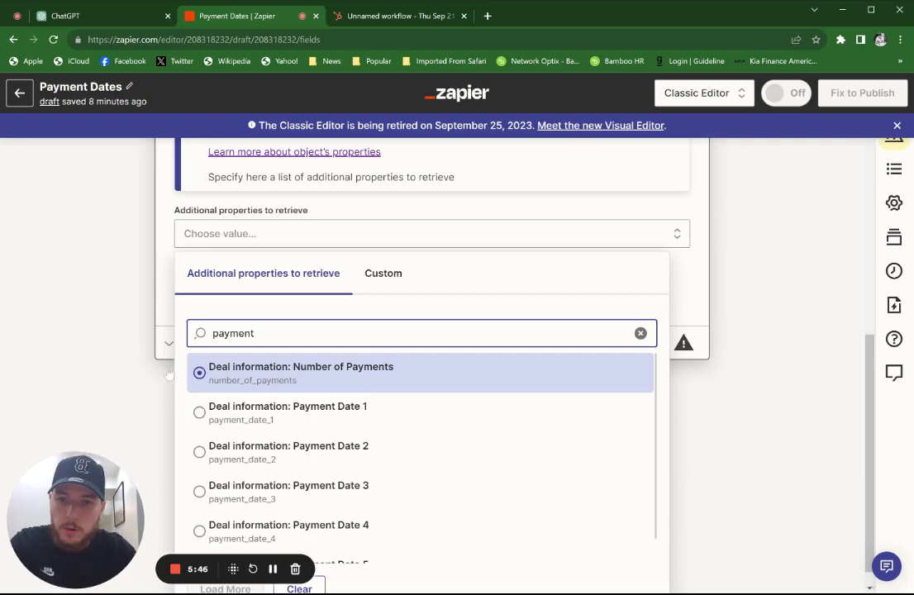
key("Return")
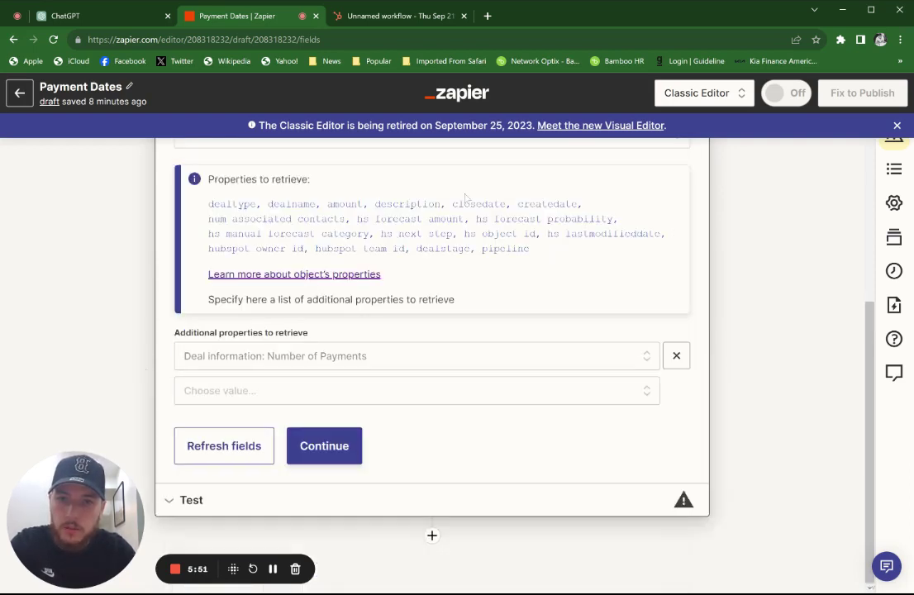
left_click(338, 463)
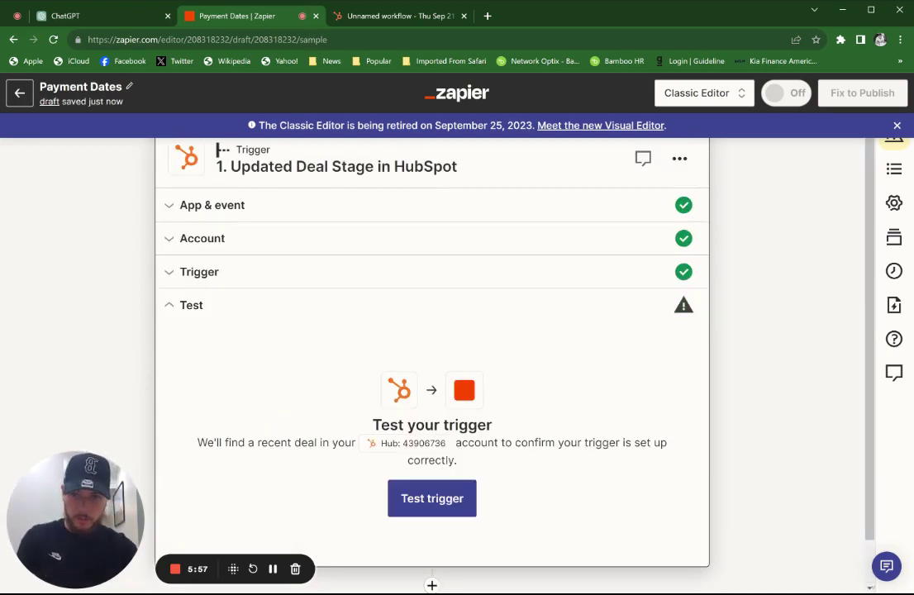
Step: Add a Code by Zapier action after the HubSpot trigger with Run Javascript as its event
double_click(344, 443)
scroll(414, 487, "down", 1)
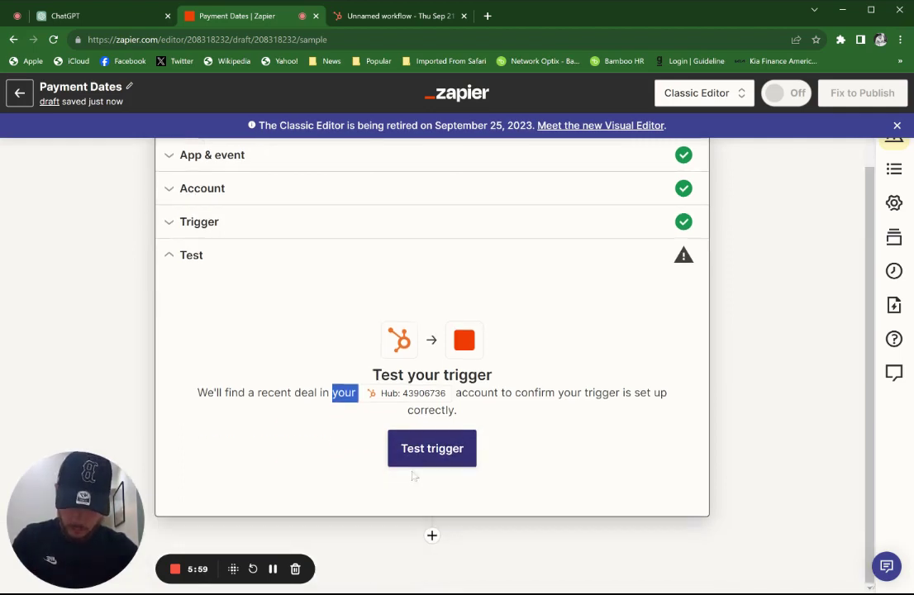
left_click(432, 535)
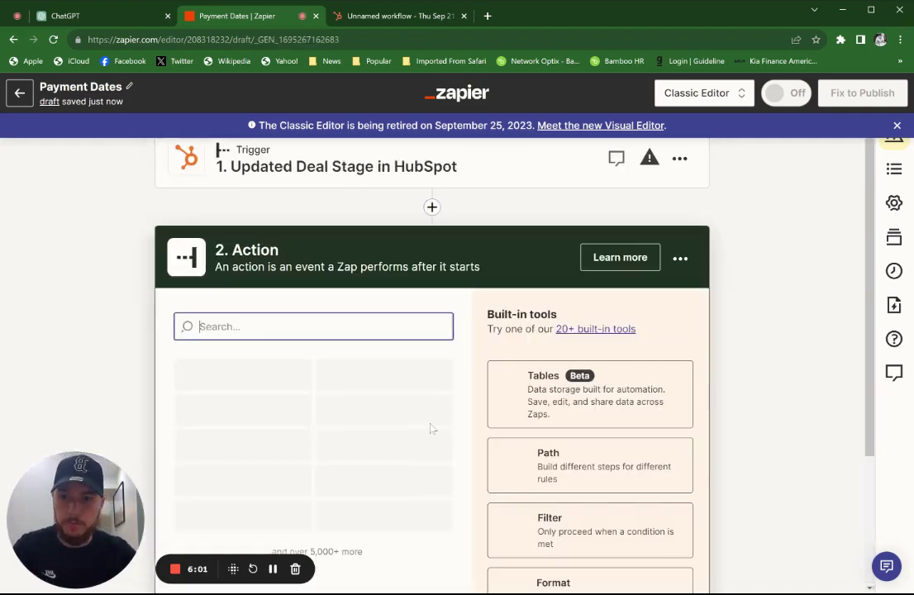
type("co")
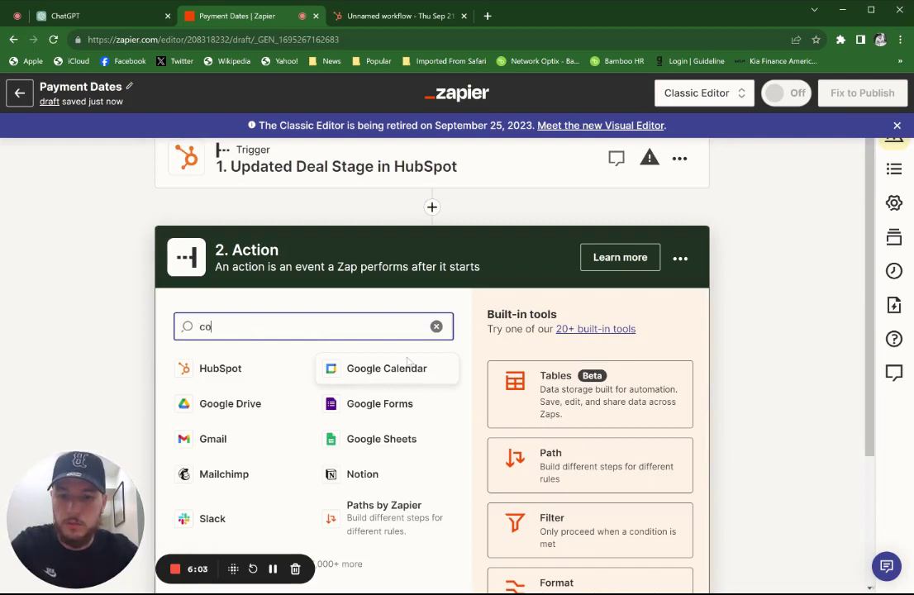
type("de by")
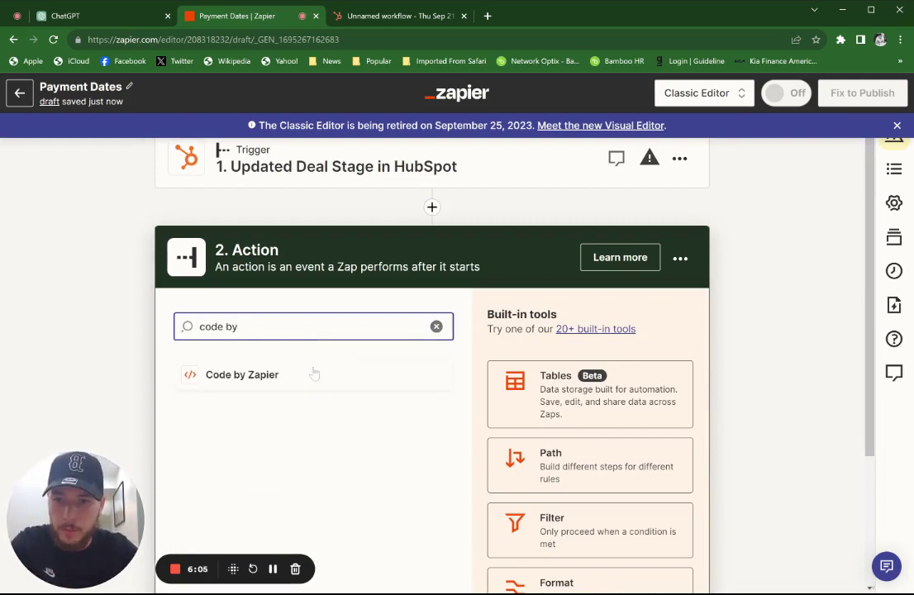
left_click(314, 375)
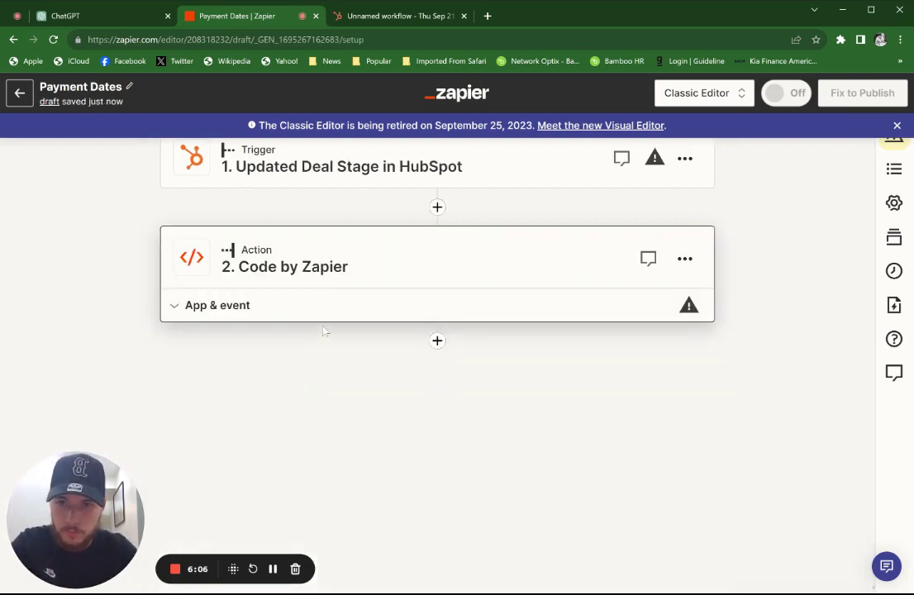
left_click(198, 420)
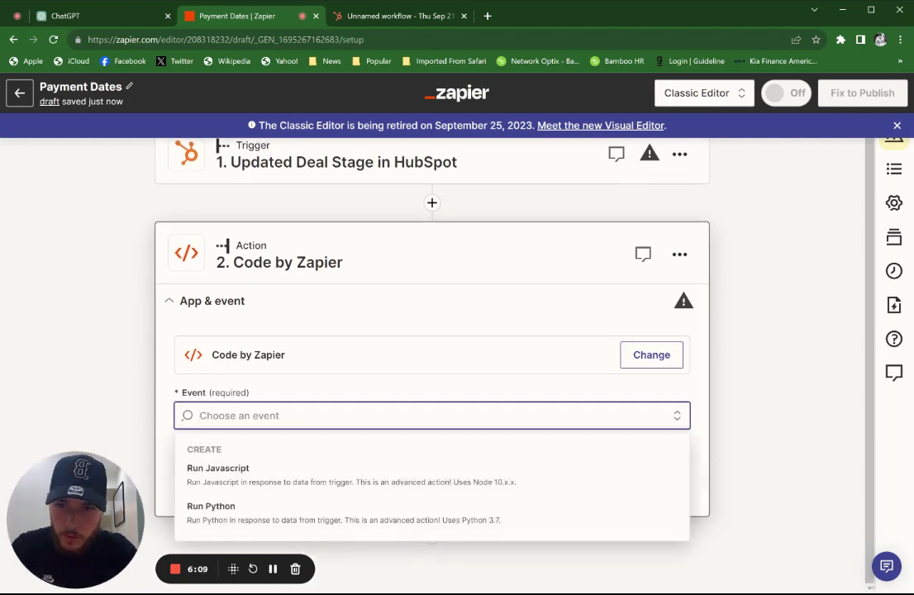
left_click(309, 478)
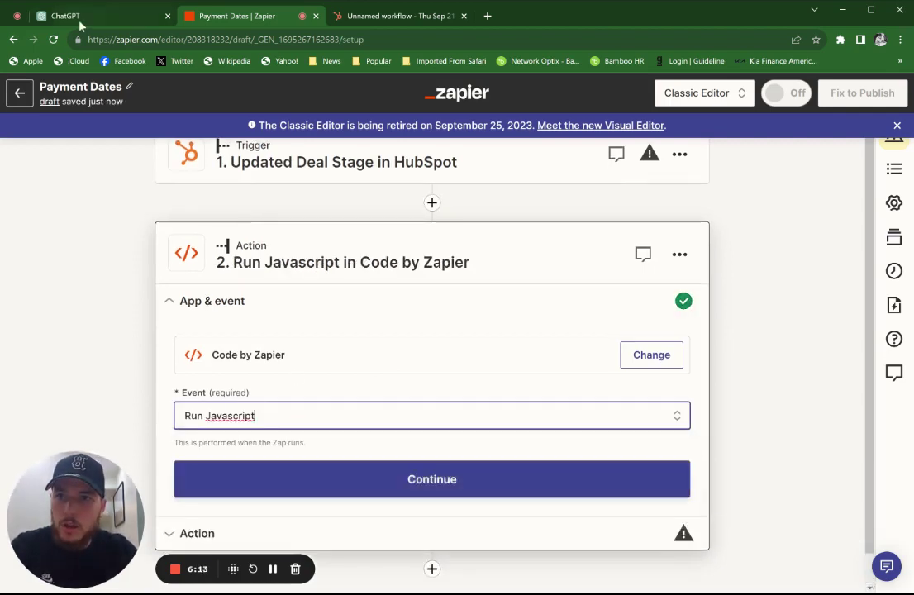
Step: Switch to ChatGPT and choose the GPT-4 code interpreter model for the new chat
left_click(80, 24)
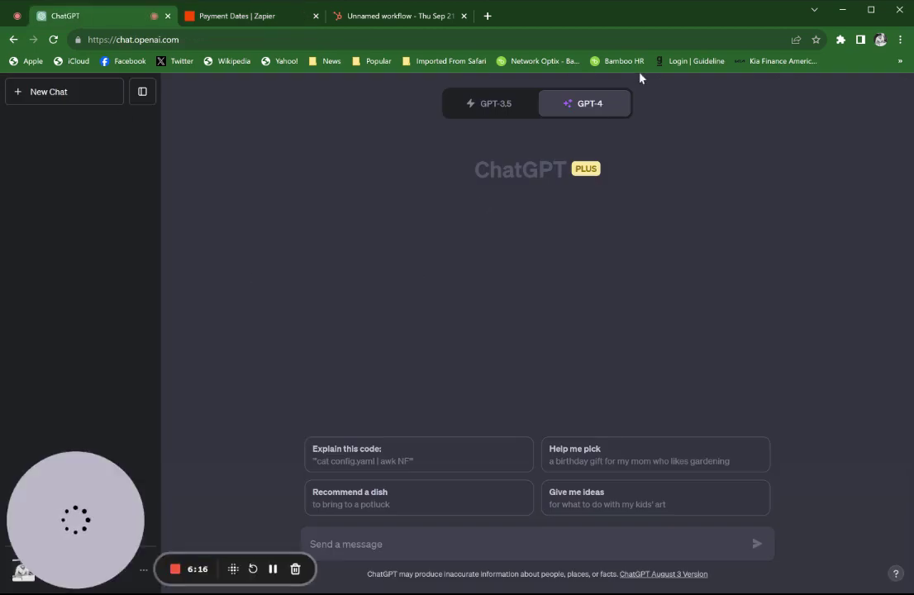
mouse_move(583, 104)
left_click(526, 277)
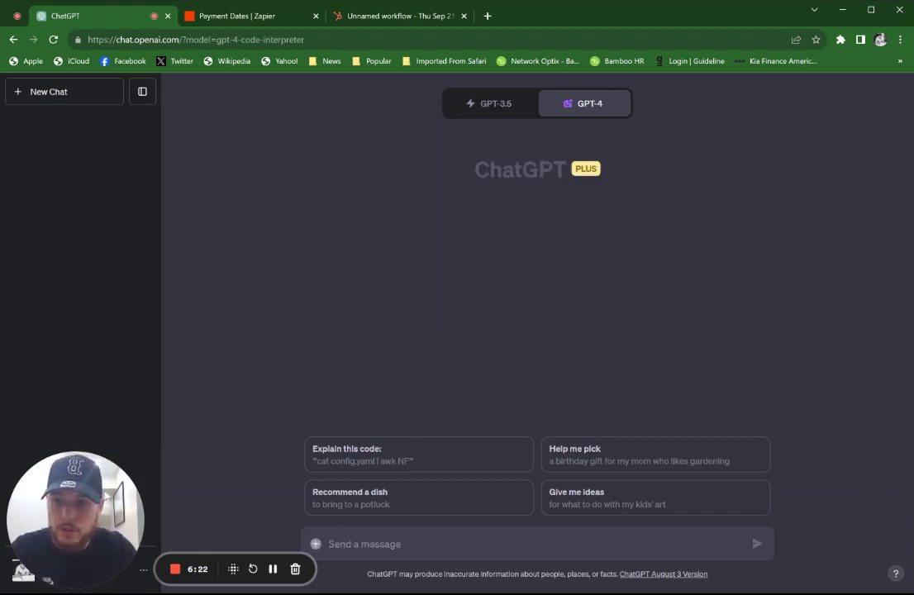
left_click_drag(103, 453, 116, 164)
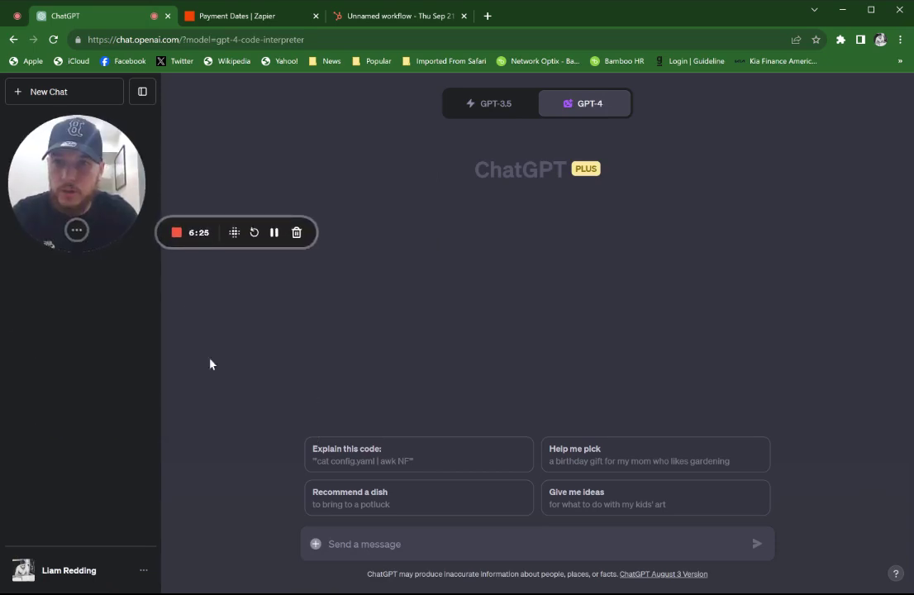
Step: Start the prompt with "Hello ChatGPT! I'm creating a custom coded action in Zapier that is triggered by a HubSpot deal reaching closed won."
left_click(329, 545)
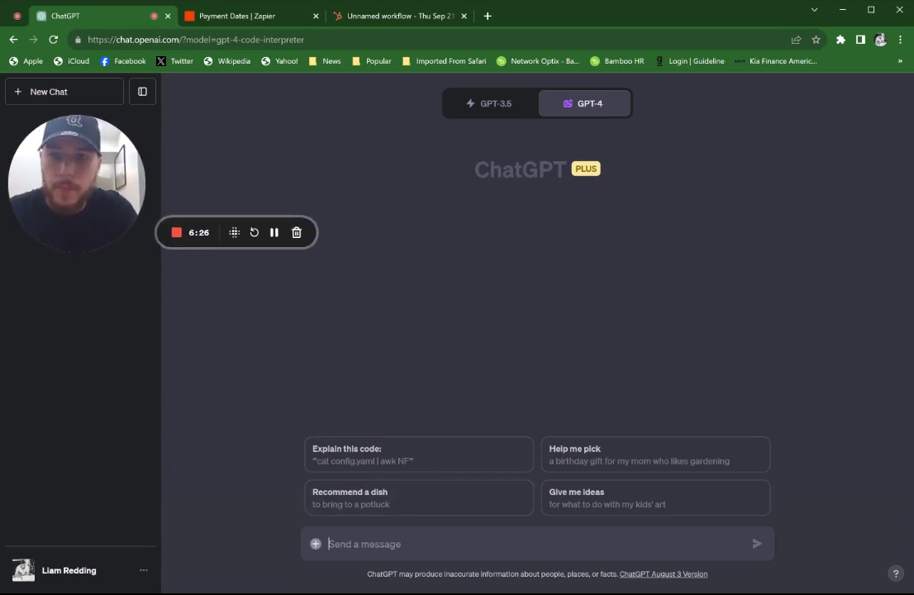
type("H")
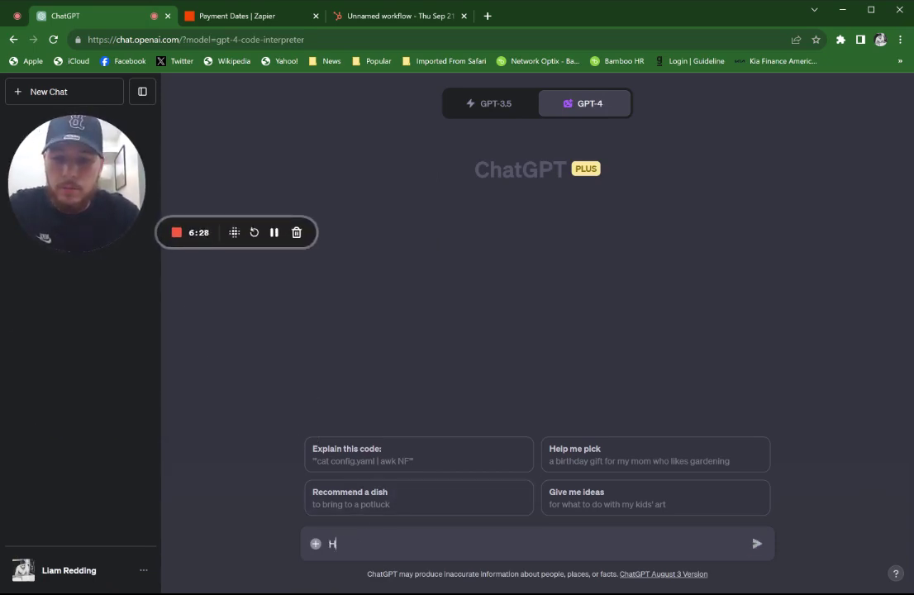
type("ello ChatG")
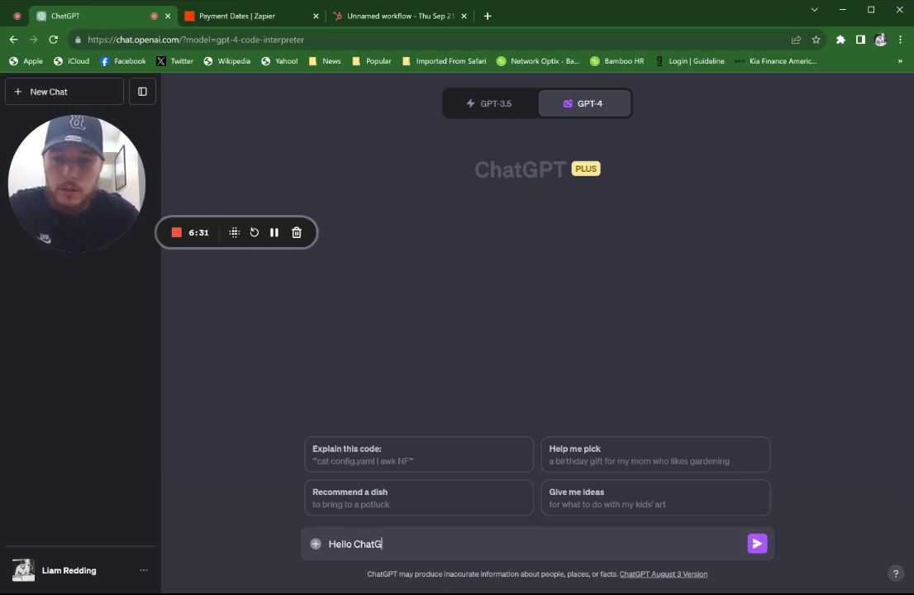
type("PT! ")
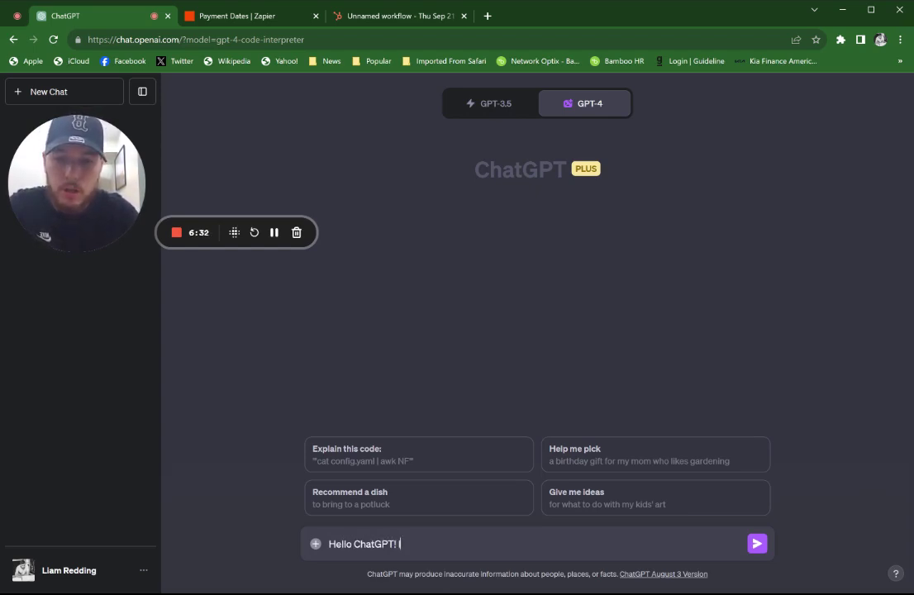
type("I'm creating a ")
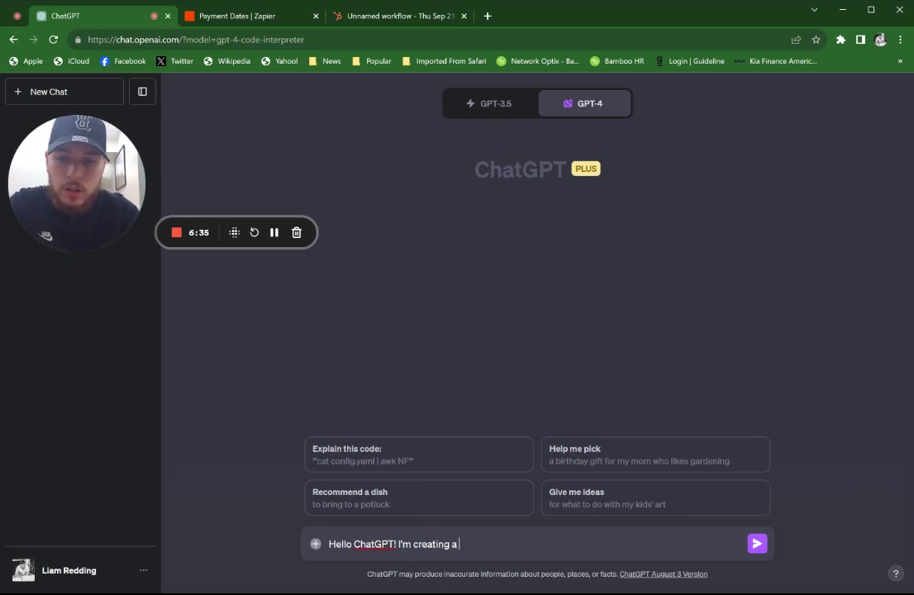
type("custom coded")
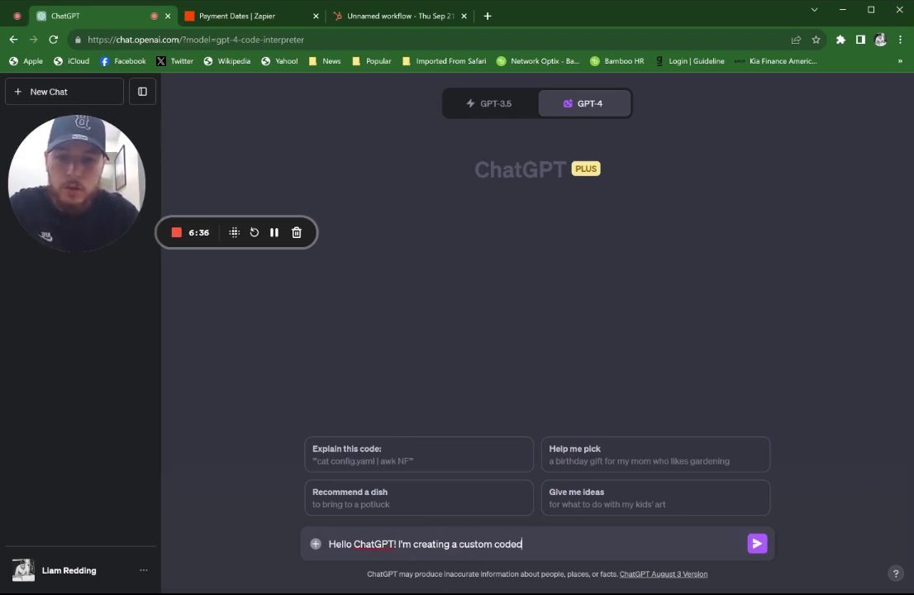
type(" action in Z")
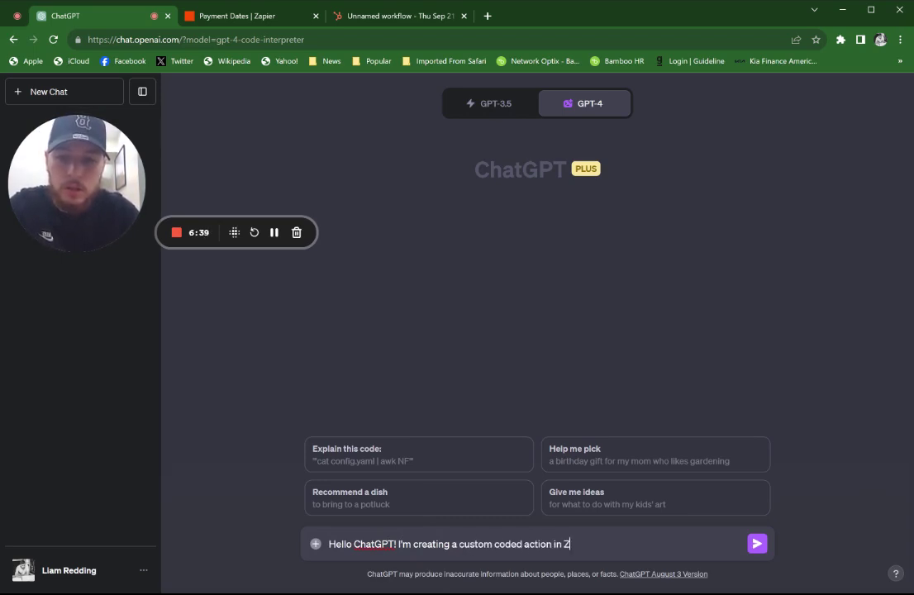
type("apier")
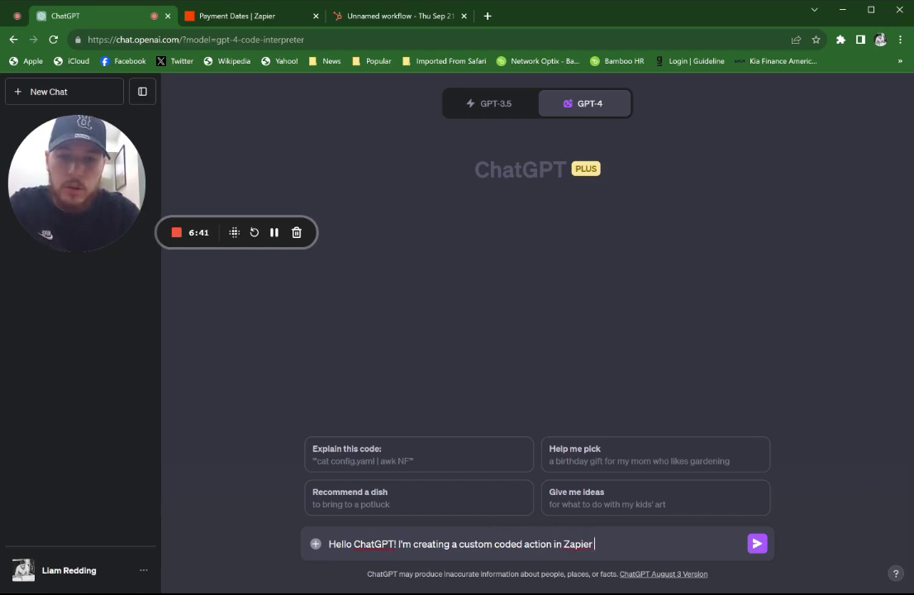
type(" that is t")
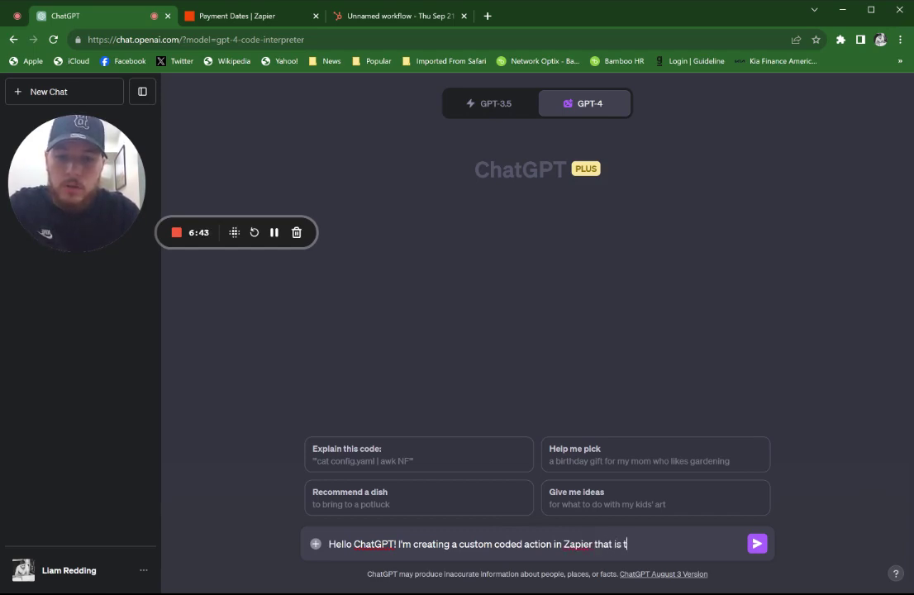
type("riggered ")
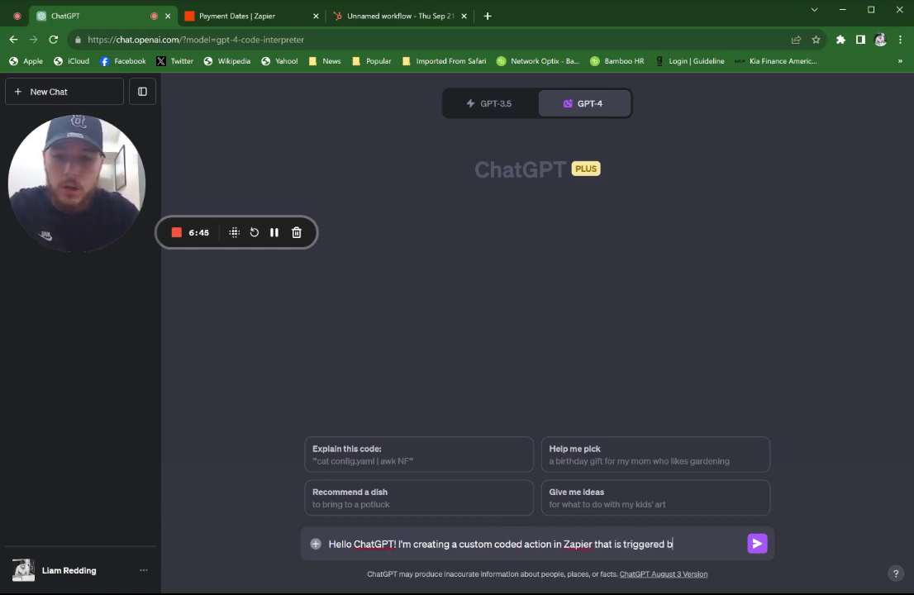
type("by a HubSpot deal ")
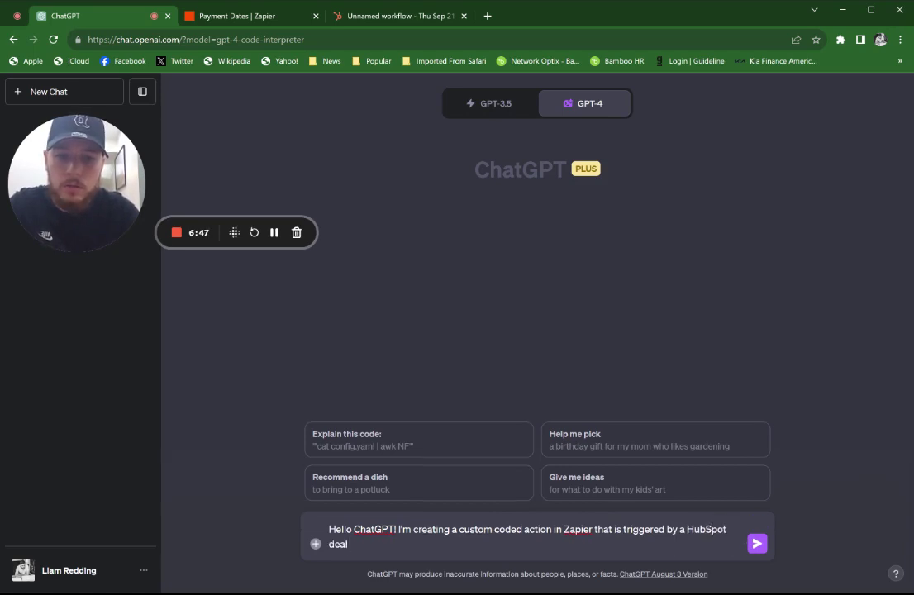
type("reaching closed won. I")
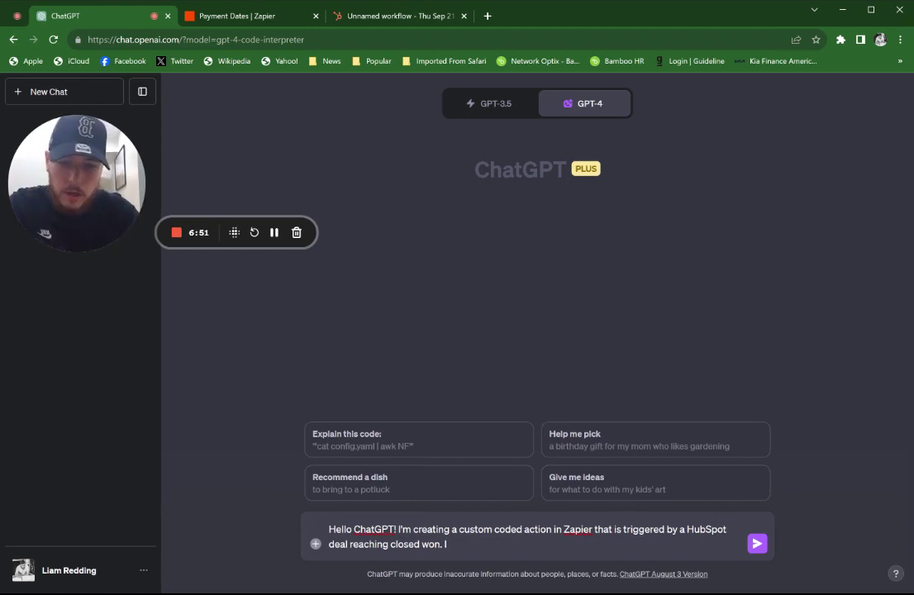
Step: Continue the prompt with "I need javascript code to take the close date and"
type("need")
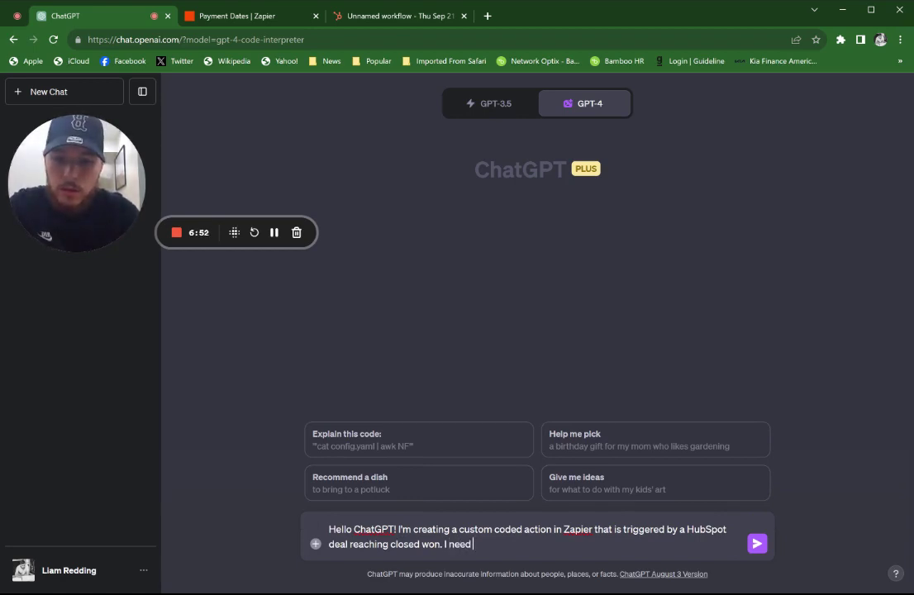
type(" javascript c")
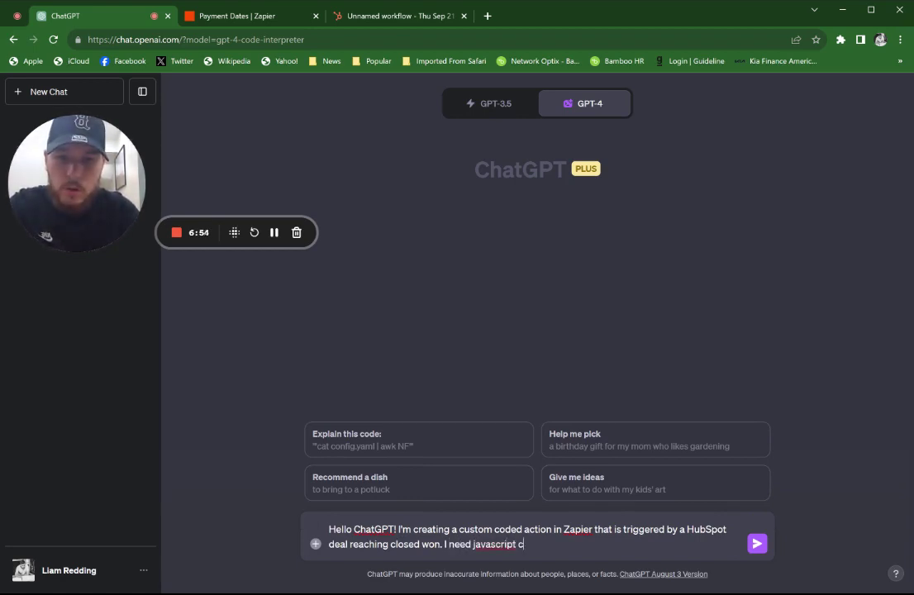
type("ode to")
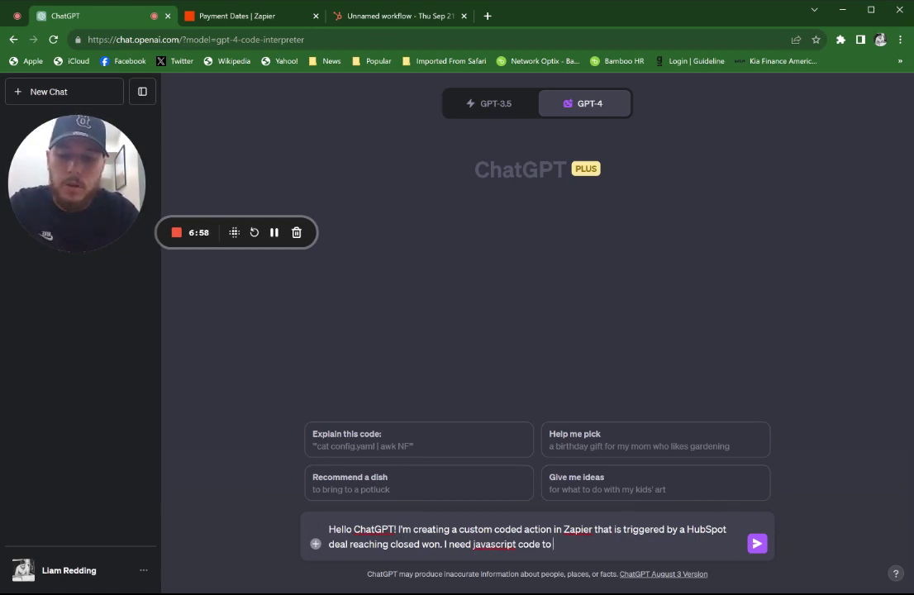
type(" take the ")
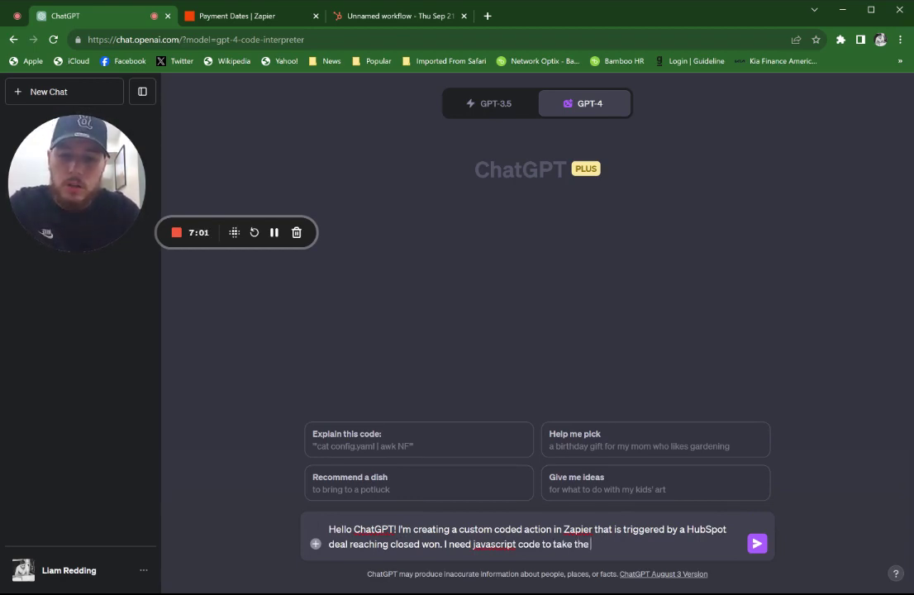
type("close date")
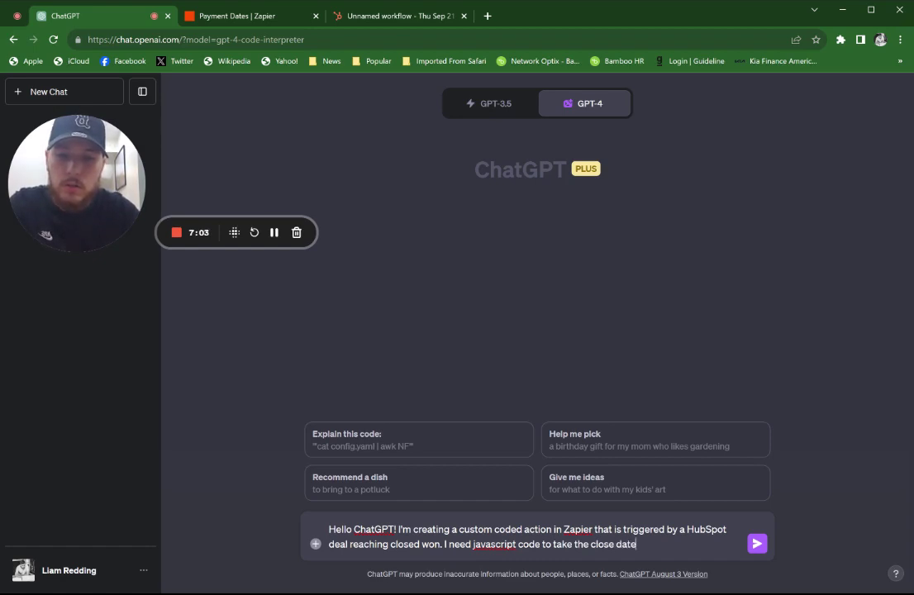
type(" and popul")
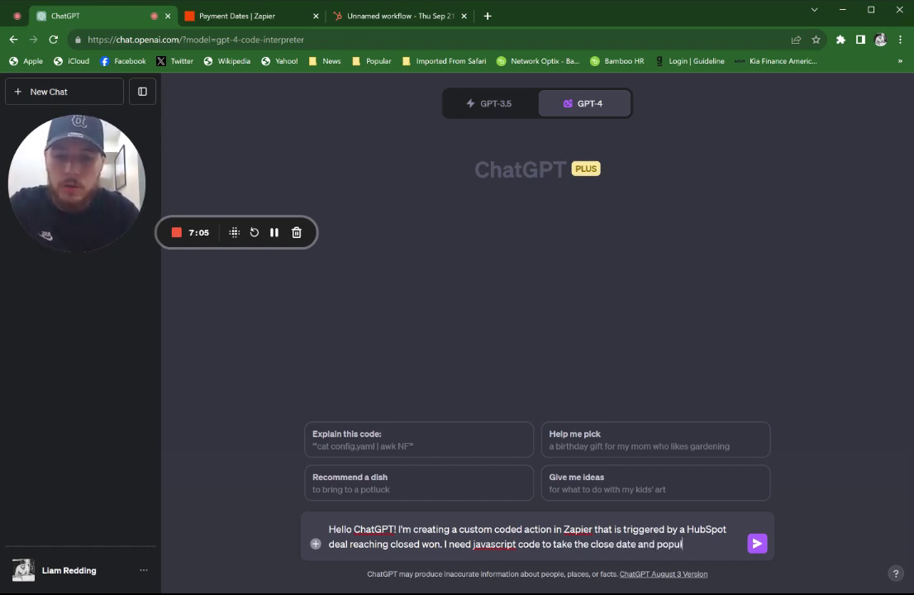
type("ate it as")
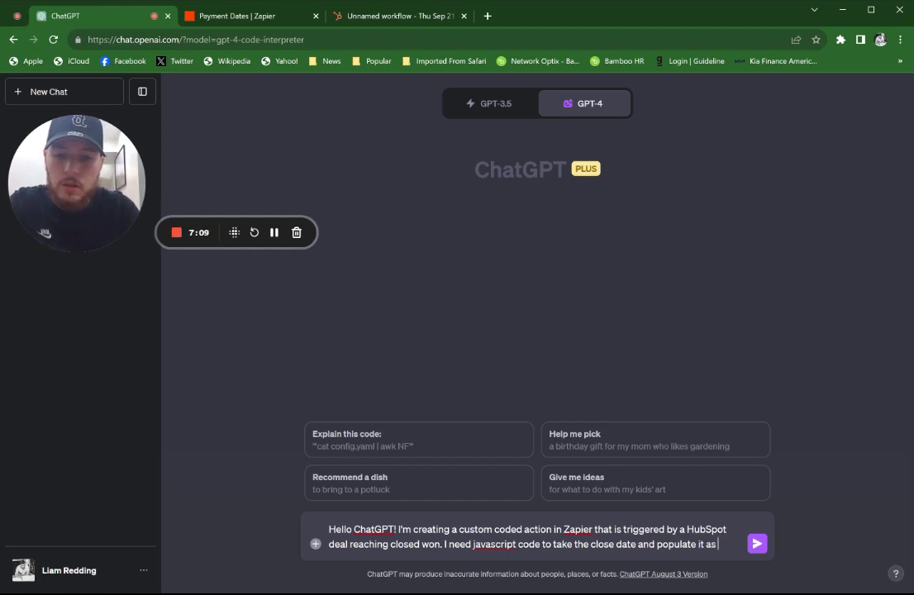
type(" \"paym")
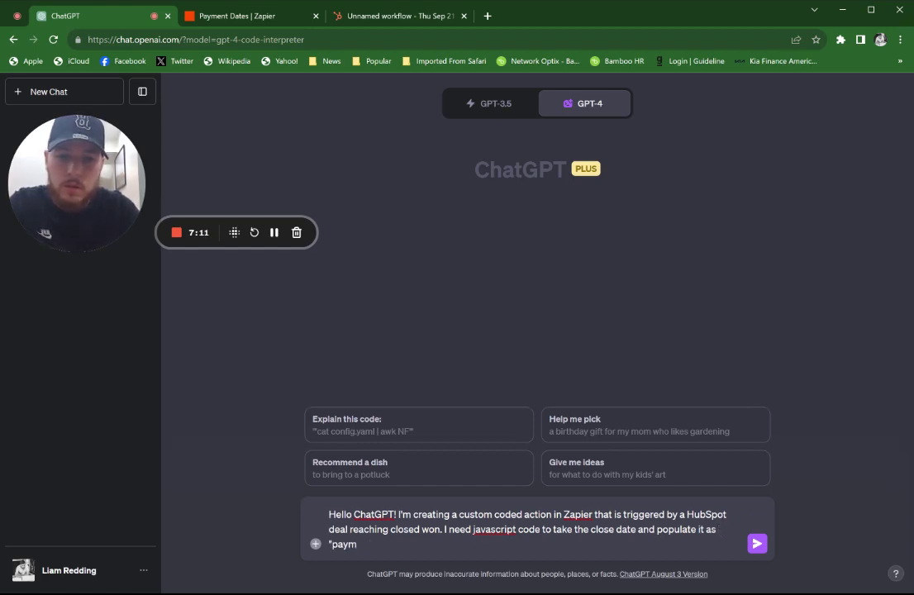
key("BackSpace")
key("BackSpace")
key("BackSpace")
key("BackSpace")
key("BackSpace")
key("BackSpace")
key("BackSpace")
key("BackSpace")
key("BackSpace")
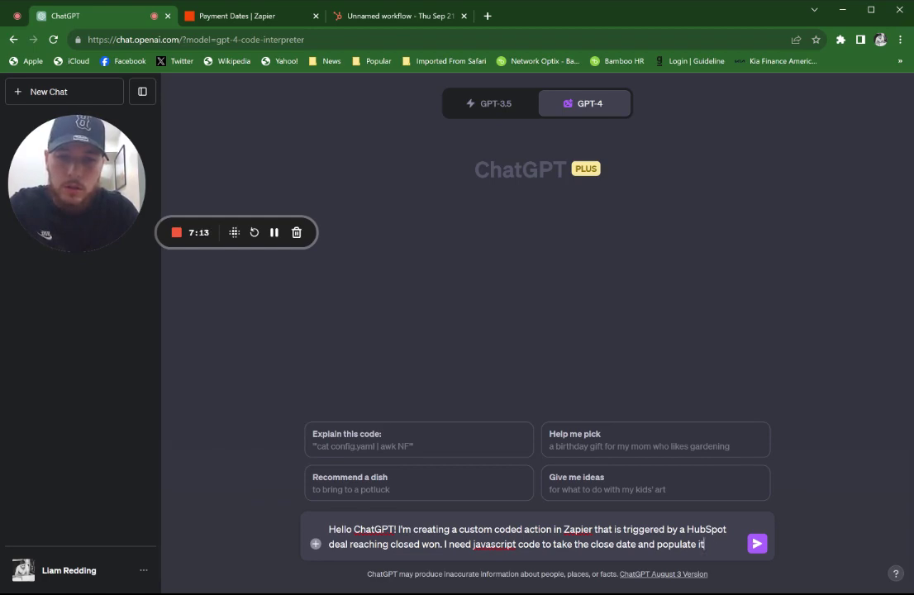
key("BackSpace")
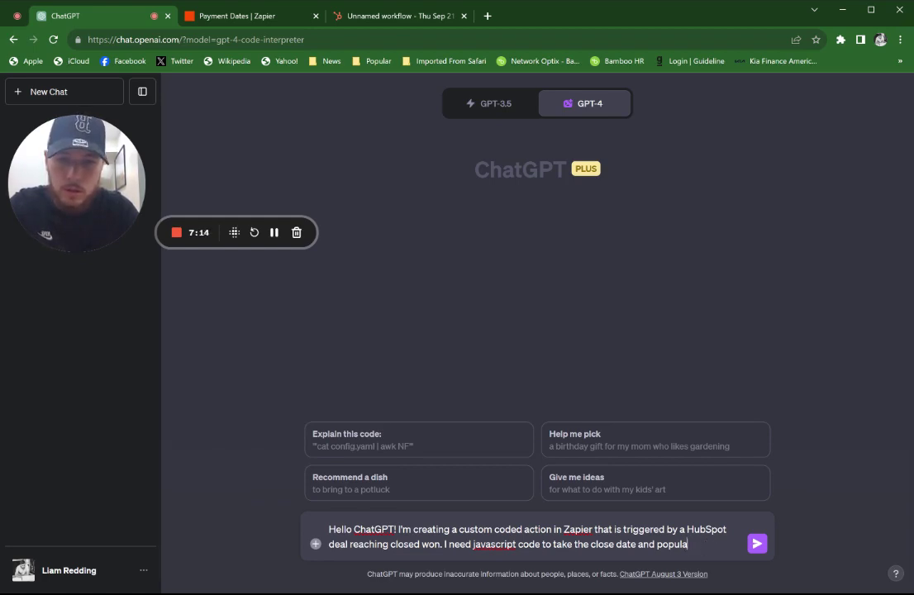
key("BackSpace")
key("BackSpace")
key("BackSpace")
key("BackSpace")
Step: Complete the JavaScript request in the prompt with the wording output it as "Payment 1 Date"
type("outpu")
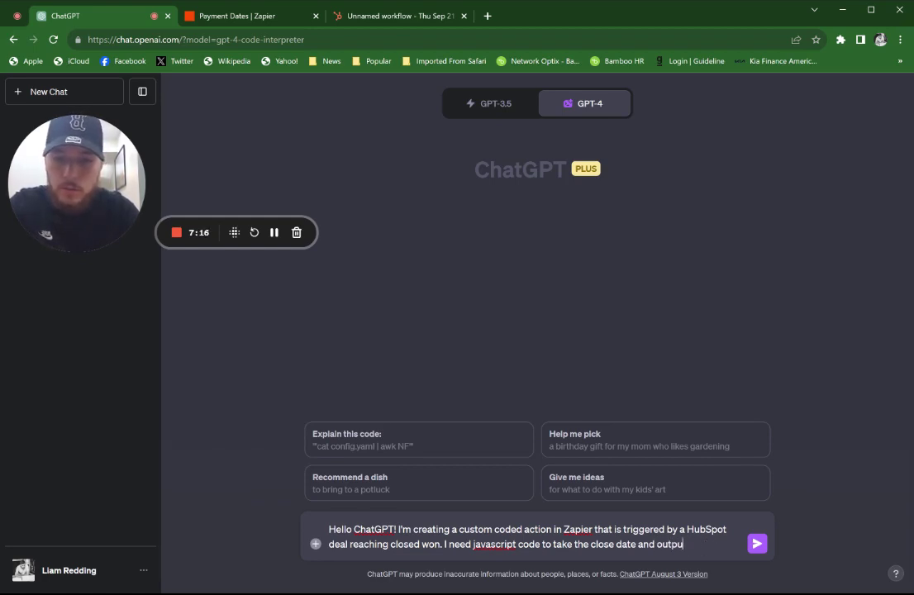
type("t it as \"Pa")
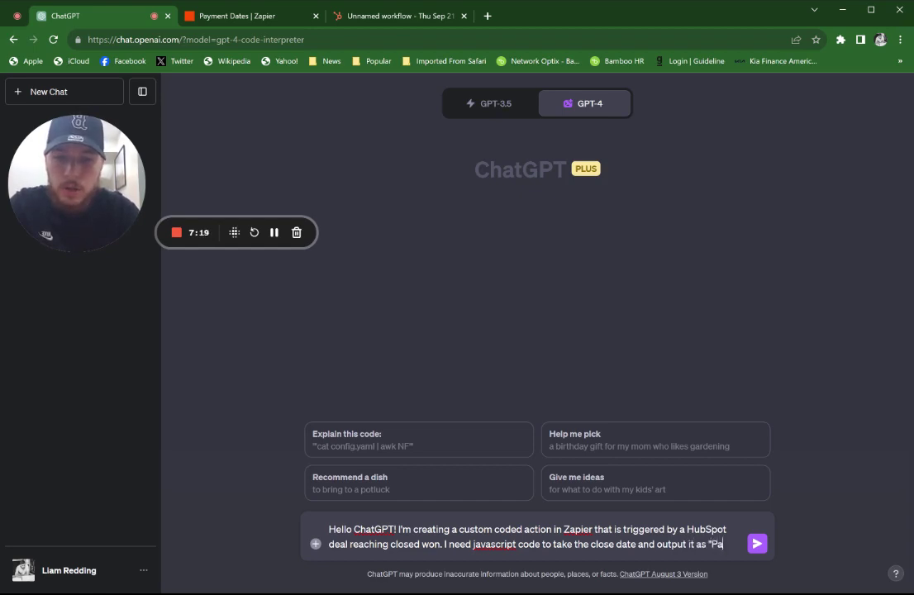
type("yment 1 Date")
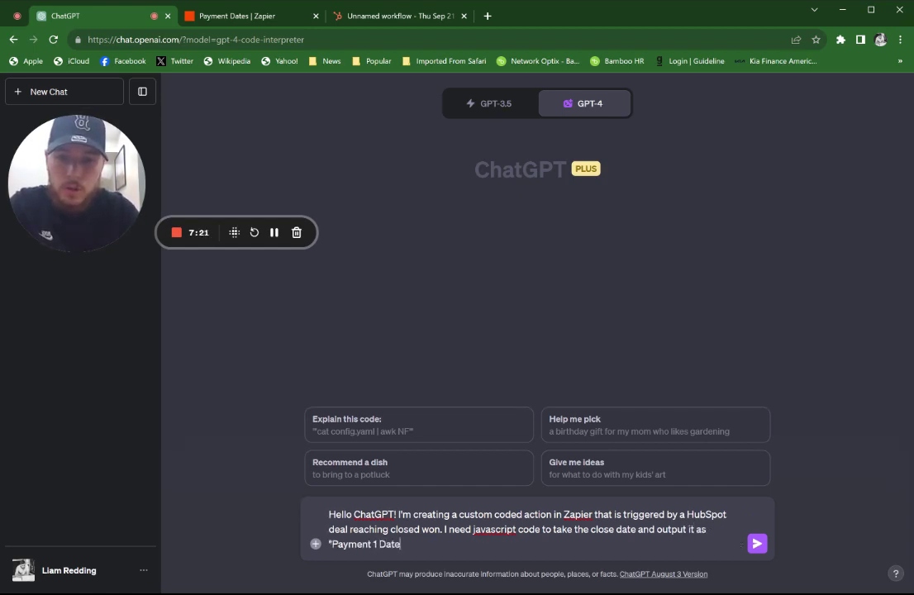
type("\". I th")
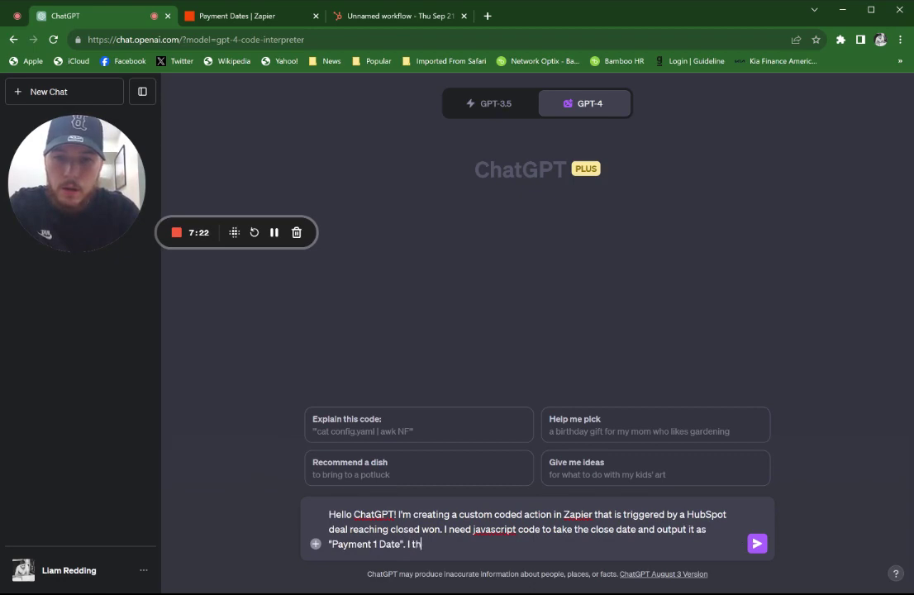
Step: Add the wording I then need you to use the "number of future payments" to the prompt
type("en need you ")
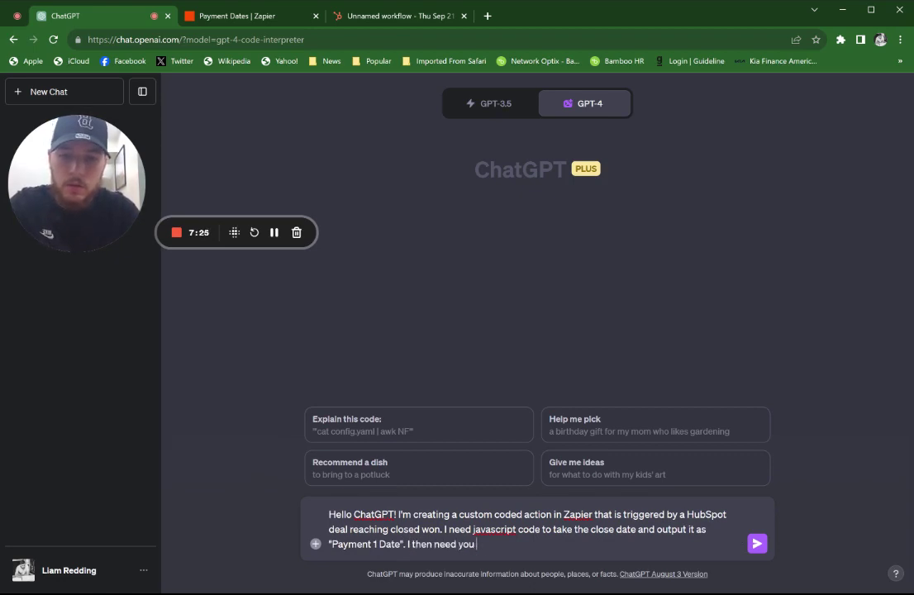
type("to use")
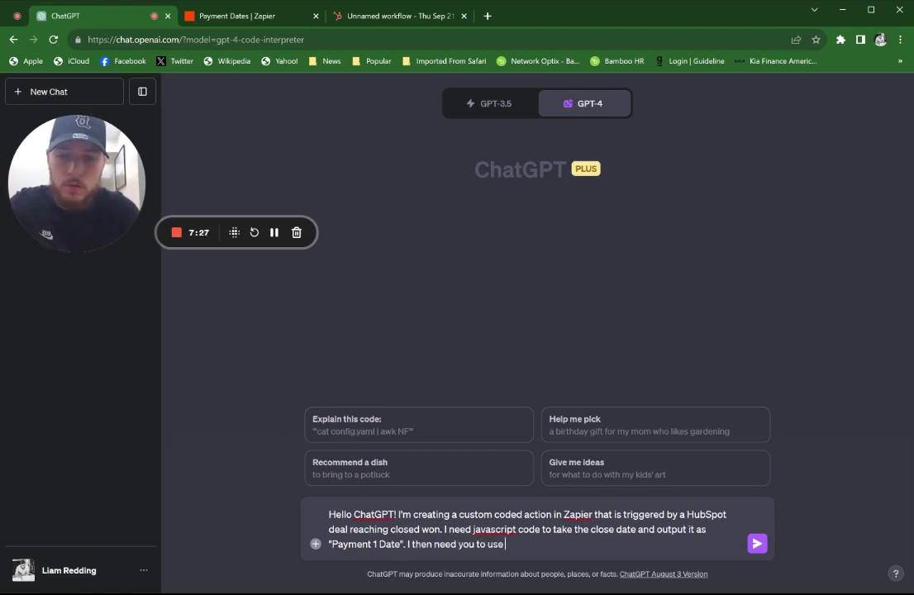
type(" the \"number")
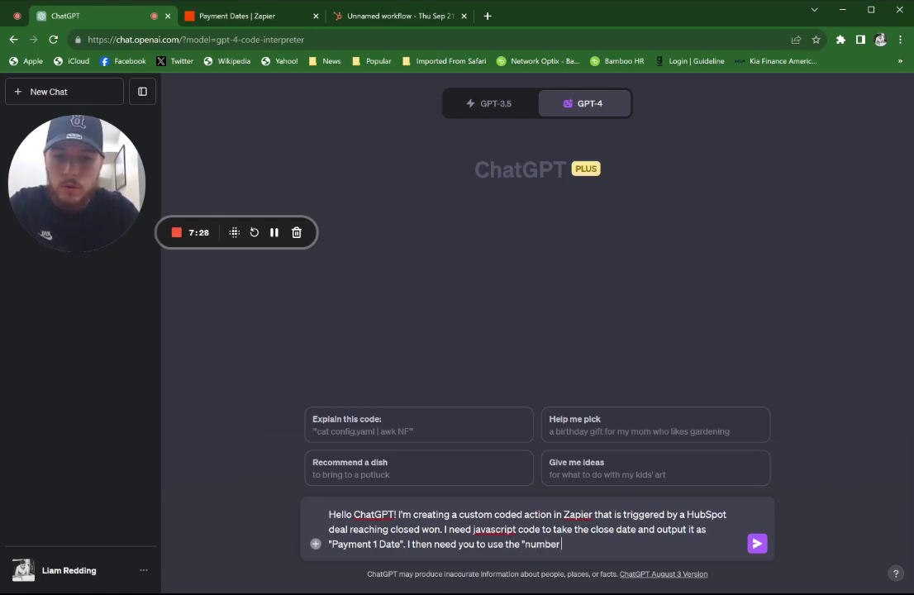
type(" of future payments\"")
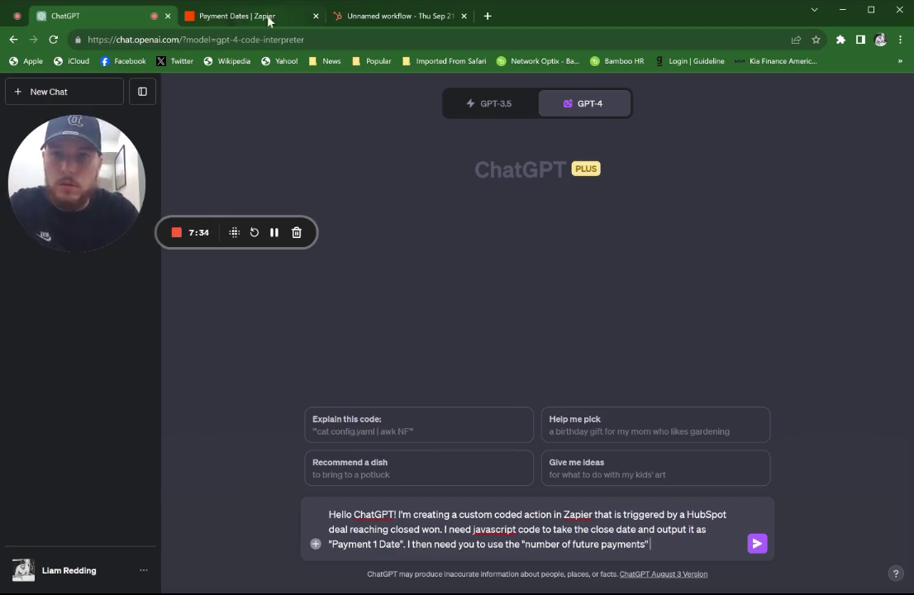
Step: Switch to the Payment Dates Zap in Zapier and check the additional properties retrieved by the HubSpot trigger
left_click(238, 16)
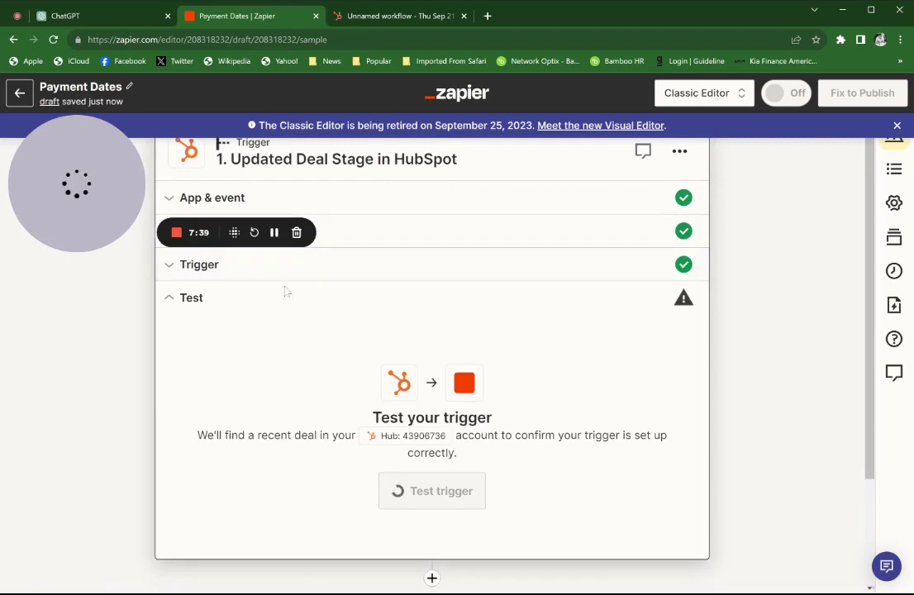
left_click(289, 265)
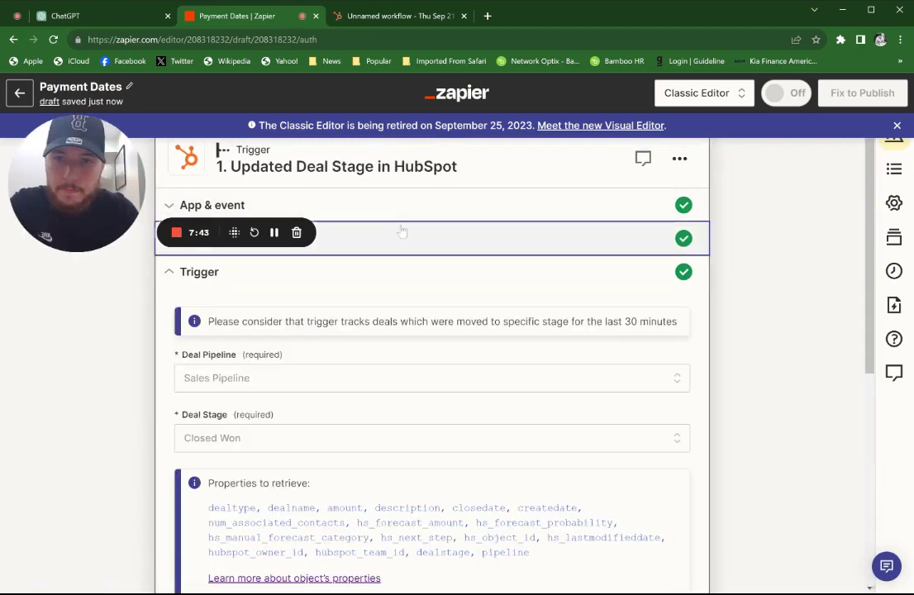
left_click(402, 237)
left_click(307, 412)
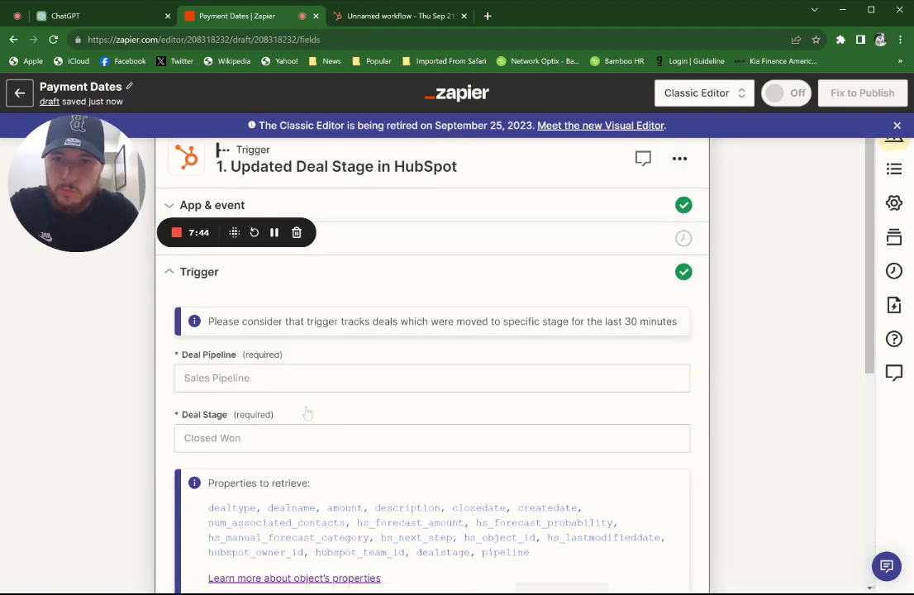
scroll(306, 414, "down", 5)
scroll(306, 405, "up", 1)
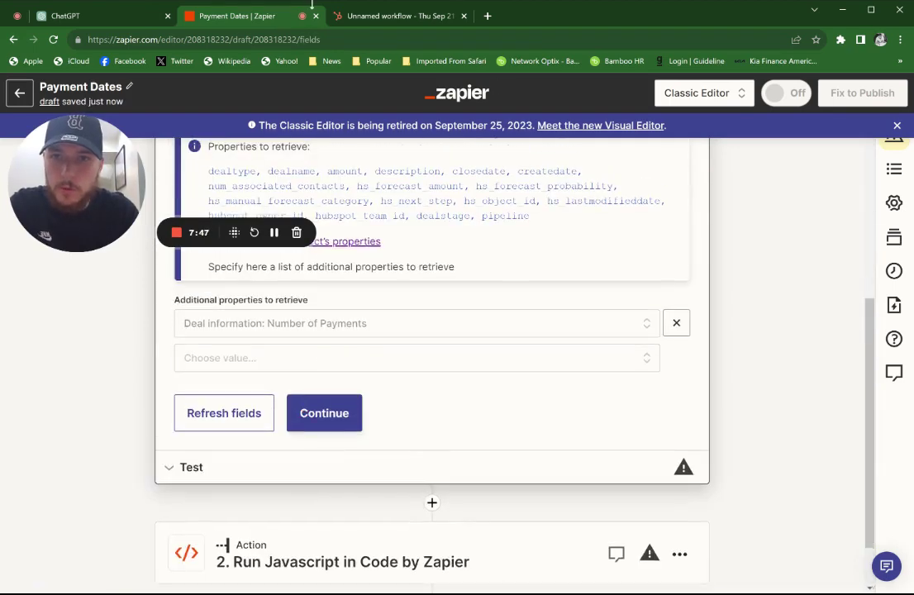
Step: Switch back to ChatGPT, change the property name in the prompt to "number of payments" and add property that is input into the code to
left_click(91, 16)
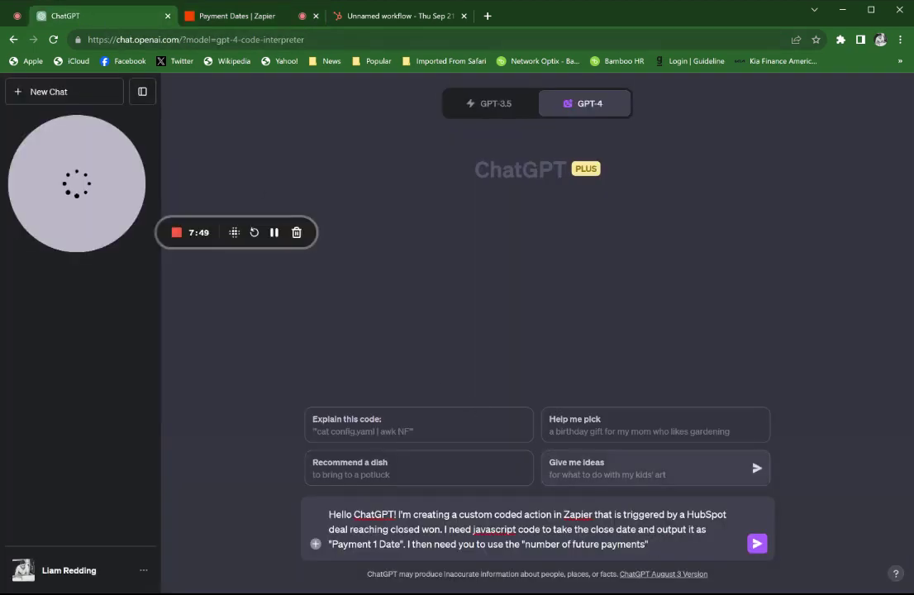
key("BackSpace")
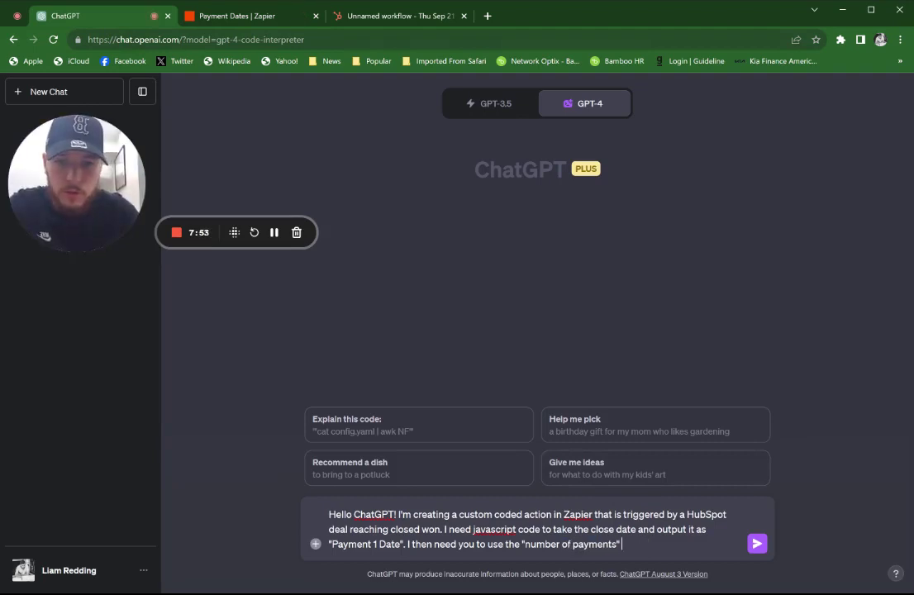
type("propert")
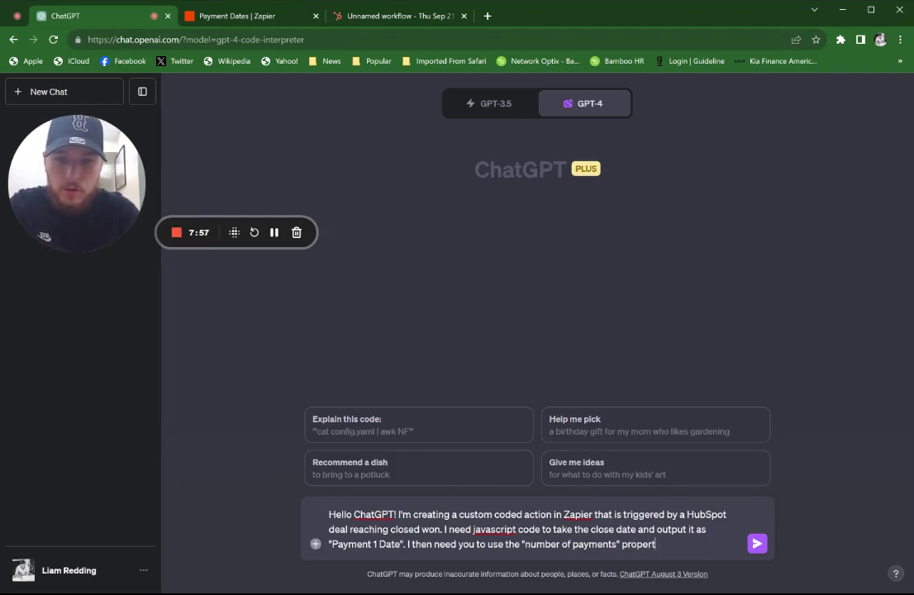
type("iy that is inpu")
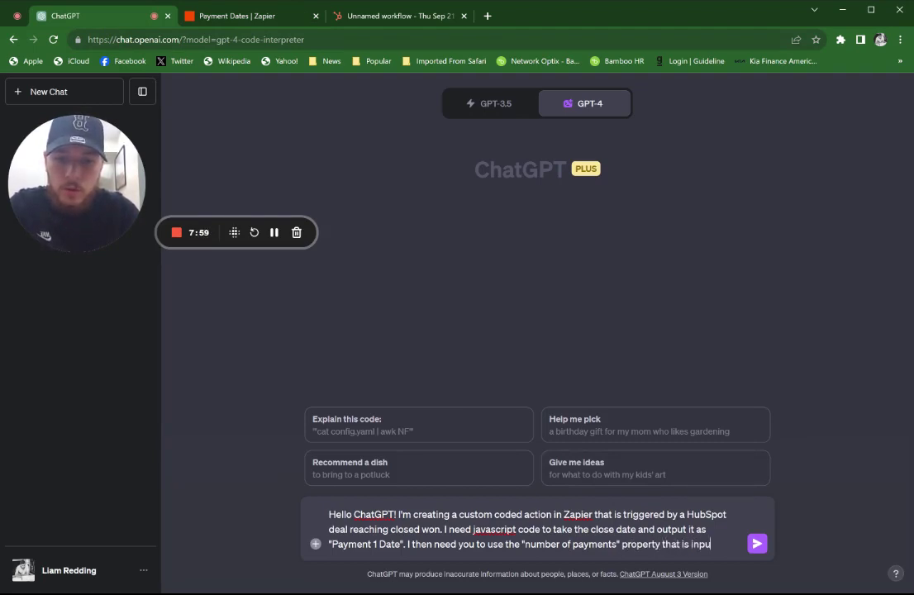
type("t into the code to")
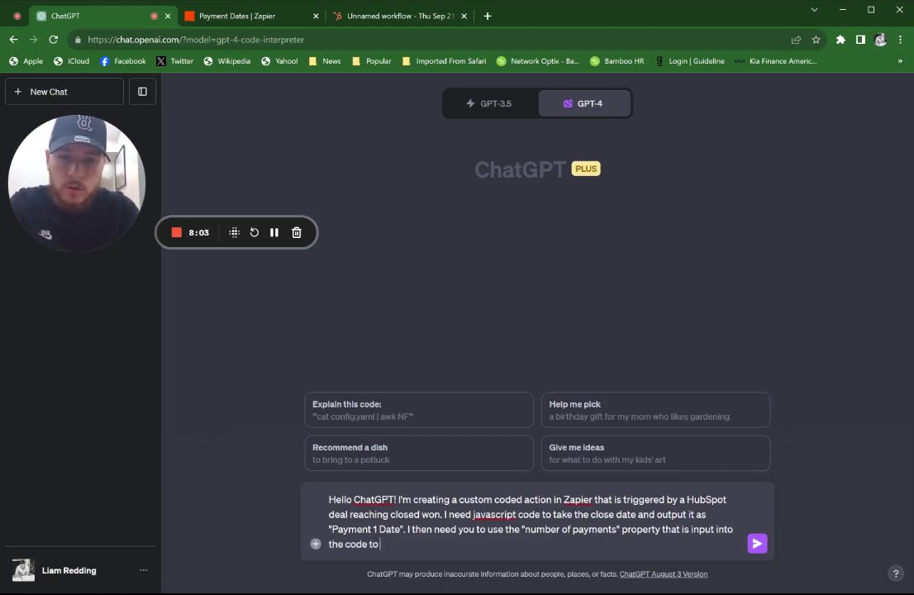
Step: Complete the "number of payments" sentence in the prompt with the wording create the remaining payment outputs
type(" create")
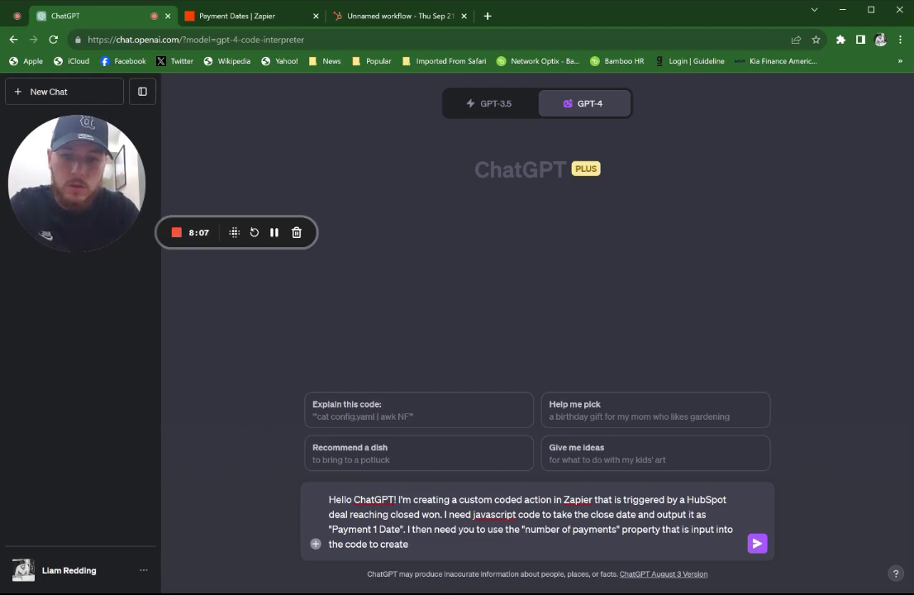
type(" \"paym")
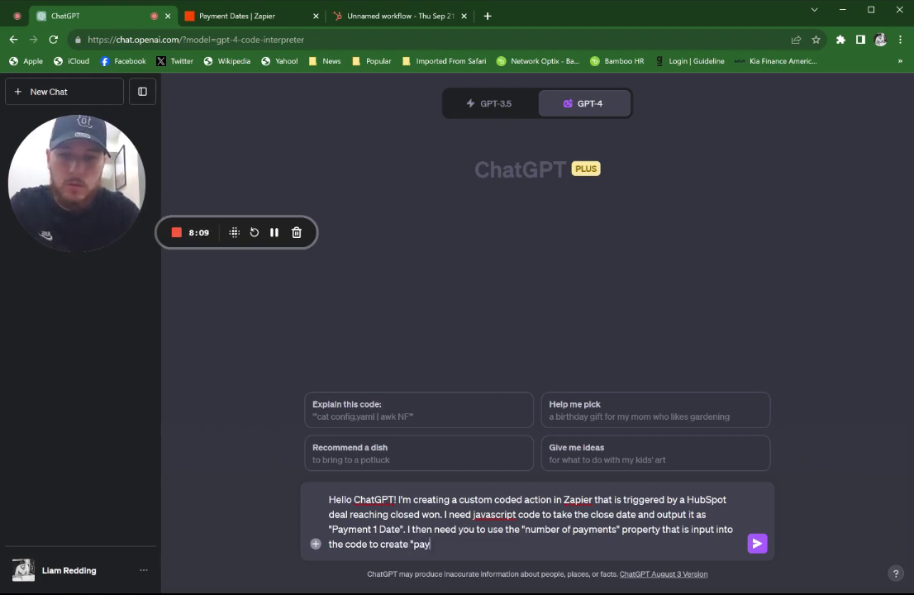
key("BackSpace")
key("BackSpace")
key("BackSpace")
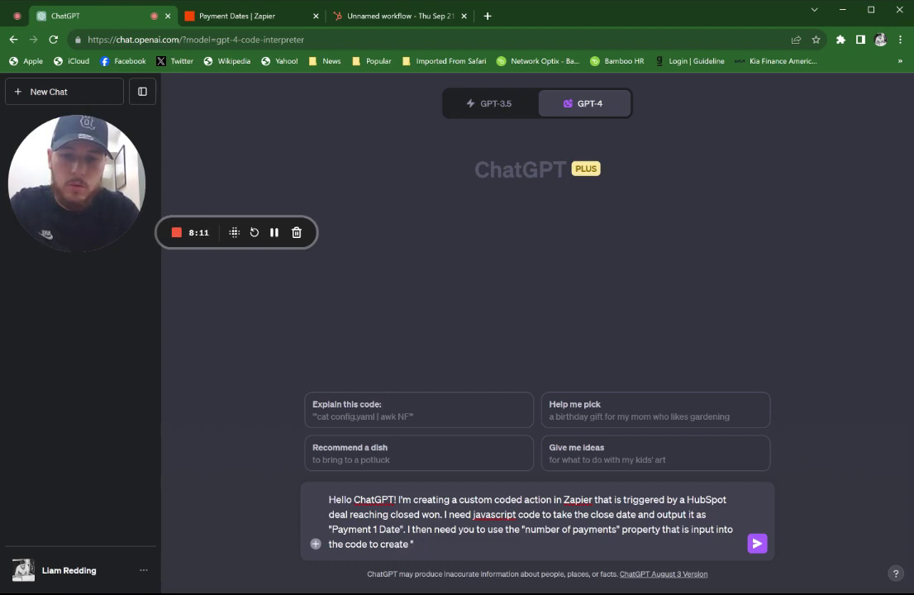
type("the remaini")
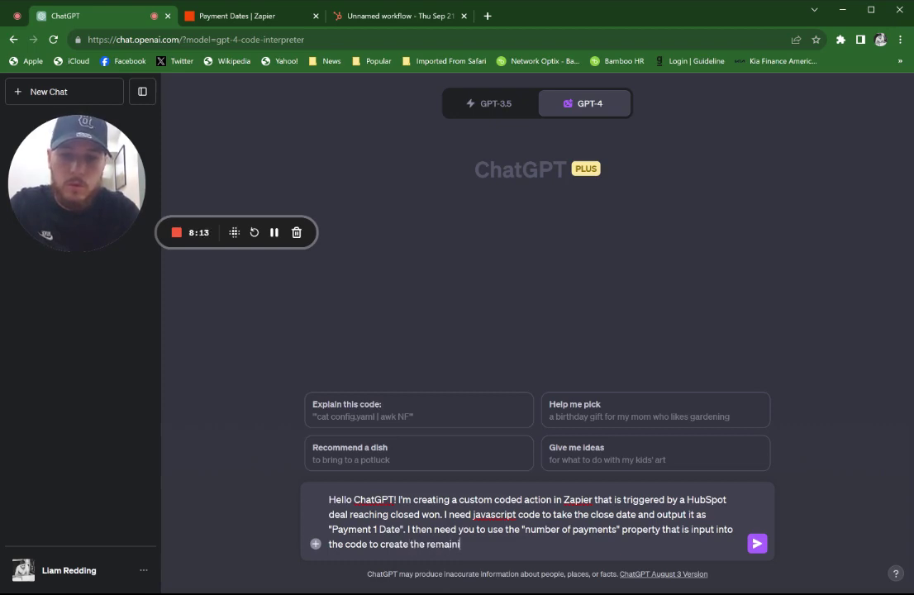
type("ng payment")
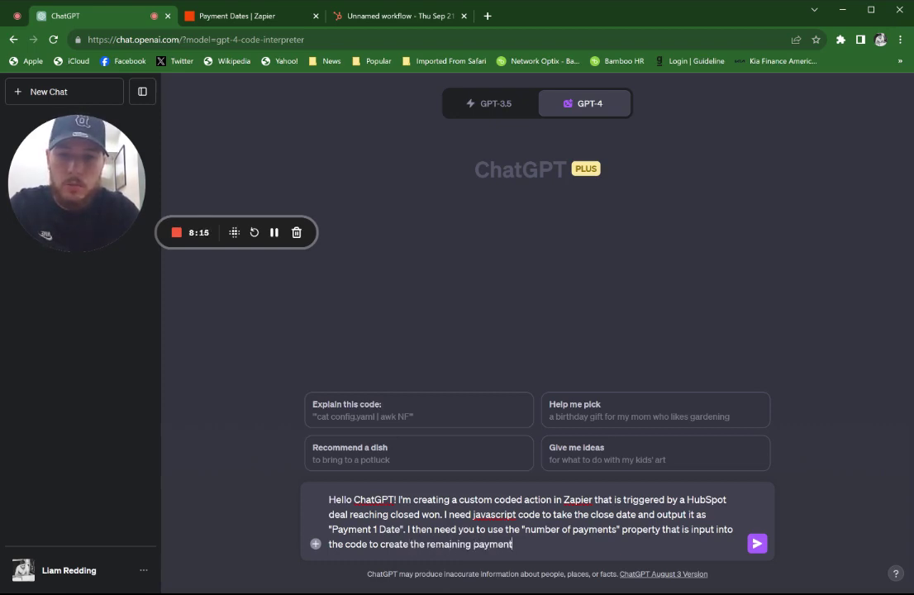
type(" outputs. Each sub")
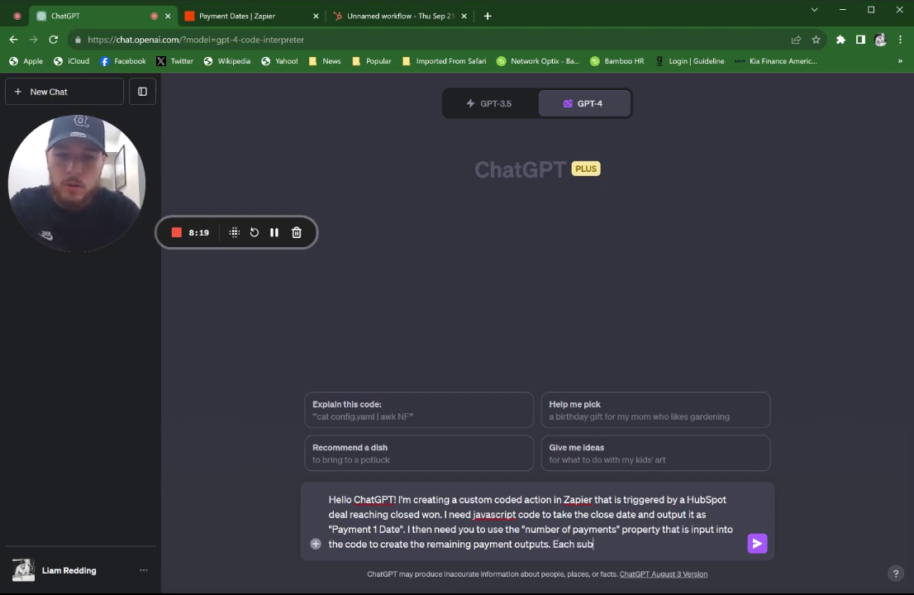
Step: State in the prompt: "Each subsequent output after payment date 1 should be exactly one month from the last payment date"
type("sequent output after pa")
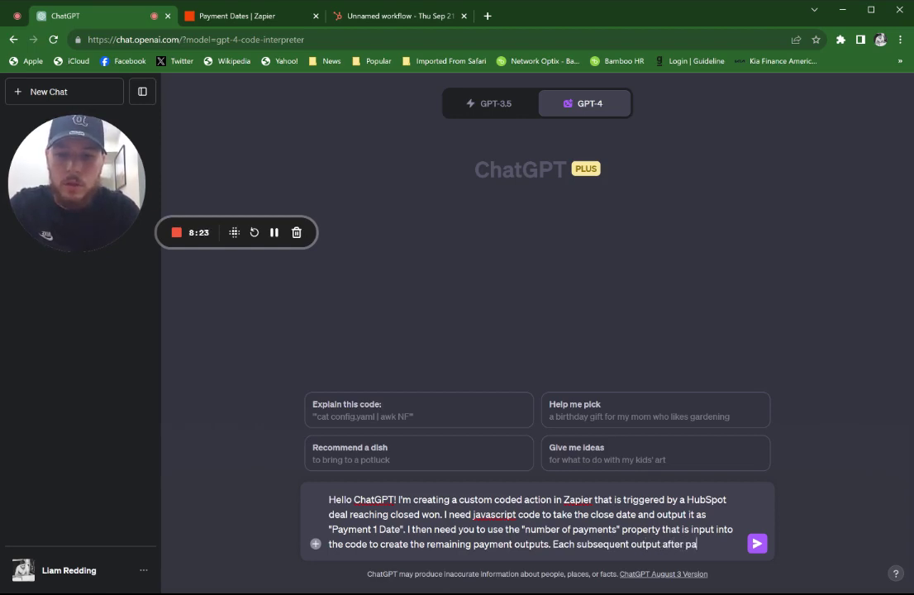
type("yment date 1")
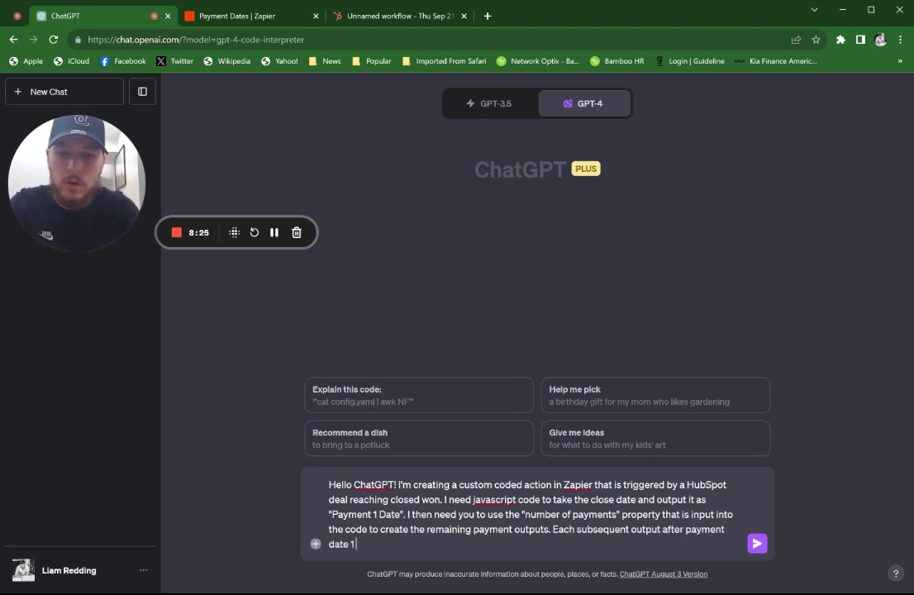
type(" should be")
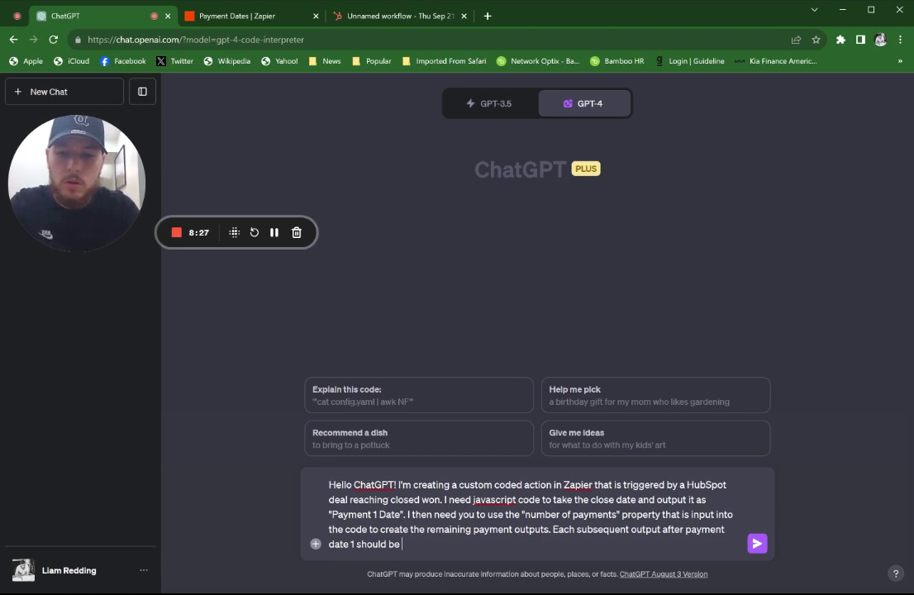
type(" exactly one more")
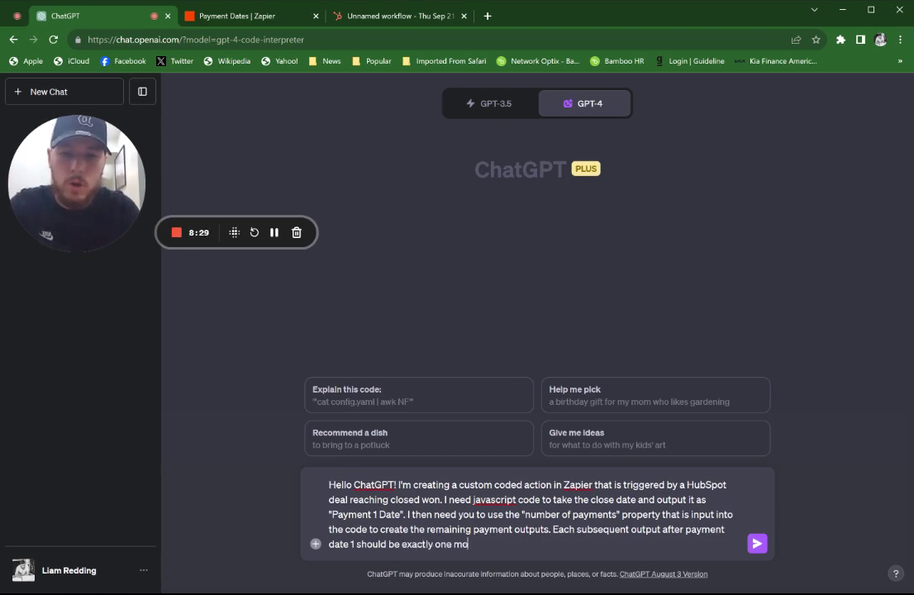
key("BackSpace")
key("BackSpace")
type("tly one month")
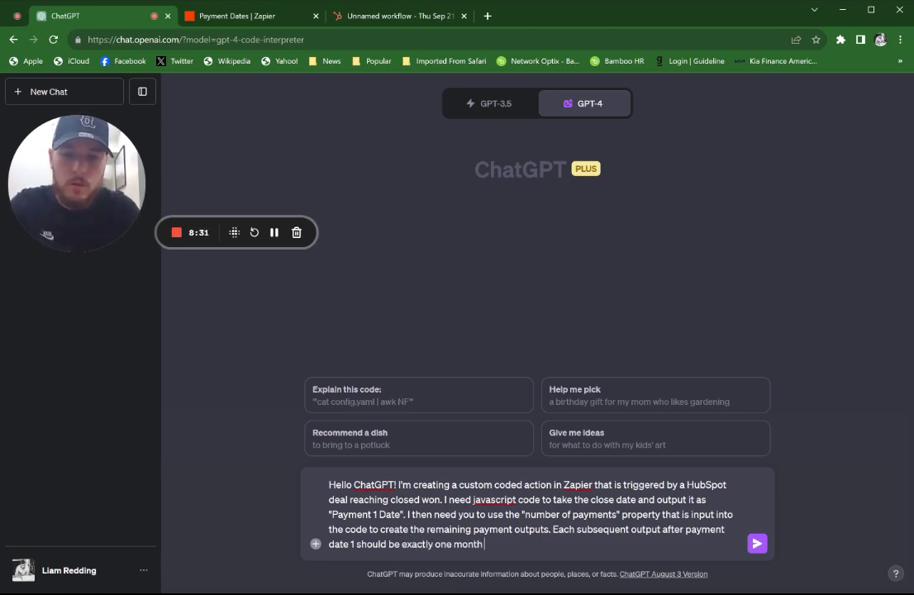
type(" from the last")
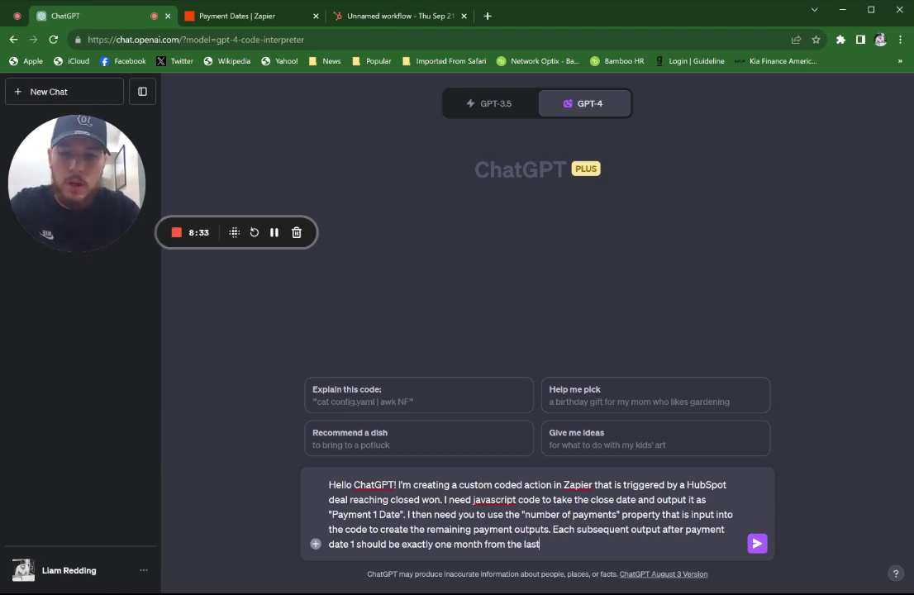
type(" payment date")
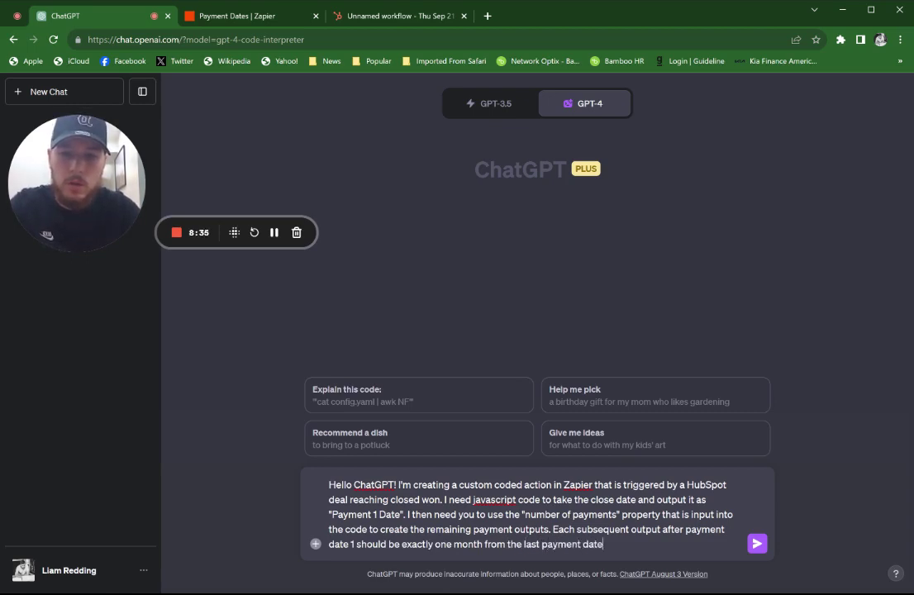
Step: Add the sentence "This means each date should fall on the same day in the month." to the prompt
type(". Th")
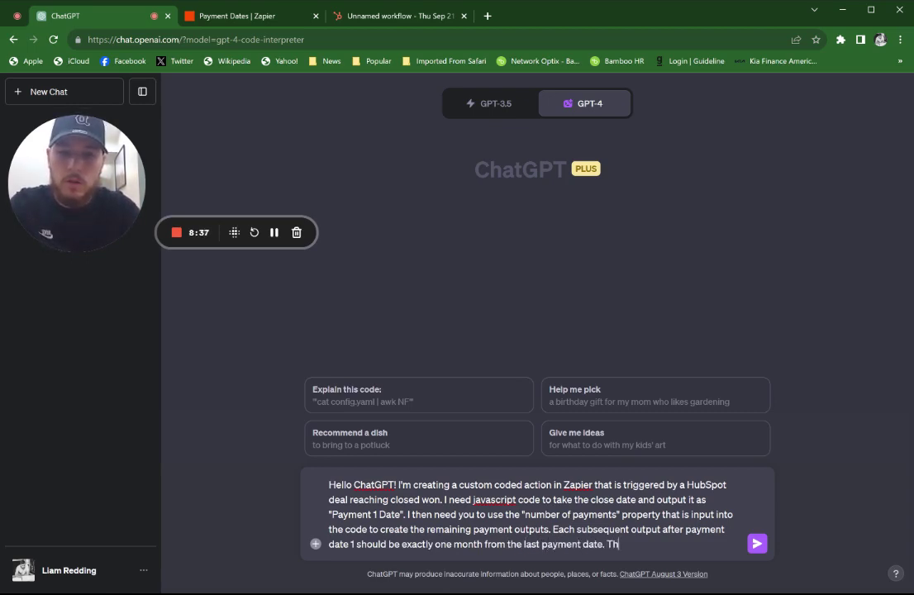
type("is means each")
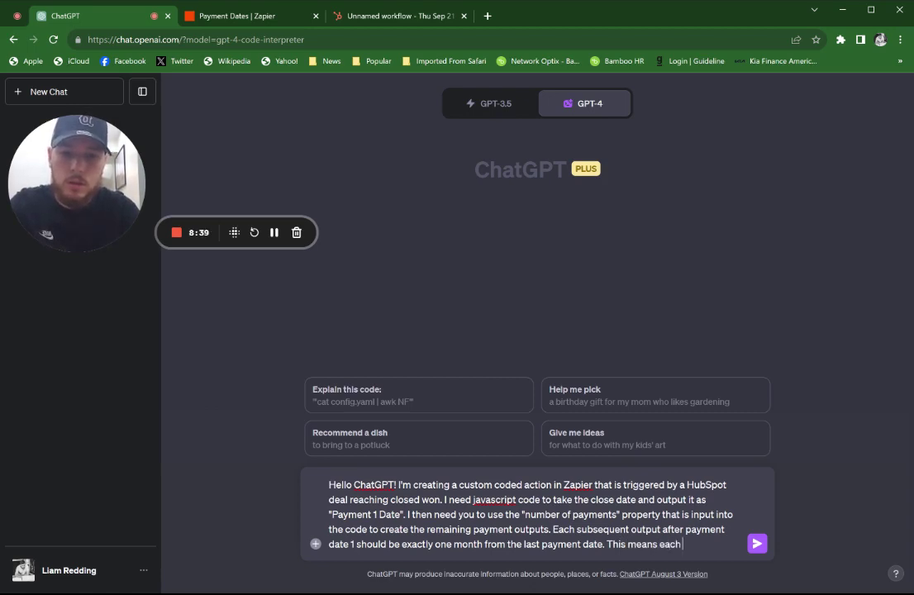
type(" date should")
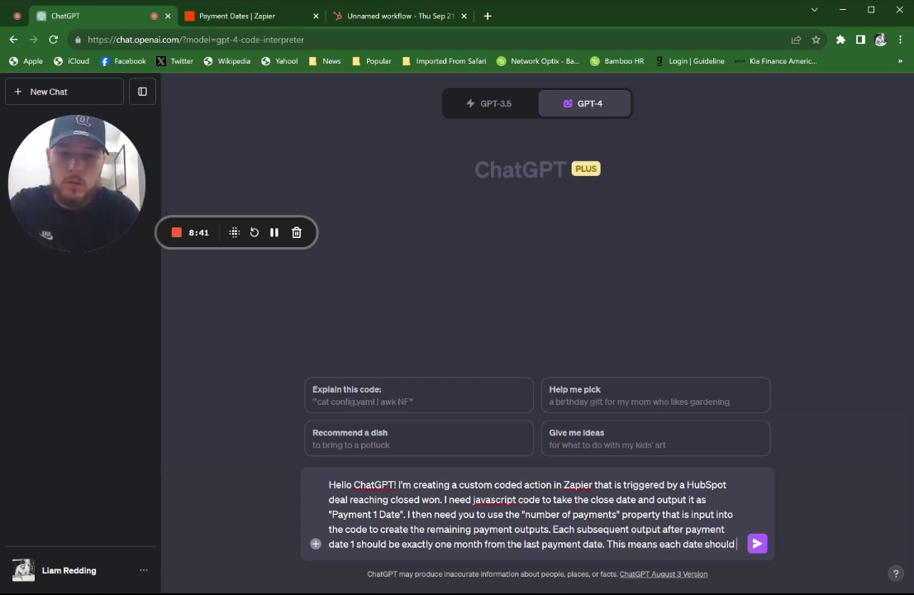
type(" fall on the sak")
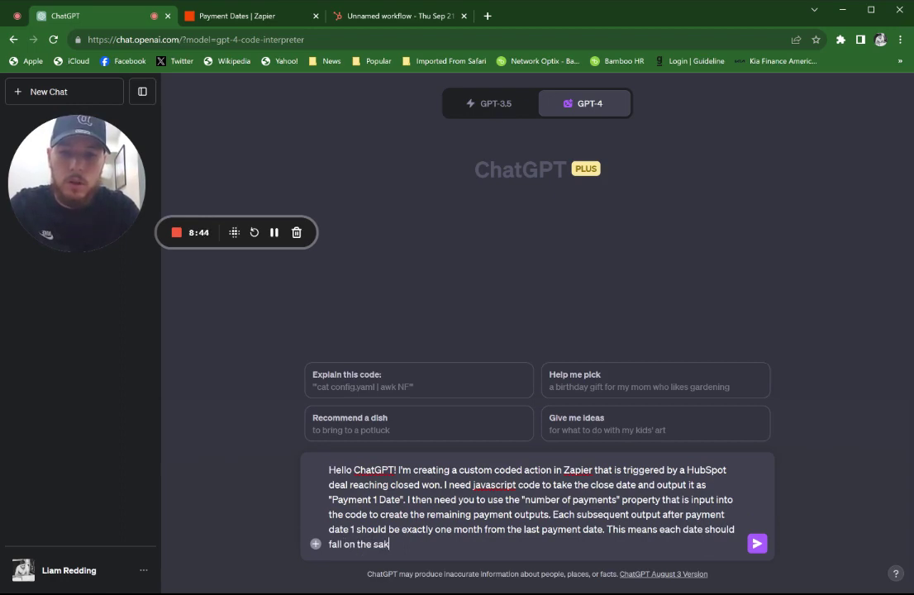
key("BackSpace")
type(",me")
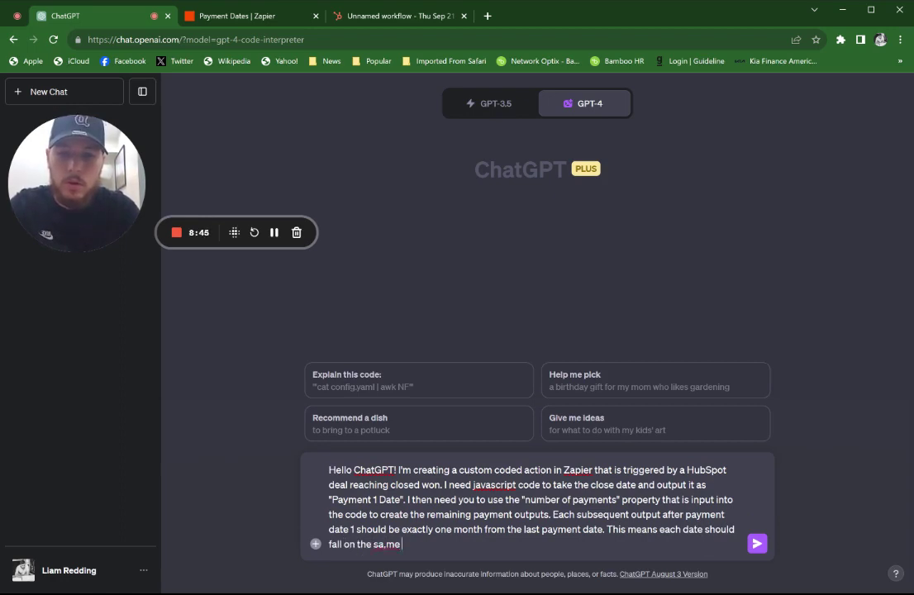
type(" day in")
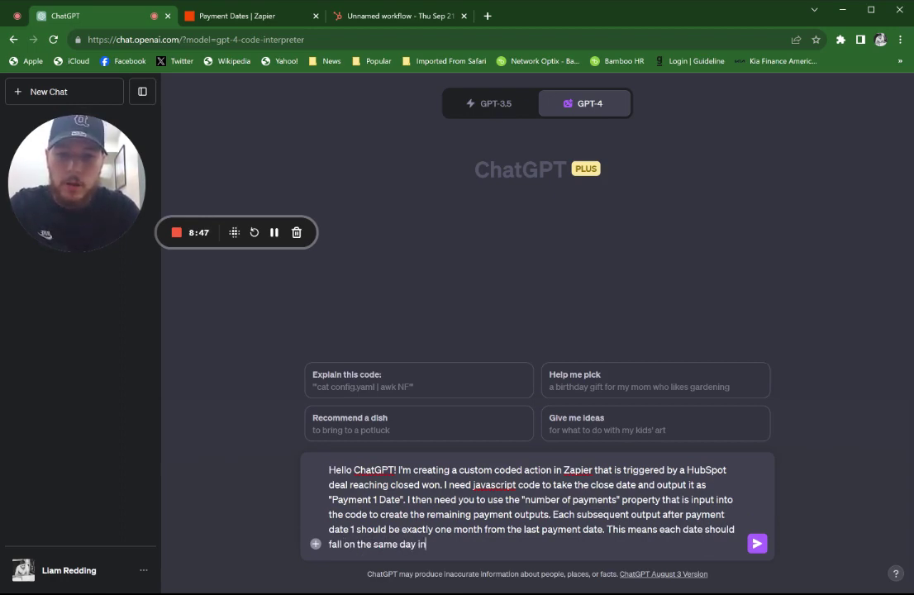
type(" the month. T")
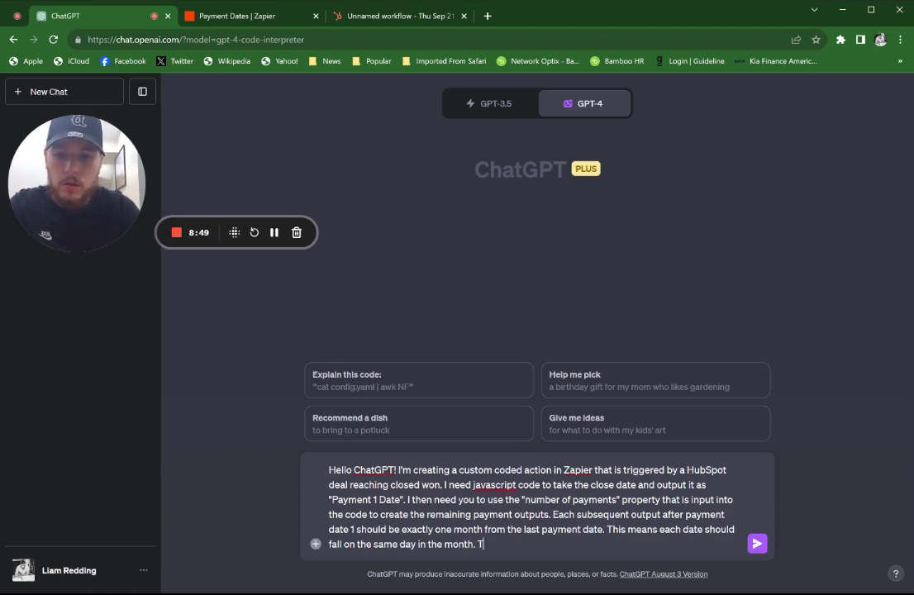
Step: Add "The solution needs to be smart enough to account for the different days each month has and leap years." and send the prompt
type("he solution ne")
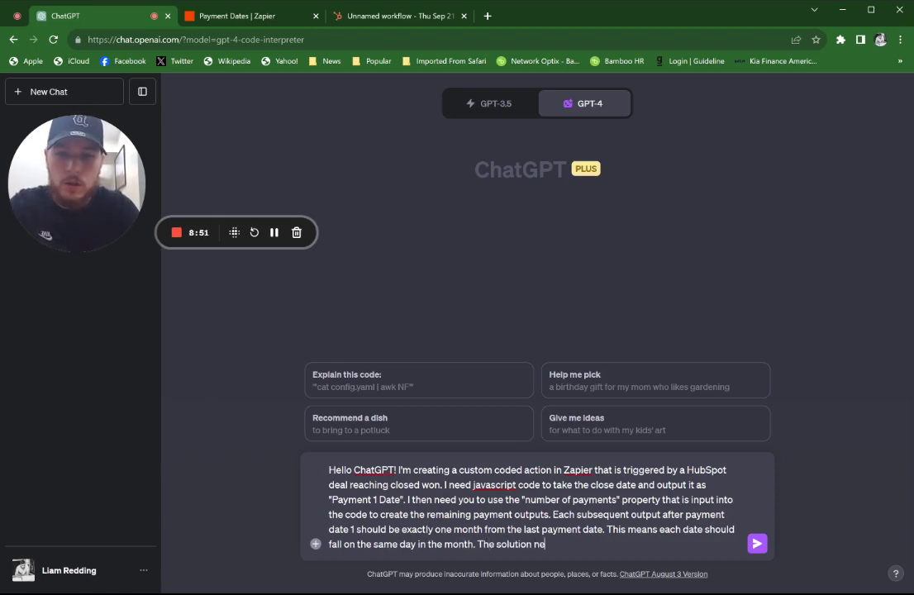
type("eds to be smart en")
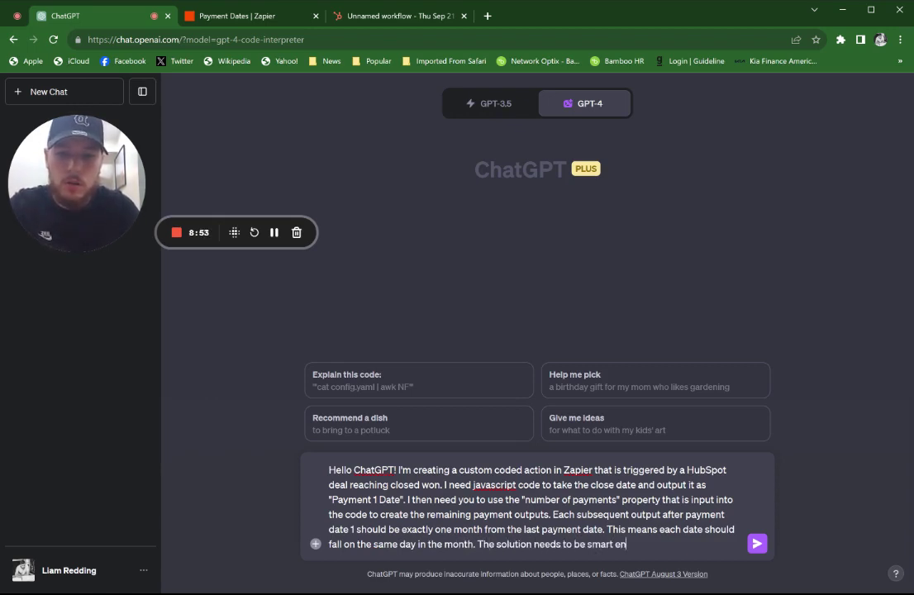
type("ough to account f")
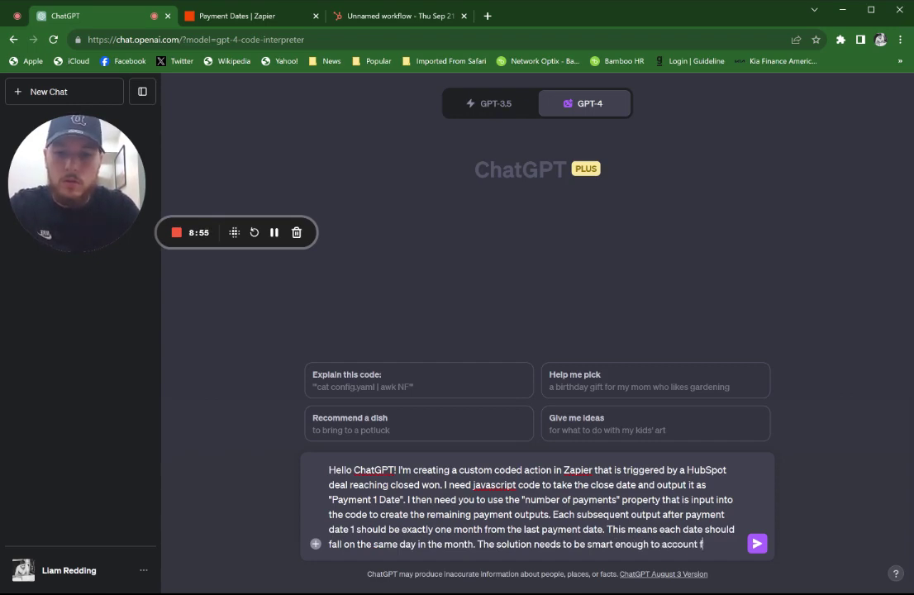
type("or the diff")
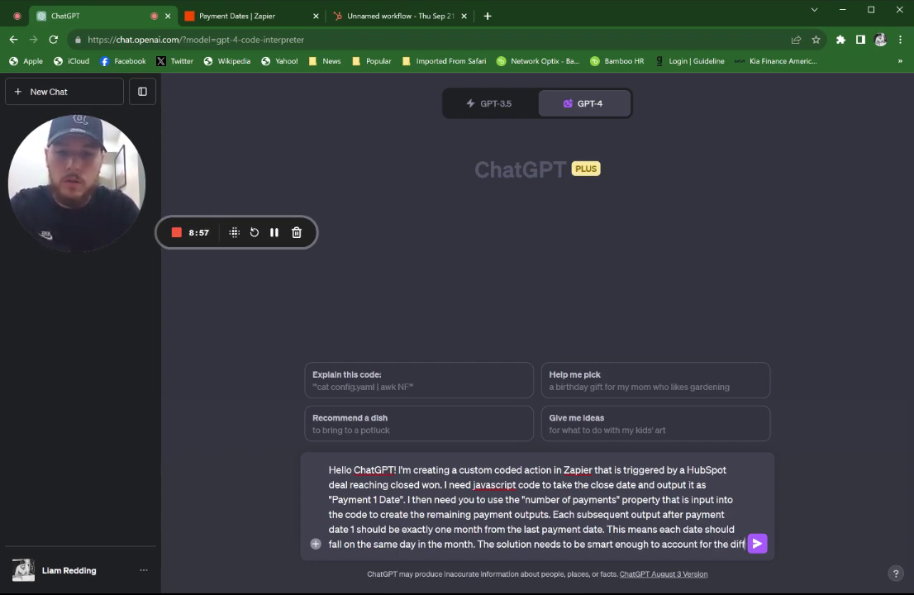
type("erent days e")
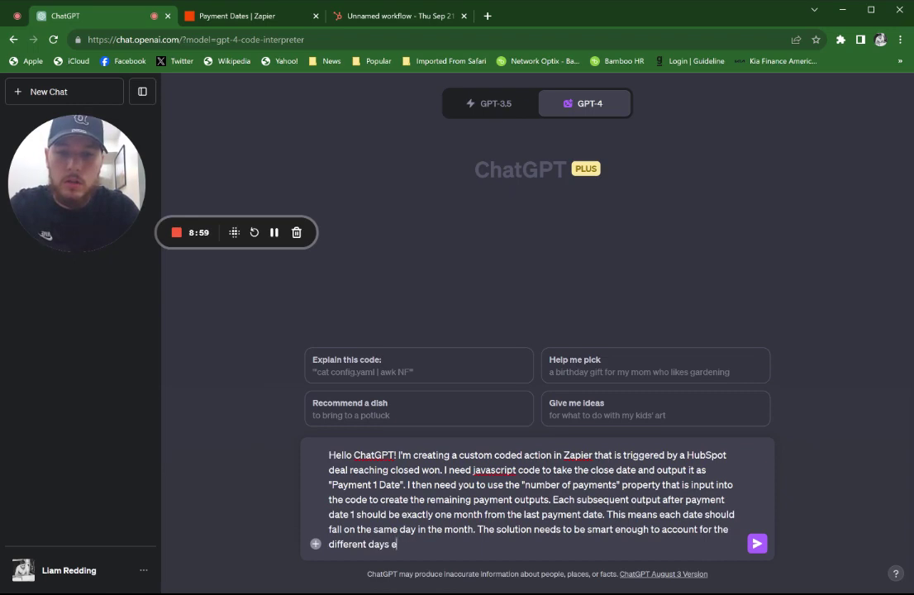
type("ach month has an")
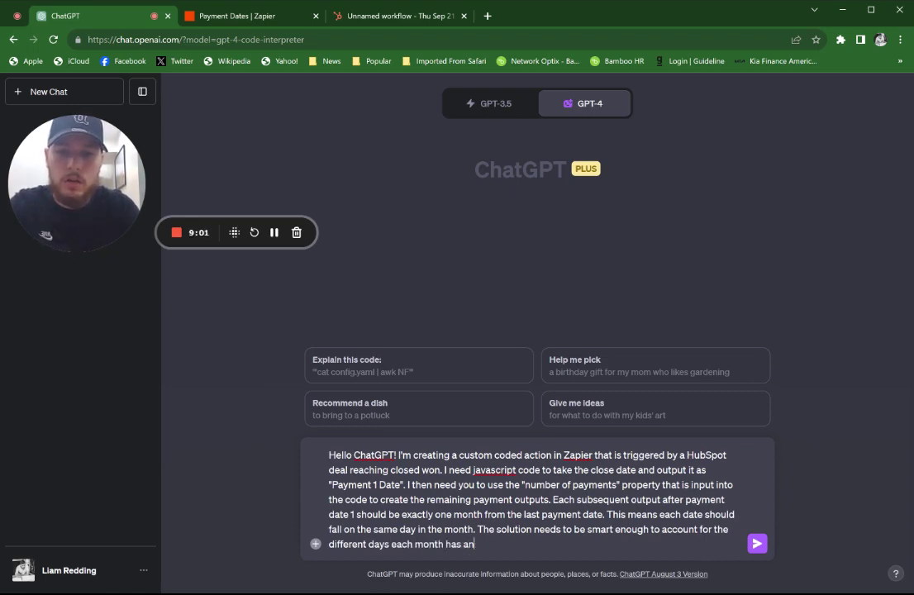
type("d leap years.")
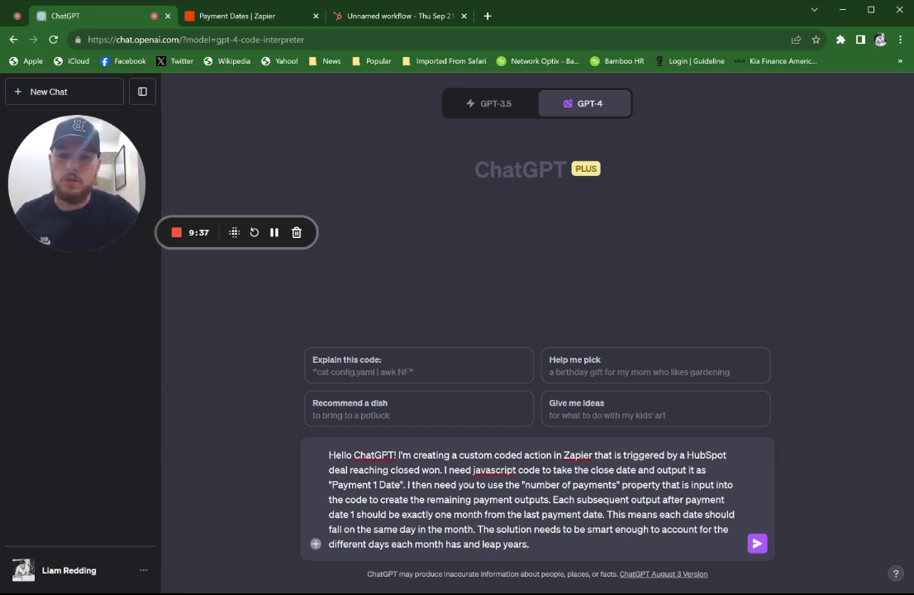
key("Return")
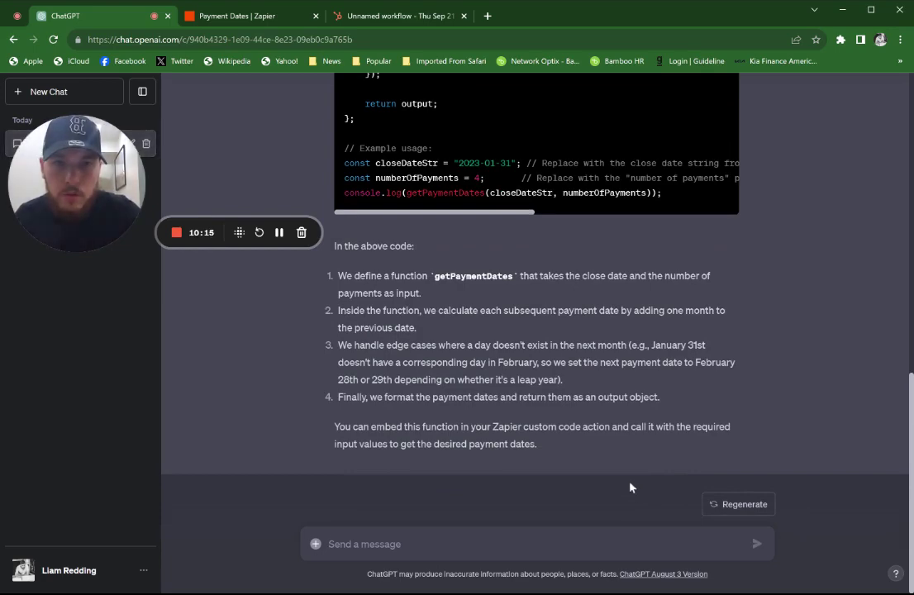
Step: Send the follow-up "I will input the number of payments with a property that is on the deal record that's going through the flow"
scroll(630, 488, "up", 1)
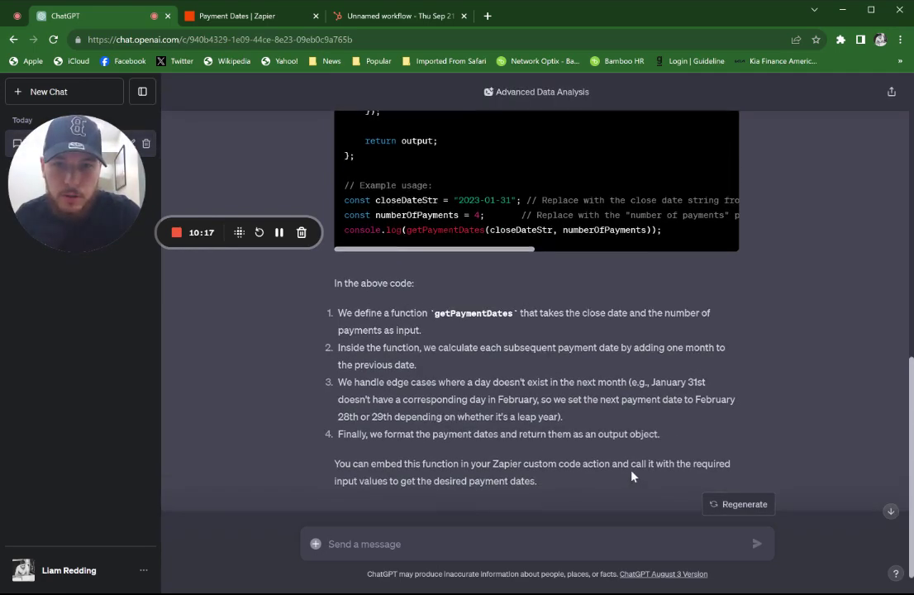
scroll(634, 476, "up", 6)
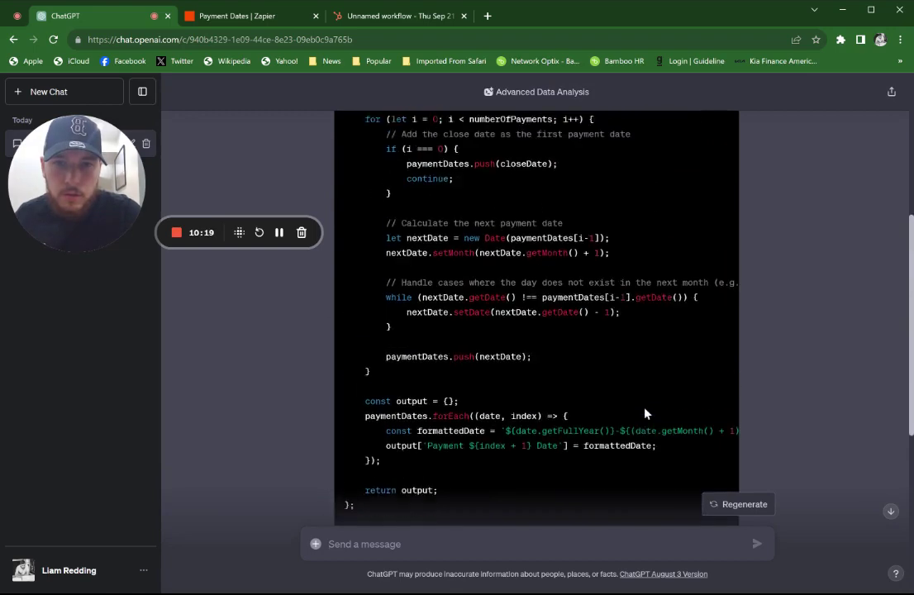
scroll(646, 414, "down", 3)
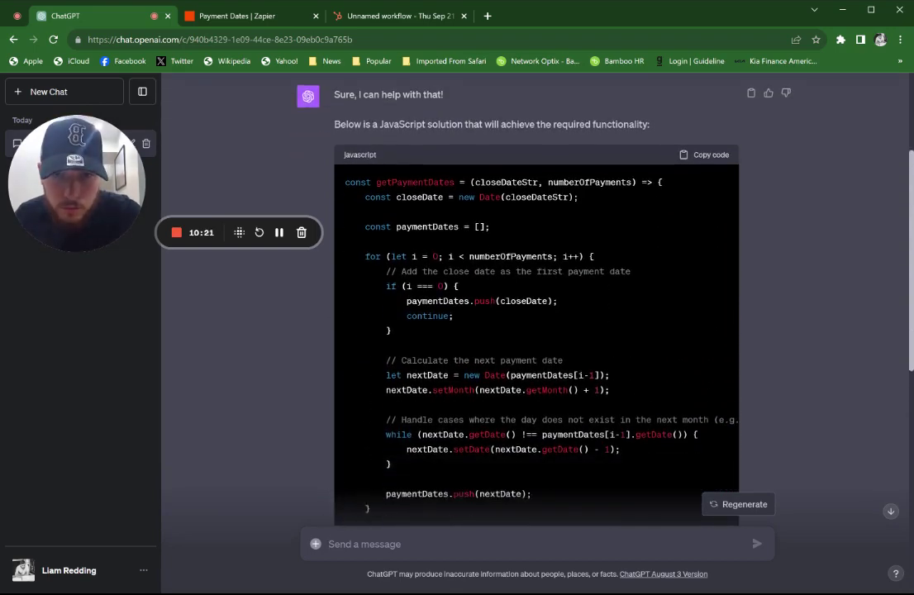
scroll(627, 451, "down", 2)
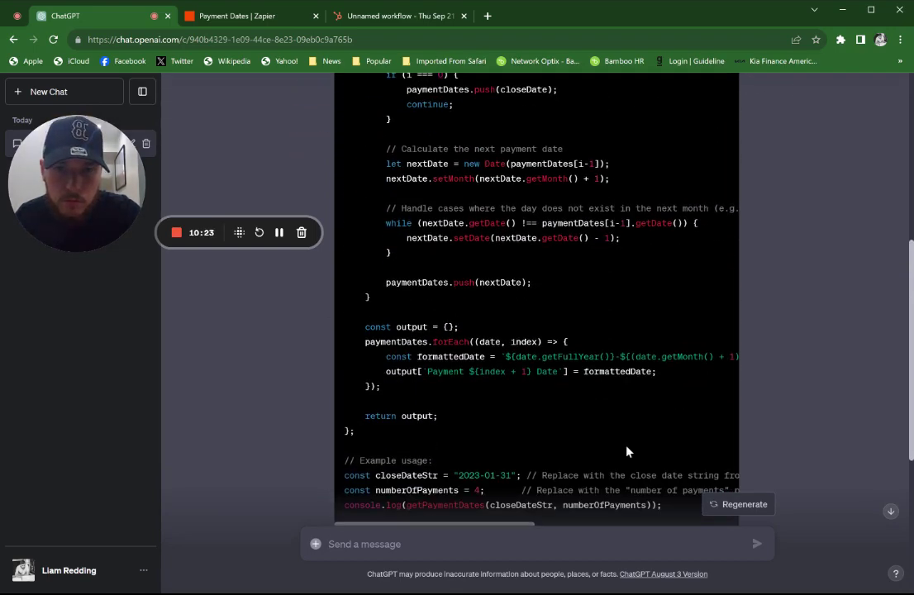
scroll(627, 451, "up", 3)
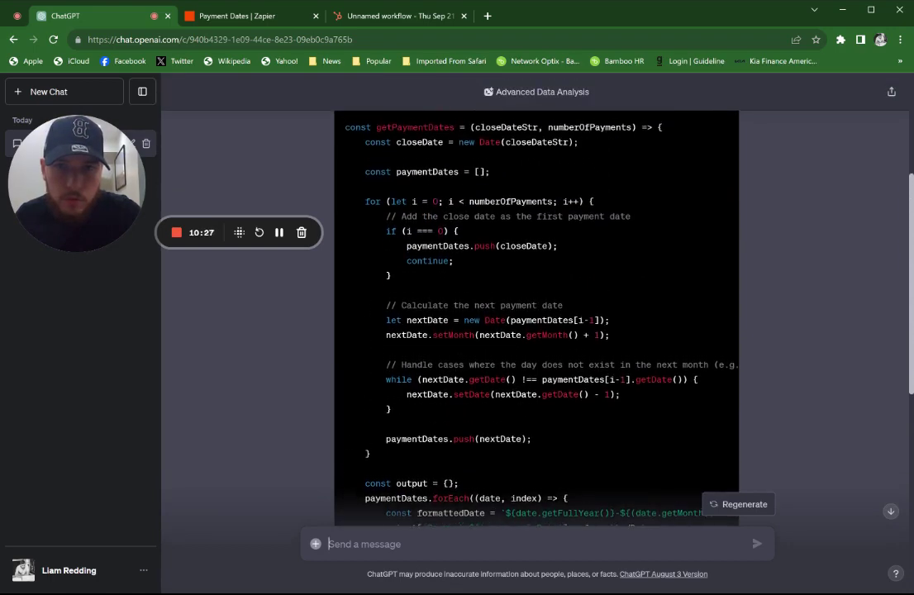
scroll(537, 331, "down", 6)
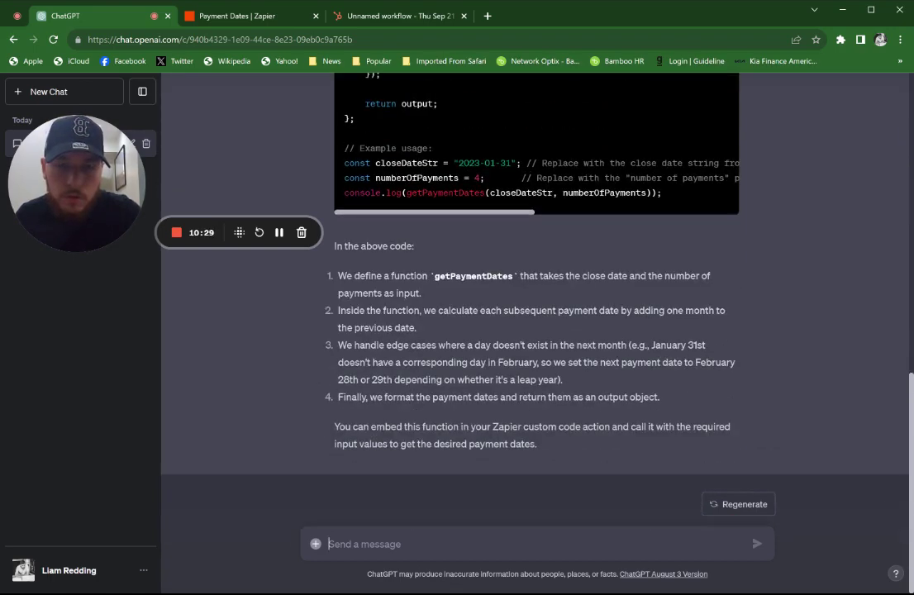
type("I wi")
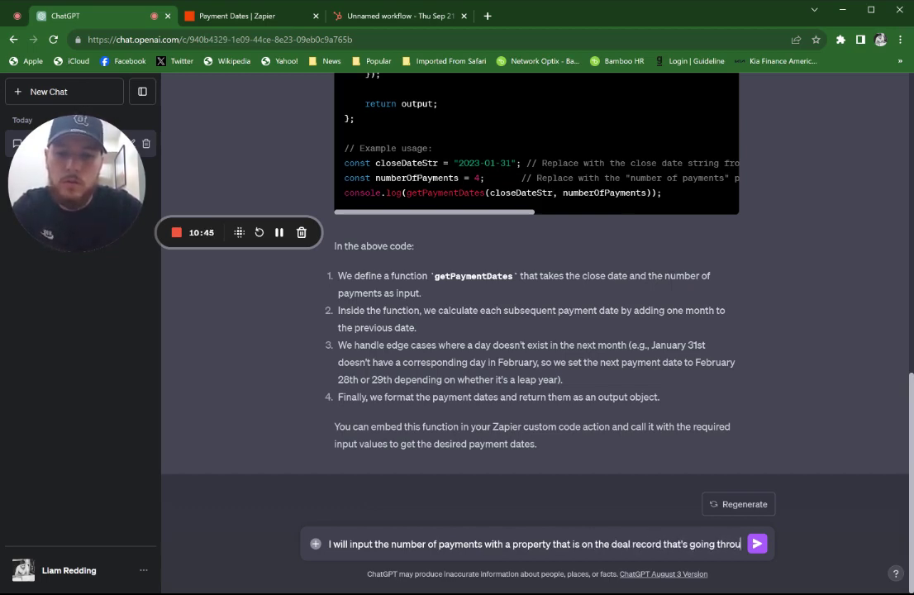
type("gh the flow")
key("Return")
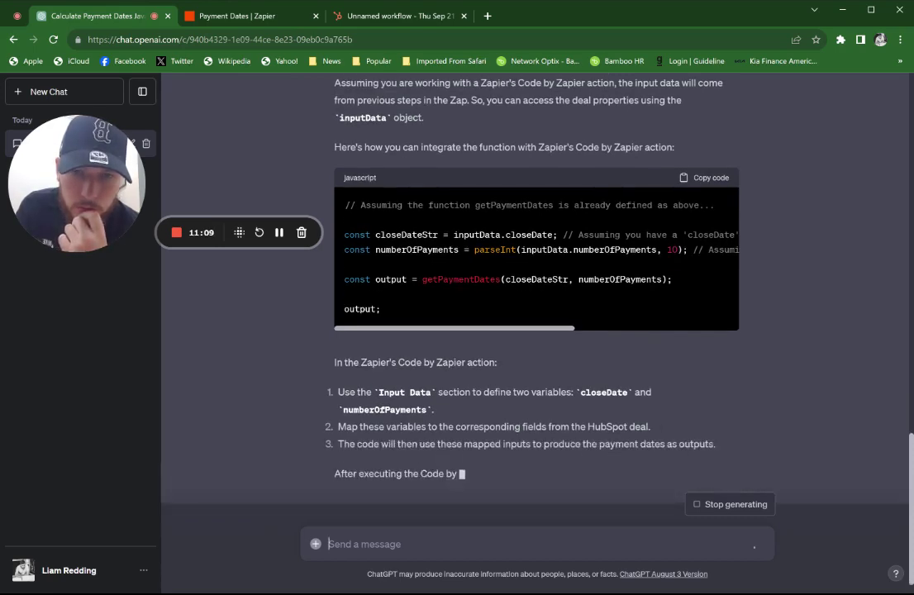
Step: Copy the full getPaymentDates JavaScript code from ChatGPT's first response
scroll(584, 320, "up", 15)
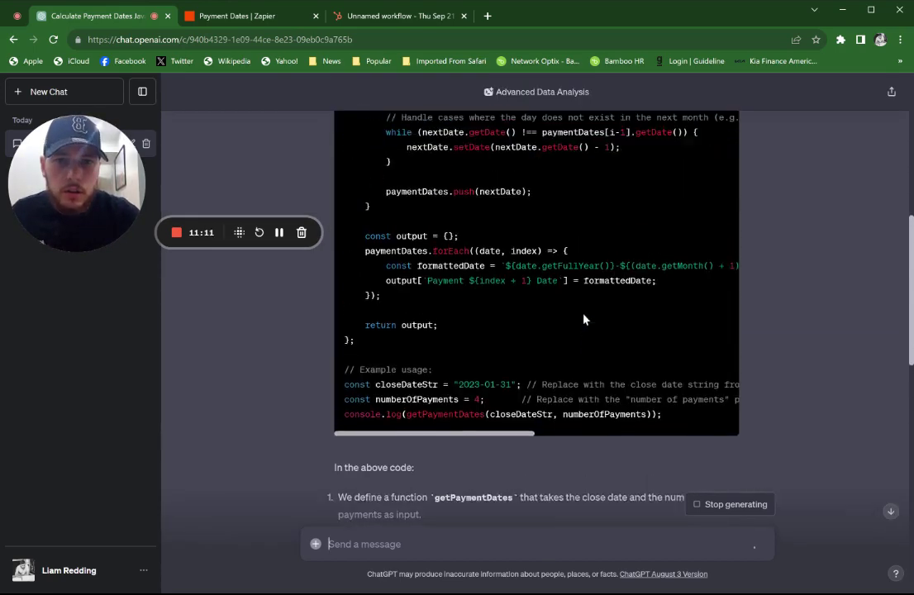
scroll(584, 320, "up", 4)
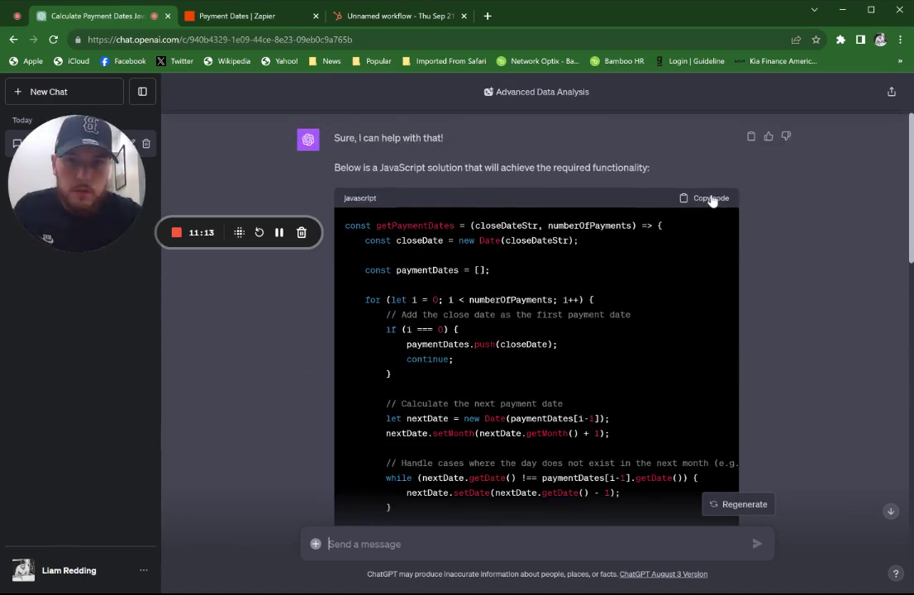
left_click(711, 198)
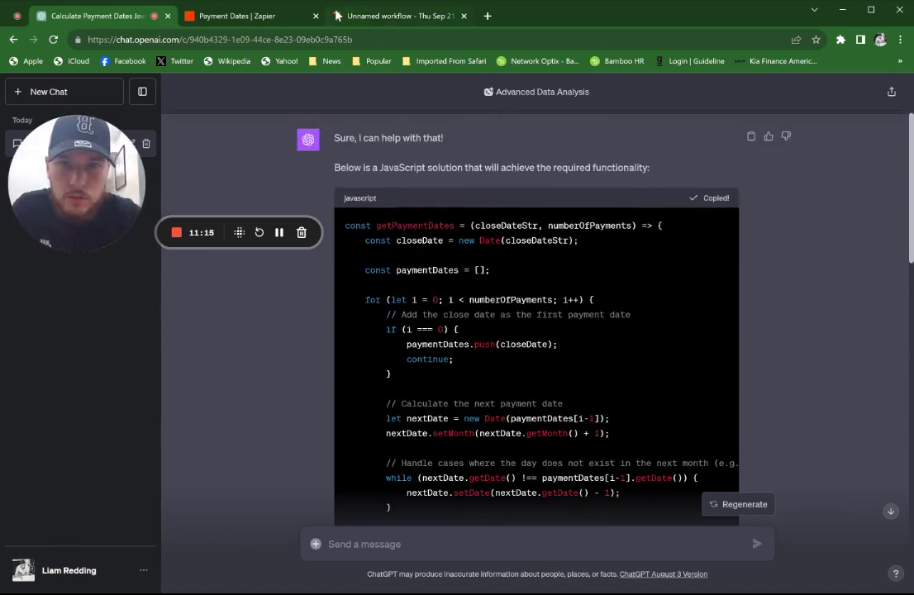
Step: Switch to Zapier and replace the sample code in the Run Javascript in Code by Zapier action with the copied code
left_click(228, 18)
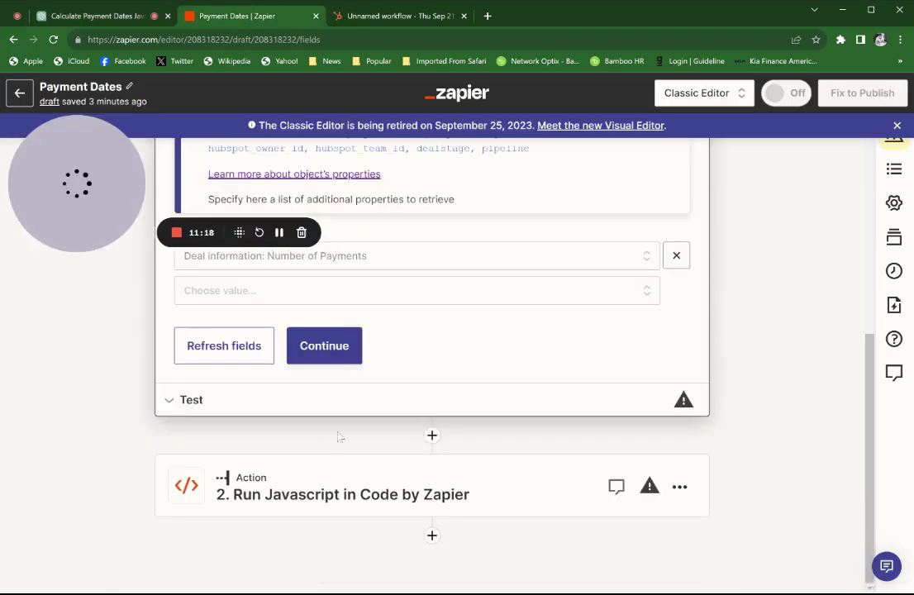
left_click(328, 481)
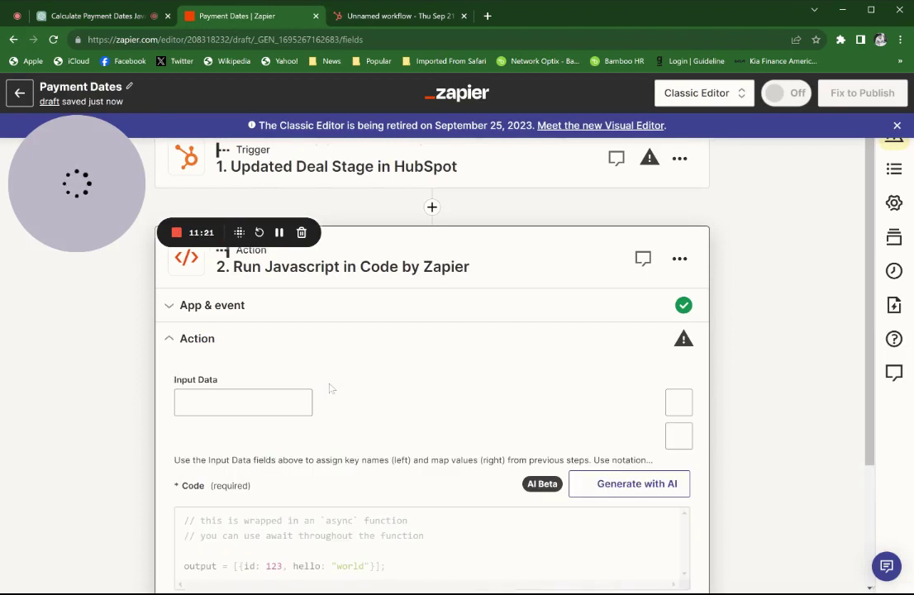
scroll(329, 386, "down", 3)
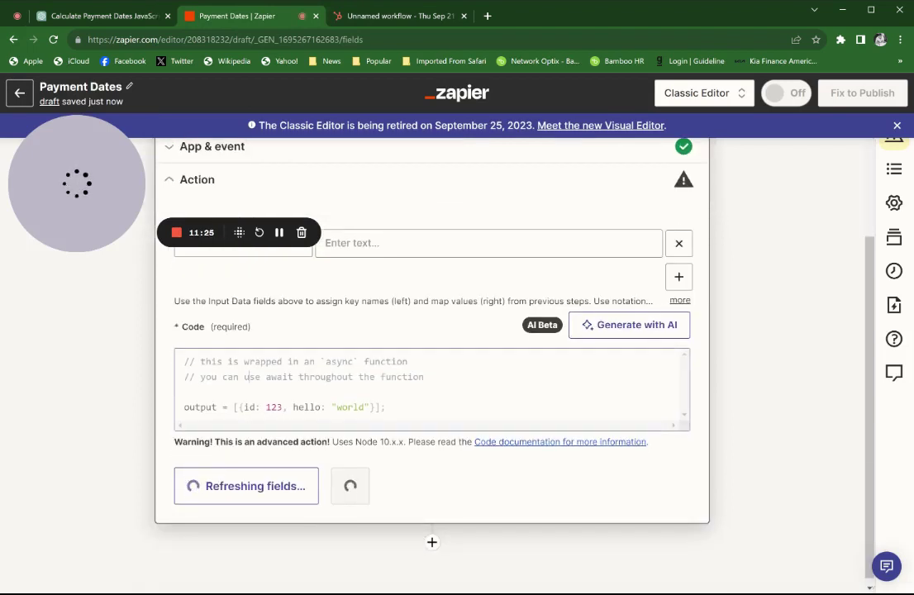
key("ctrl+v")
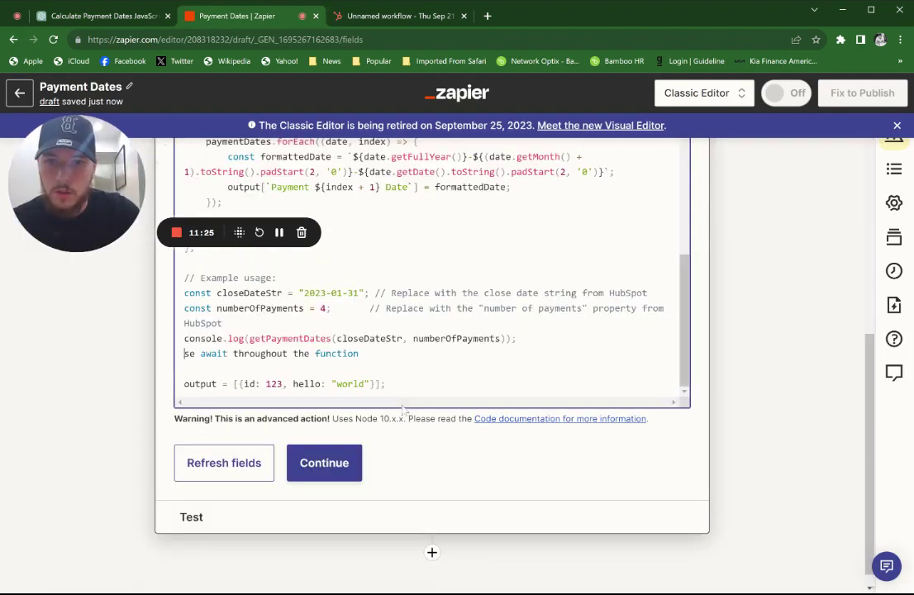
key("ctrl+a")
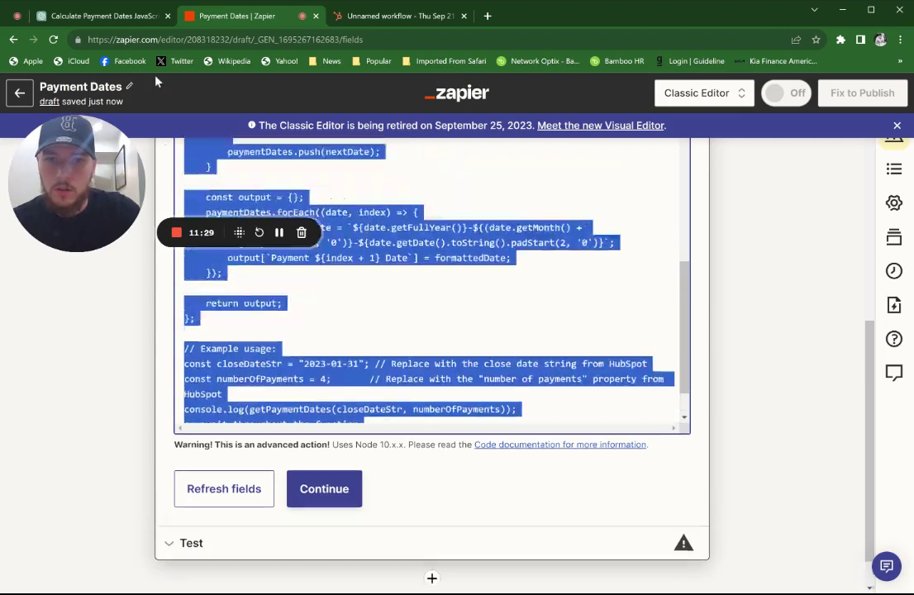
scroll(432, 331, "up", 10)
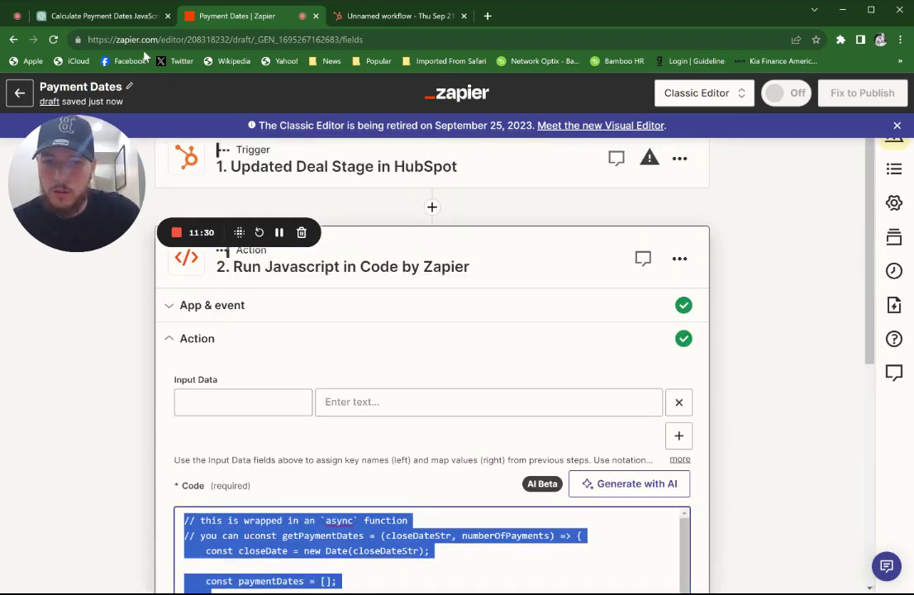
key("ctrl+End")
scroll(432, 413, "up", 5)
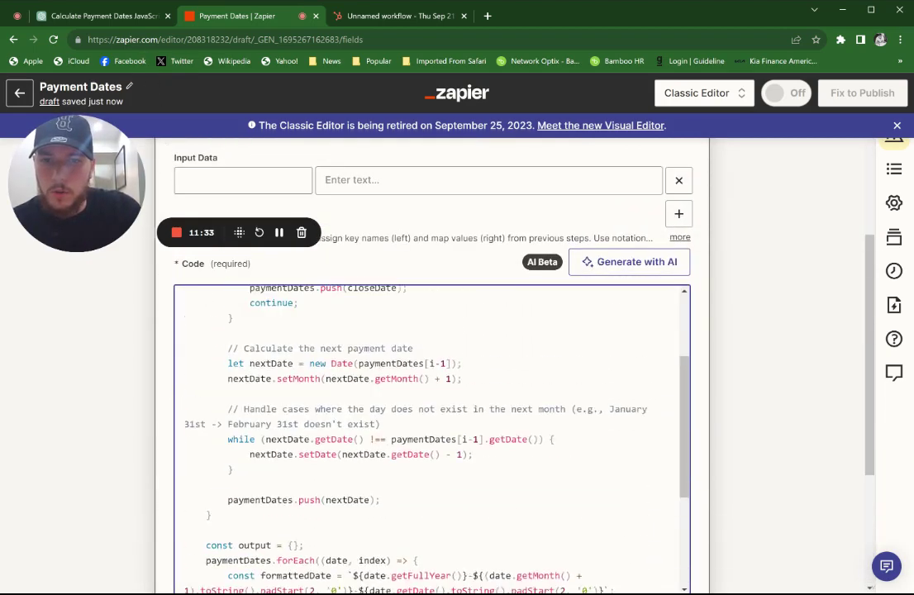
Step: Name the first input data key numberOfPayments and bring up the available fields for its value
scroll(432, 372, "up", 8)
left_click(186, 402)
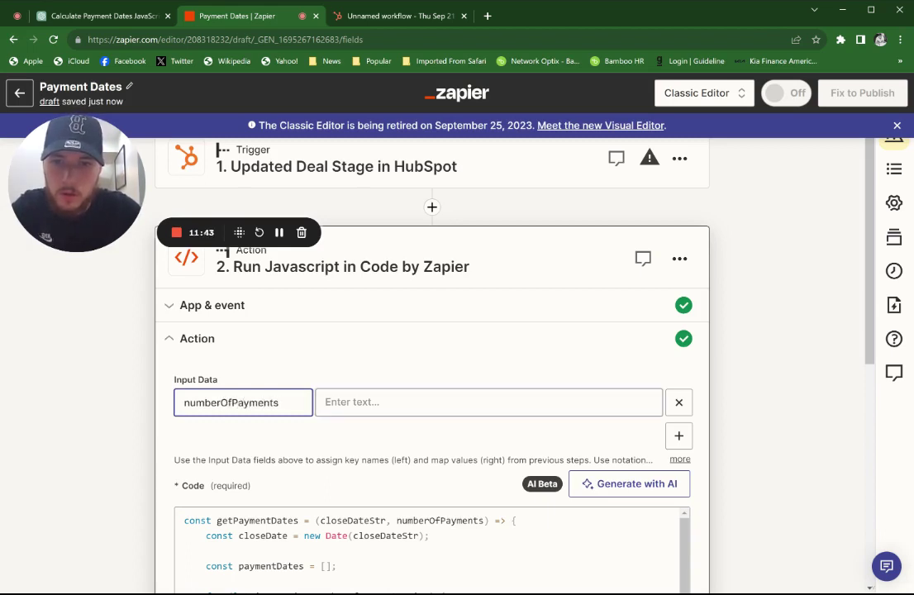
key("Tab")
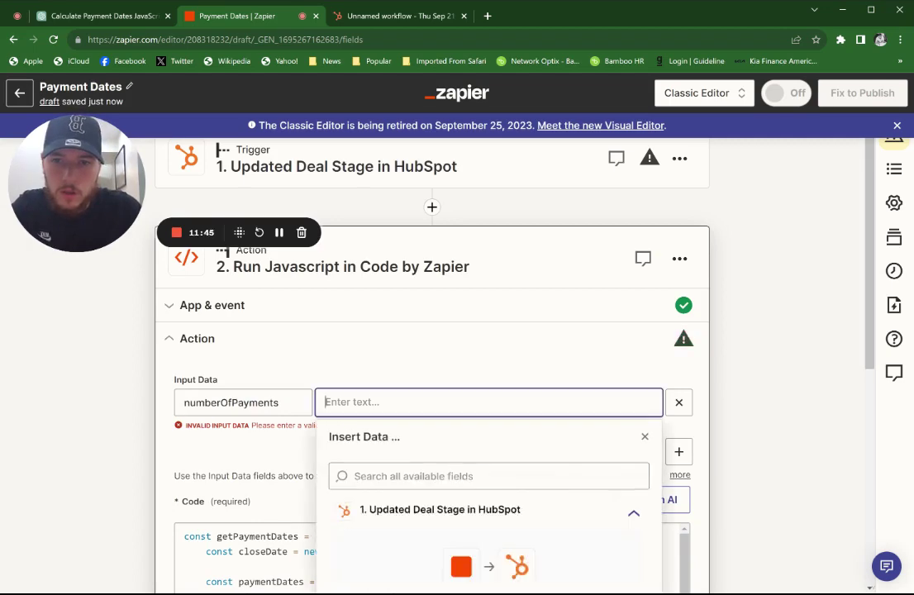
key("Tab")
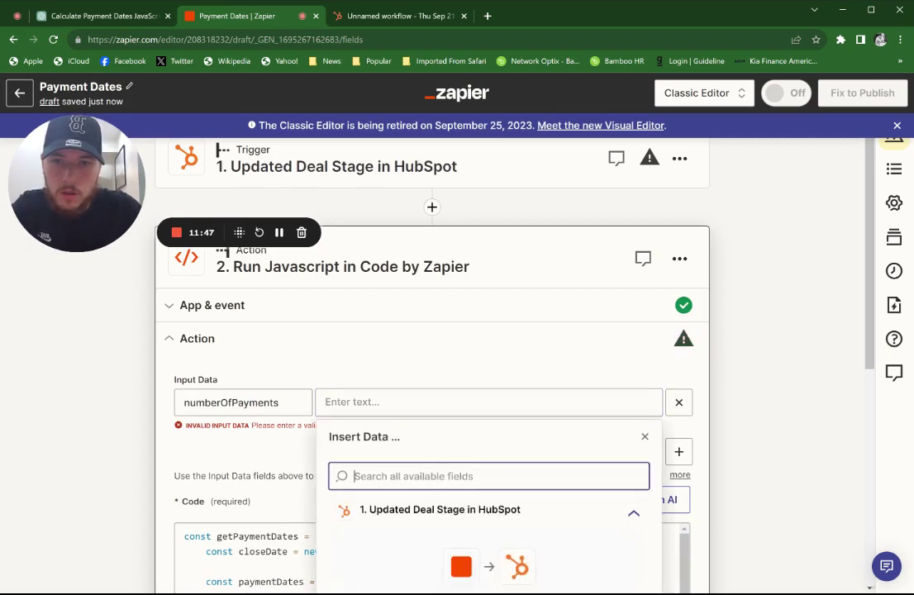
Step: Go to the incomplete Updated Deal Stage in HubSpot trigger from the data picker and test the trigger
scroll(489, 334, "down", 3)
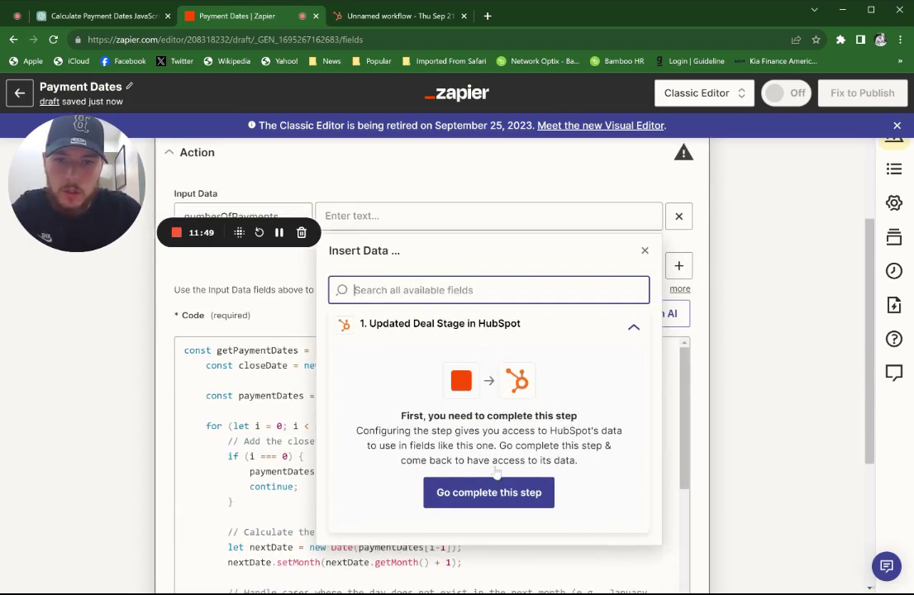
left_click(489, 496)
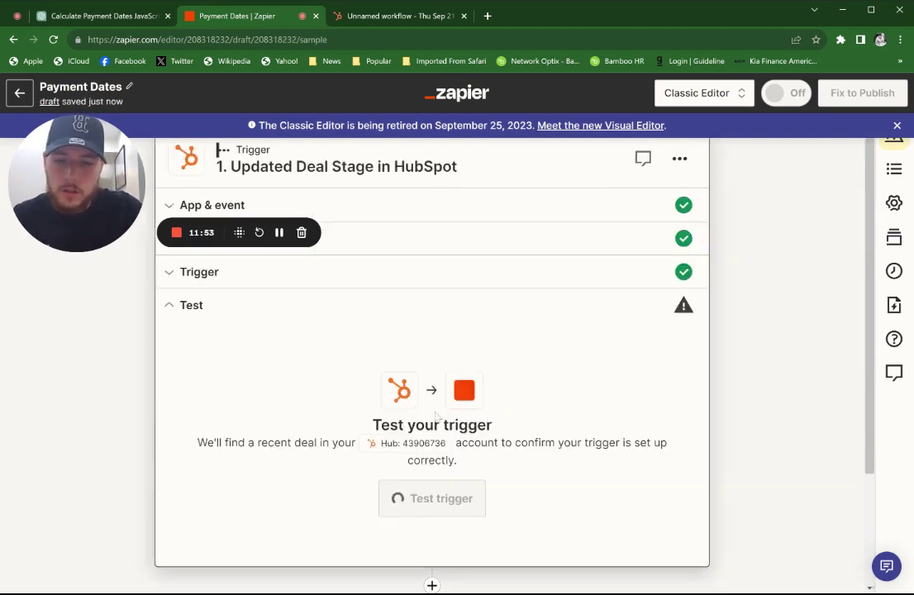
left_click(426, 516)
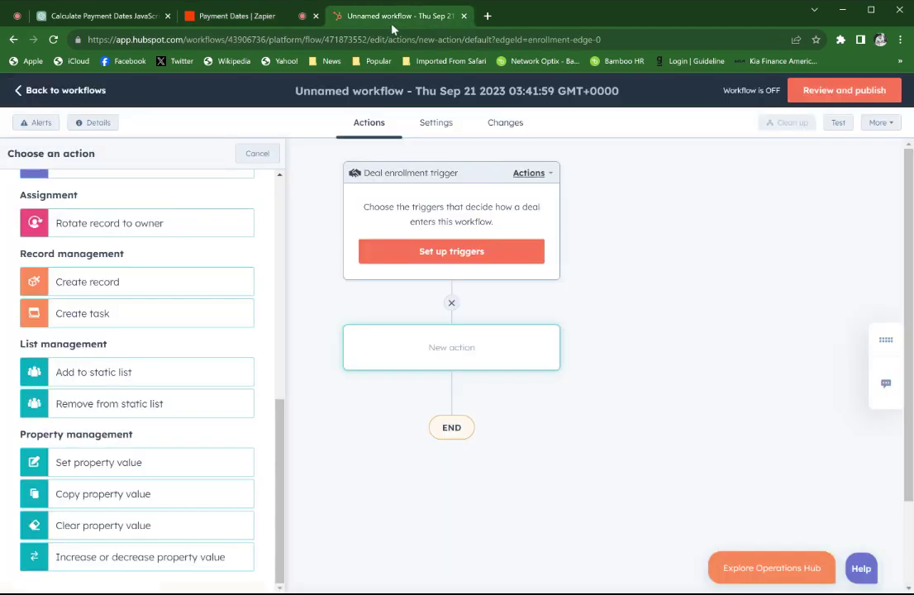
Step: Switch to HubSpot, leave the unnamed workflow and open the Deals board
left_click(437, 25)
left_click(61, 91)
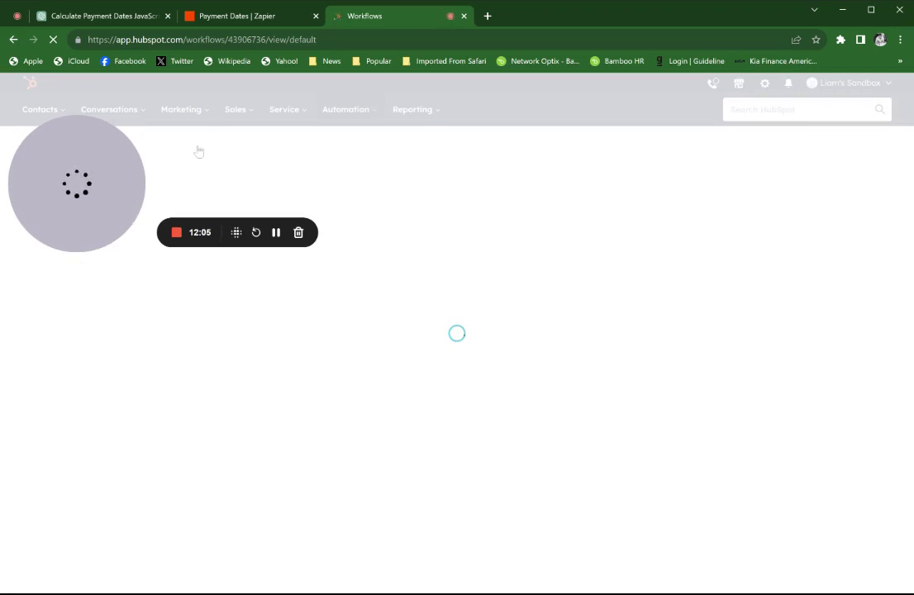
mouse_move(244, 120)
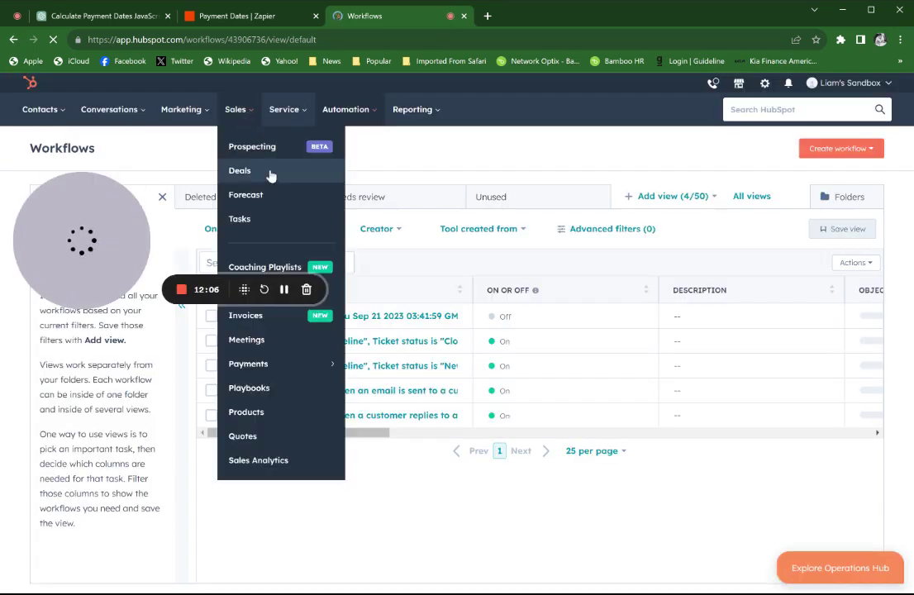
left_click(270, 173)
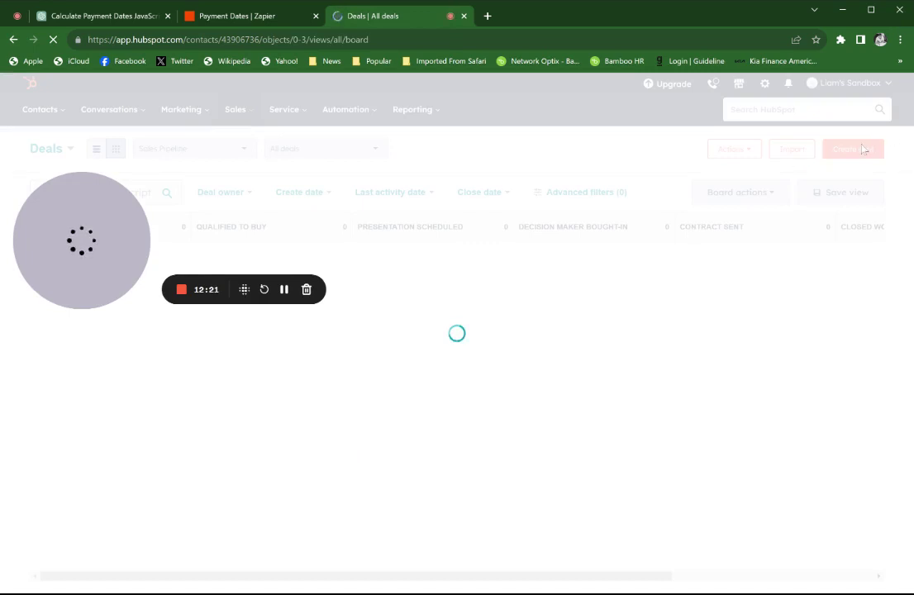
Step: Create a deal named Test in the Sales Pipeline with the deal stage Closed Won
left_click(855, 151)
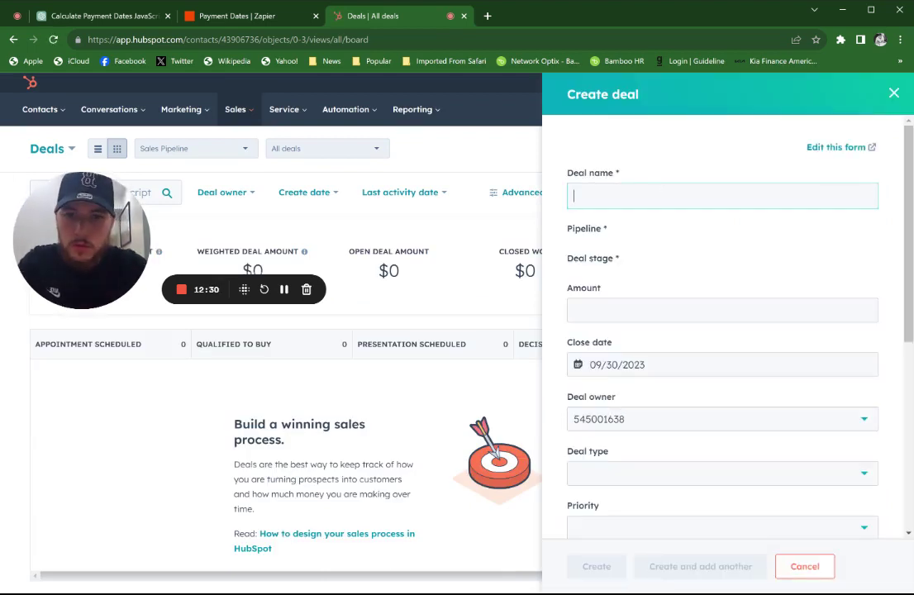
type("Test")
scroll(627, 298, "down", 1)
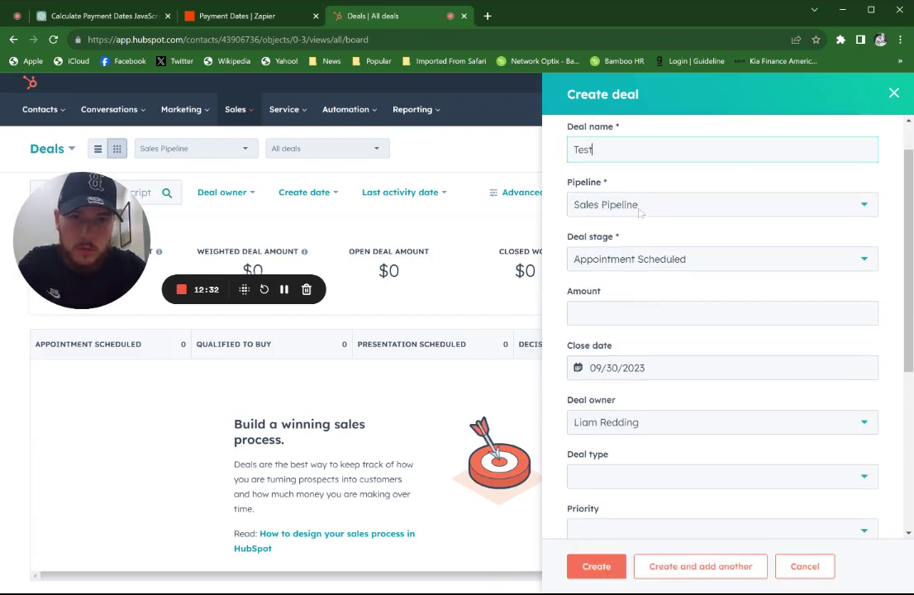
left_click(629, 260)
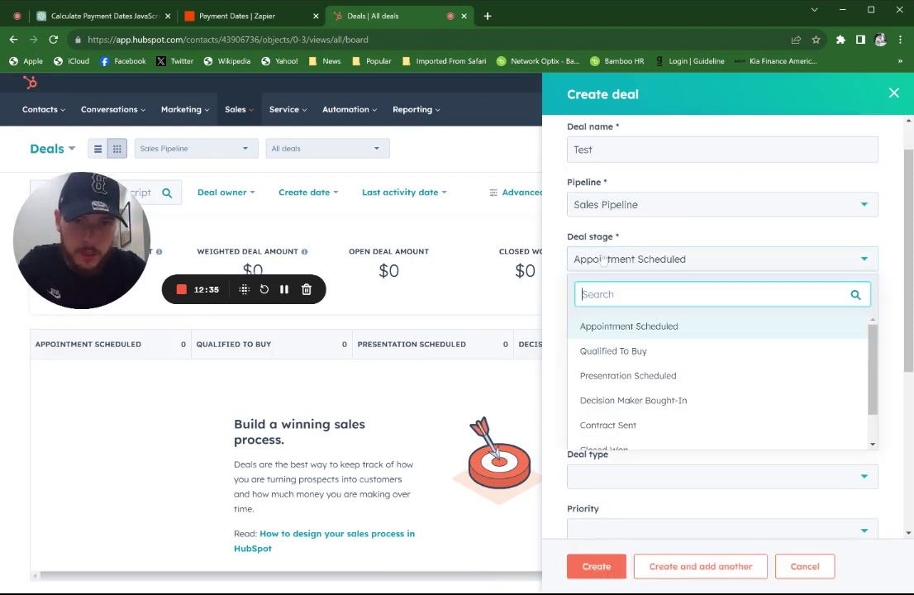
scroll(614, 352, "down", 1)
left_click(604, 413)
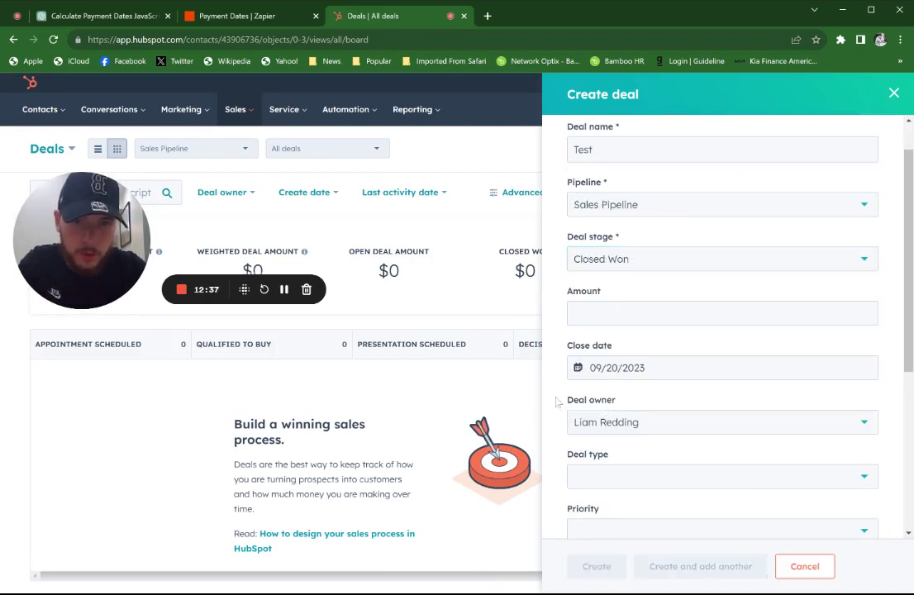
scroll(562, 405, "down", 3)
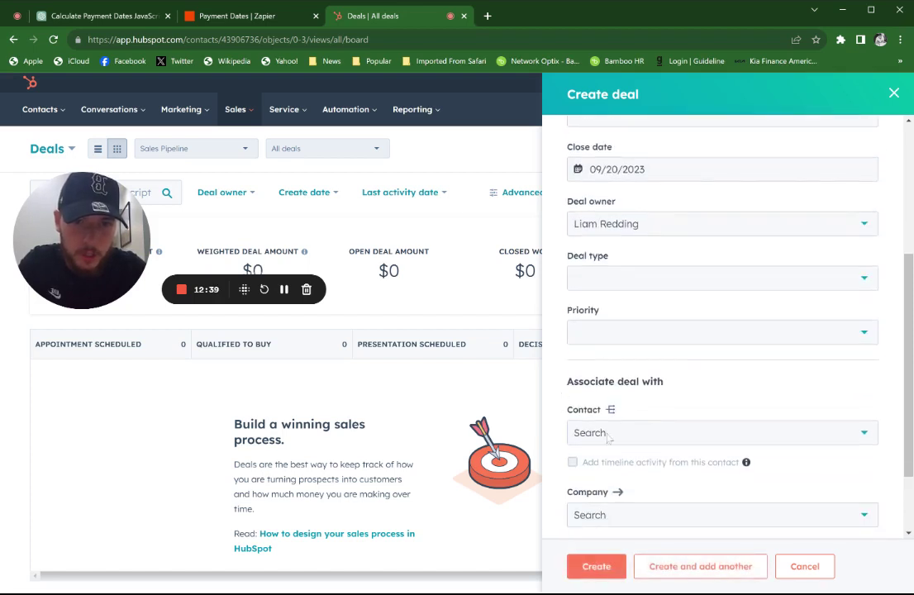
scroll(608, 438, "down", 2)
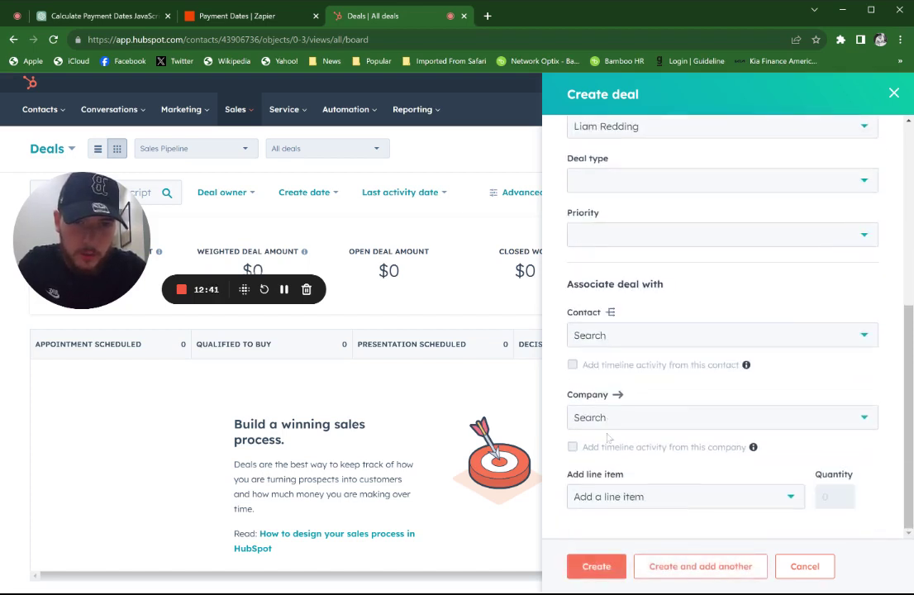
left_click(594, 567)
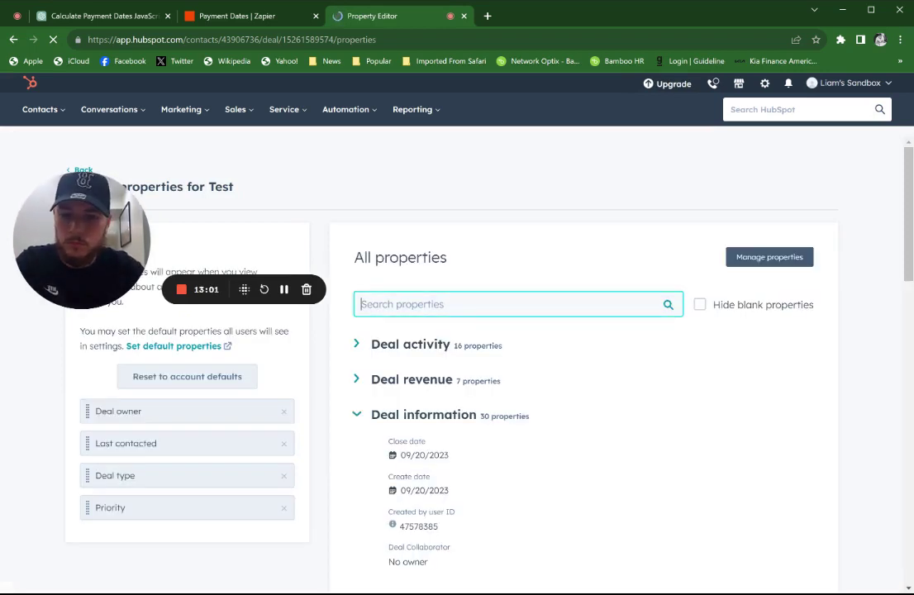
Step: Find the Number of Payments property of the Test deal, set it to 3 and save
type("number of payments")
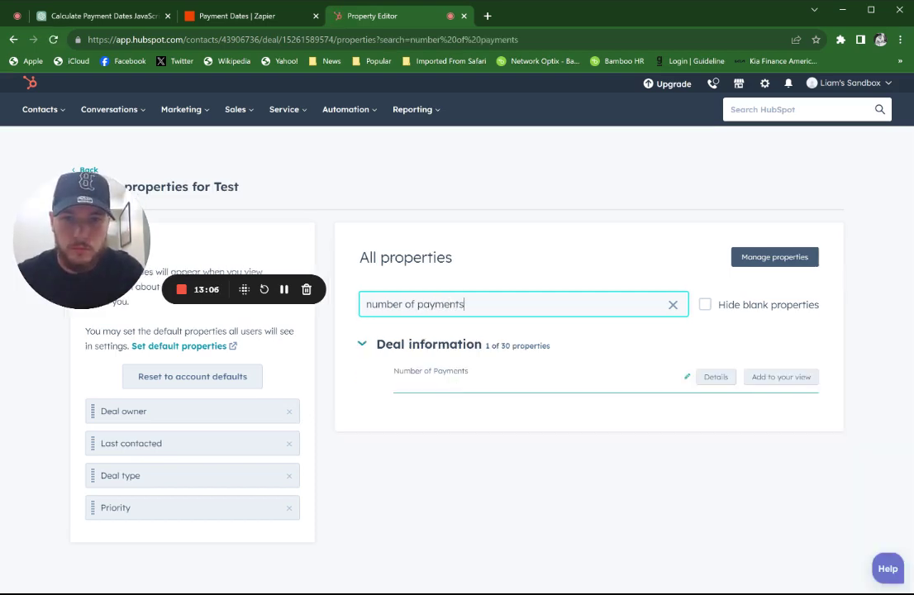
left_click(444, 383)
type("3")
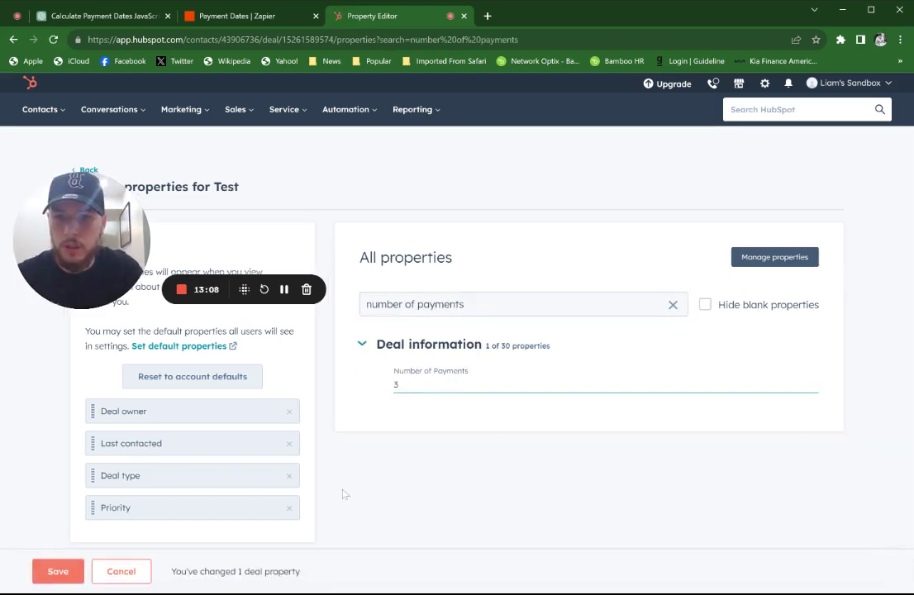
left_click(60, 571)
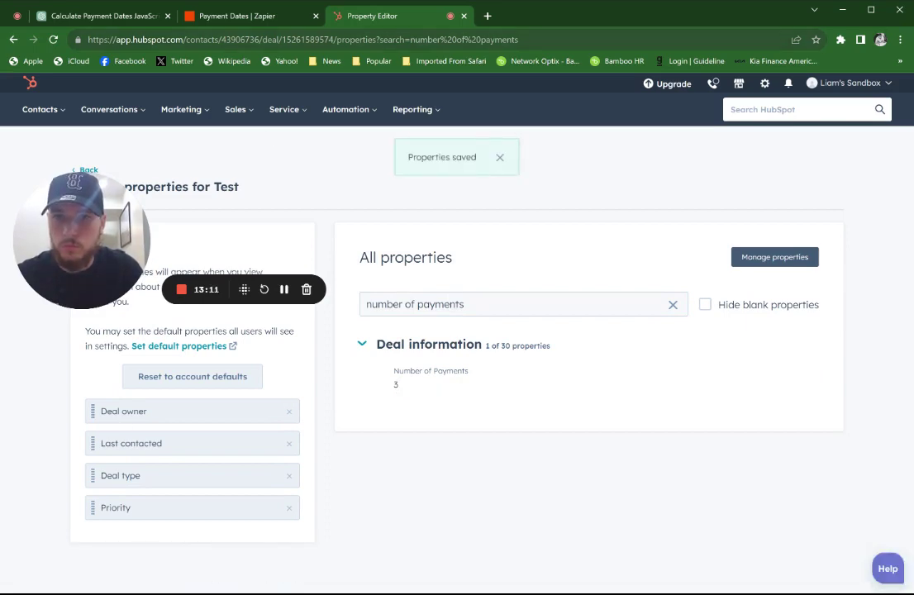
Step: Switch to Zapier, test the Updated Deal Stage in HubSpot trigger and continue with the Deal A record
left_click(260, 18)
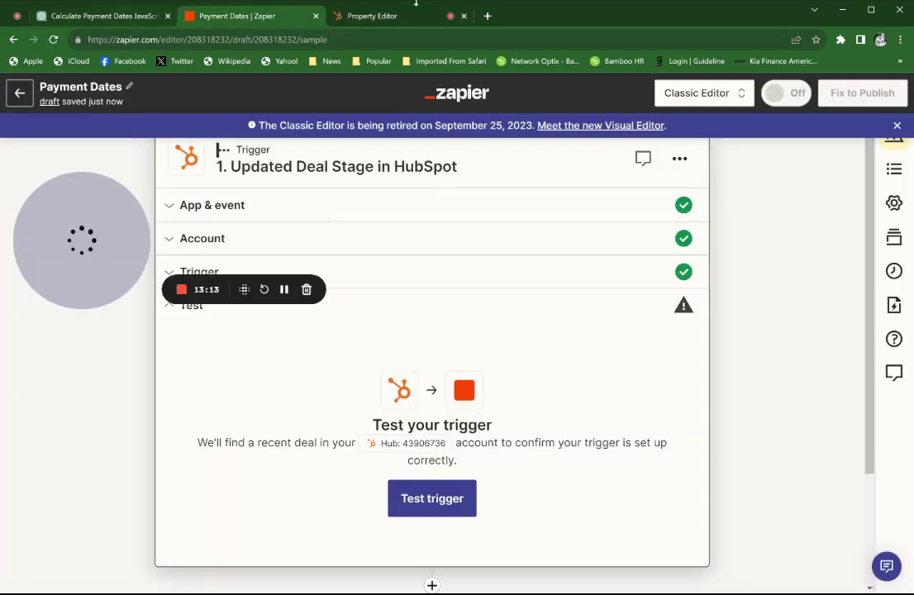
left_click(392, 21)
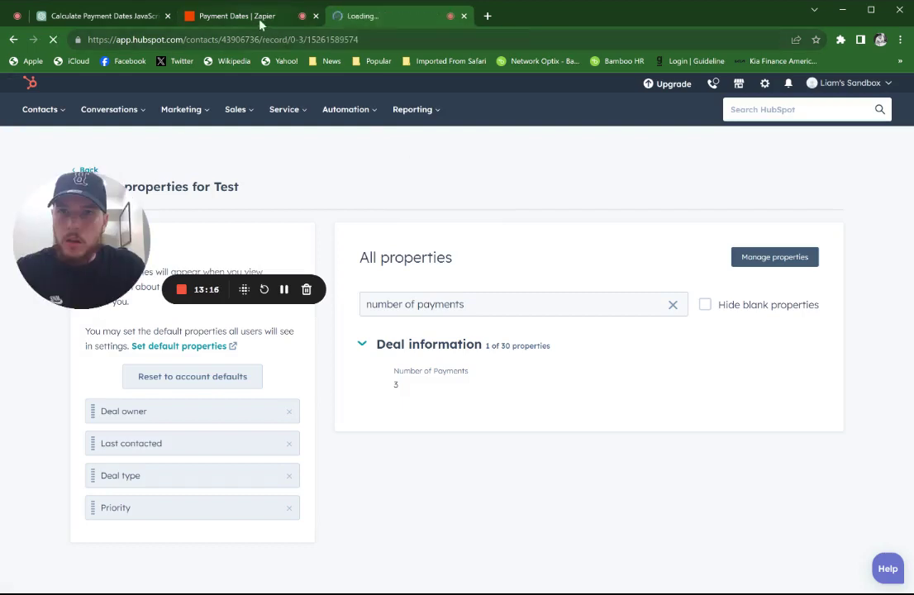
left_click(225, 18)
left_click(418, 496)
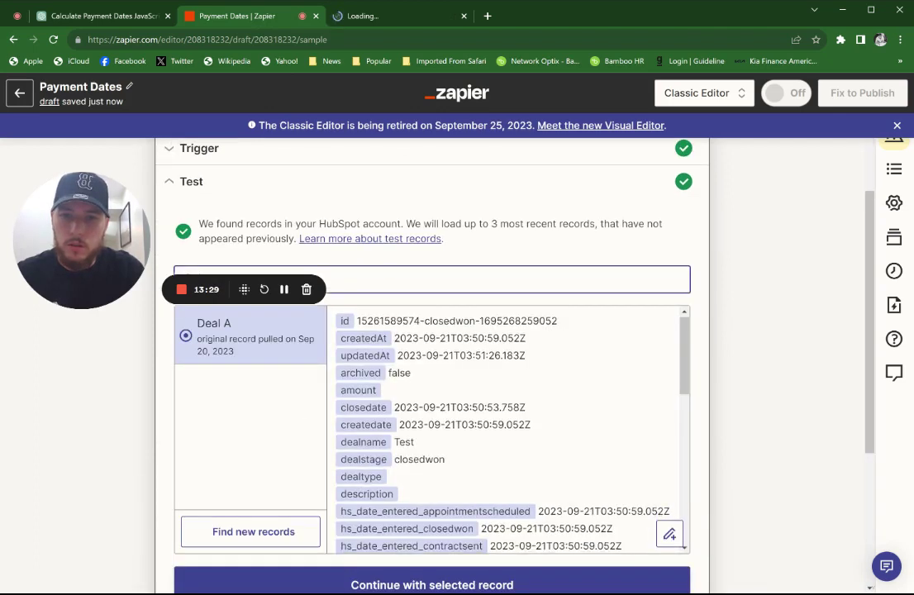
scroll(509, 425, "down", 2)
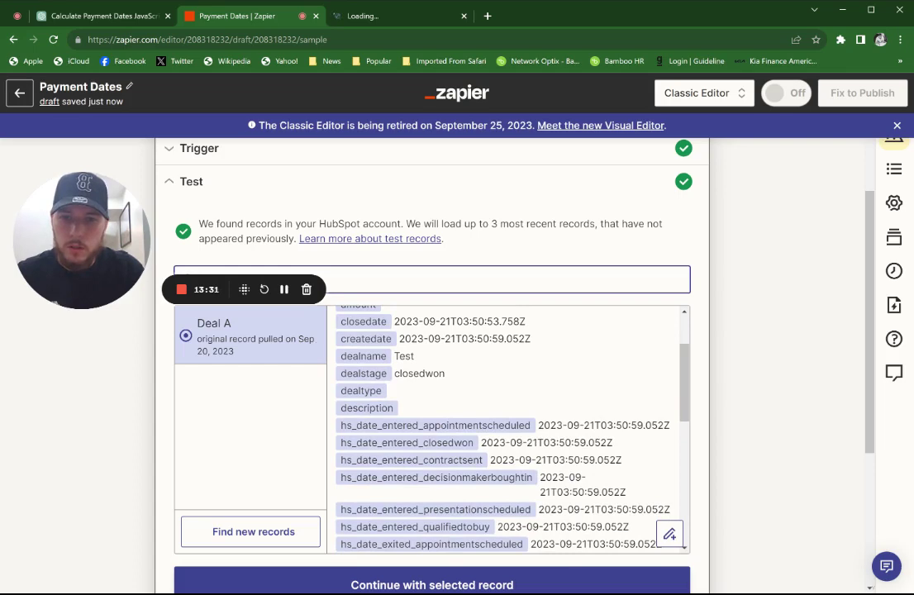
scroll(509, 430, "down", 3)
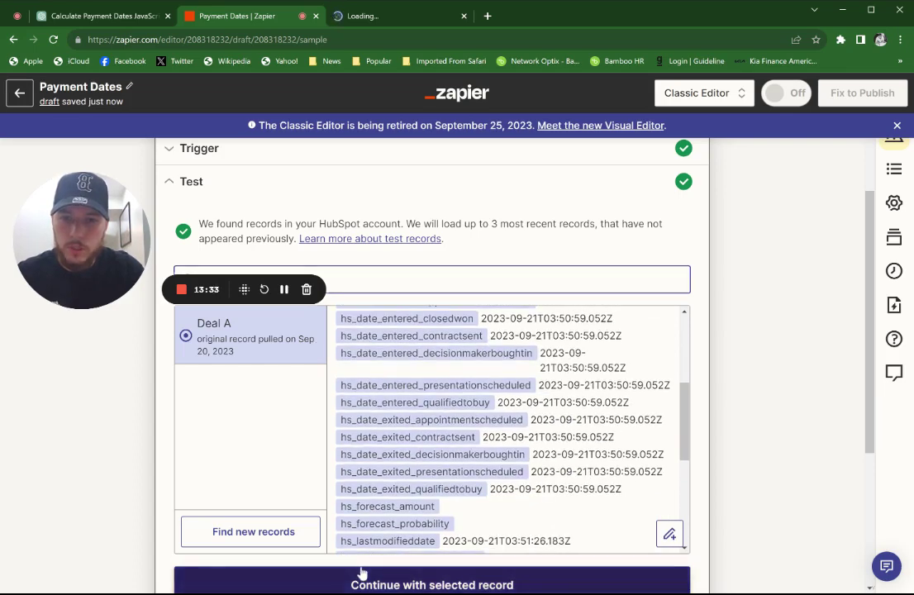
left_click(535, 579)
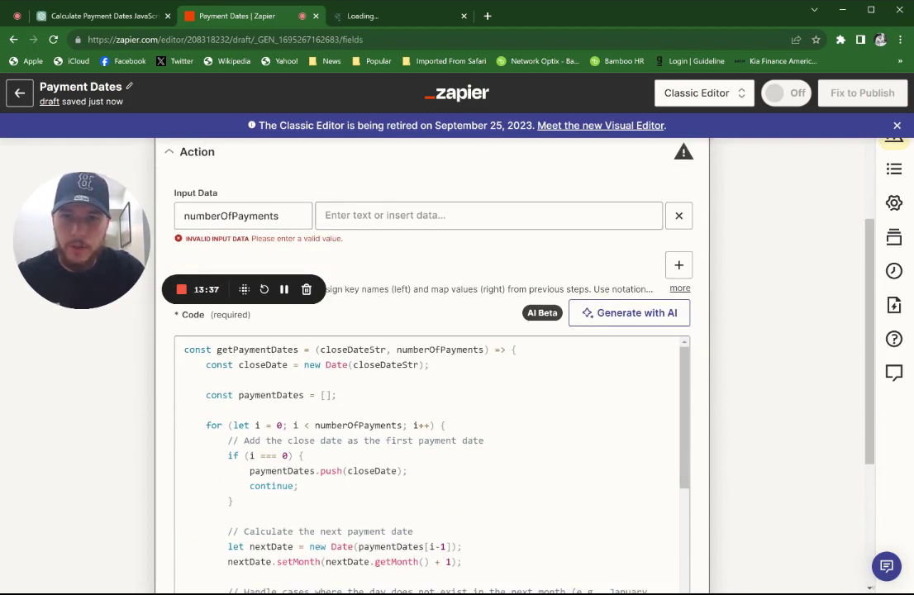
Step: Map the numberOfPayments input to the trigger's Number of Payments deal field, searching the available fields for payments
left_click(488, 215)
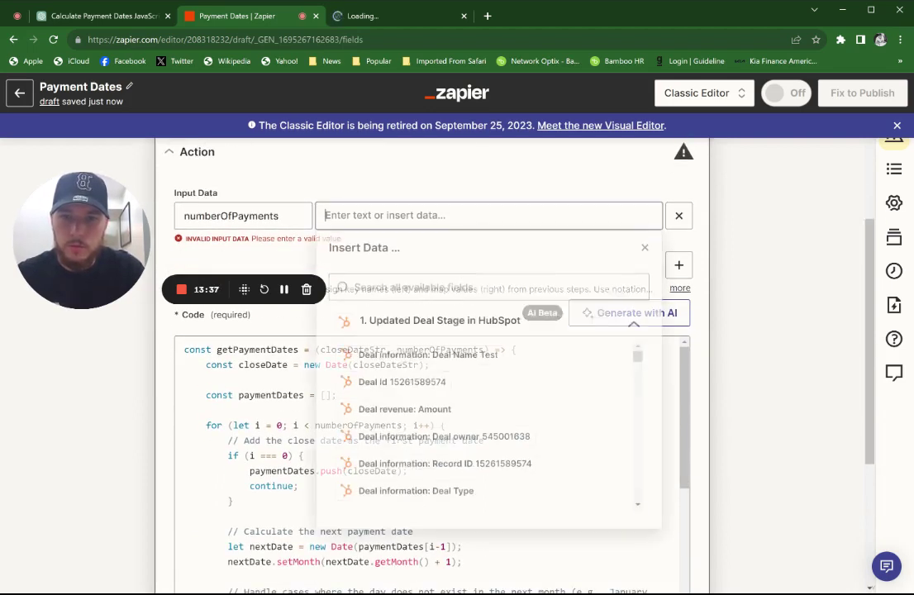
scroll(463, 379, "down", 5)
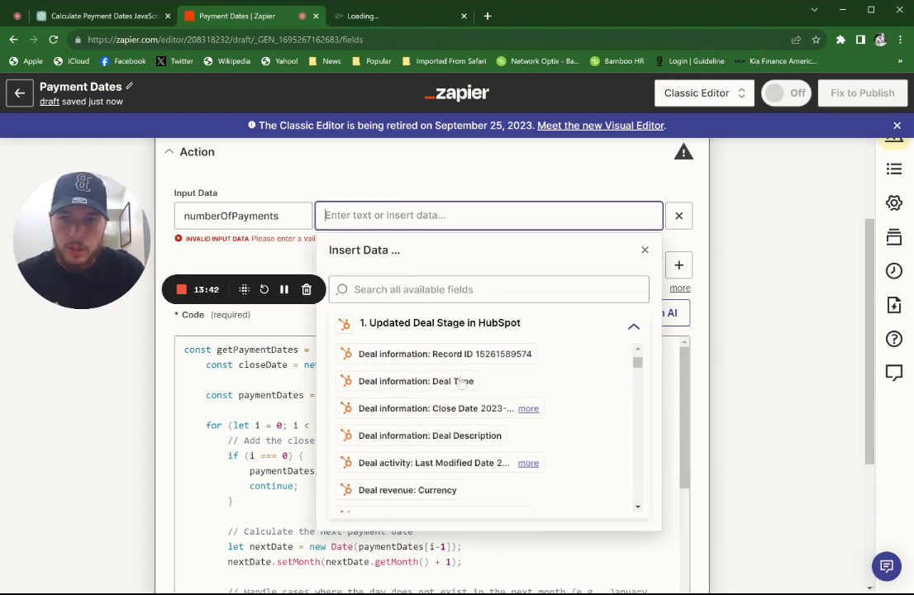
scroll(447, 434, "down", 5)
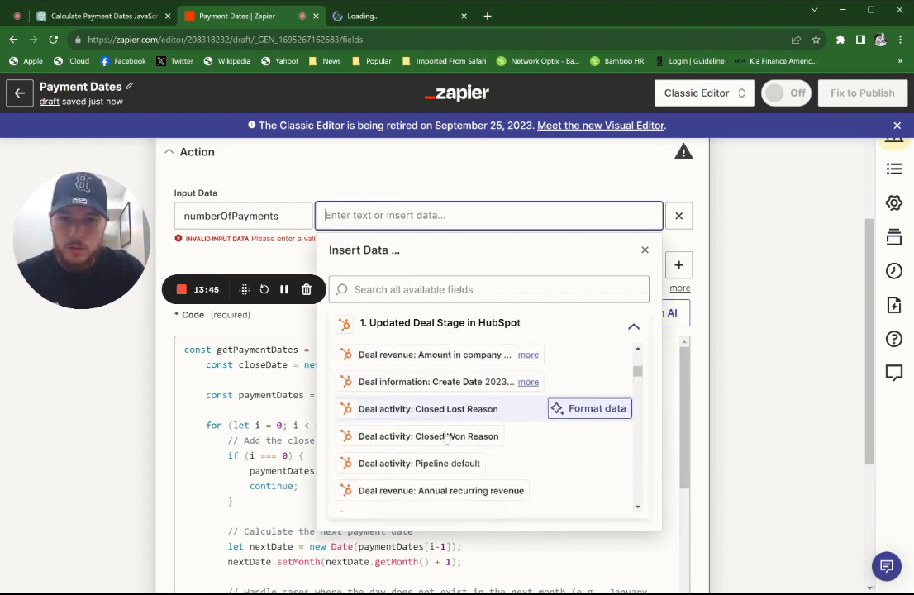
scroll(447, 438, "down", 4)
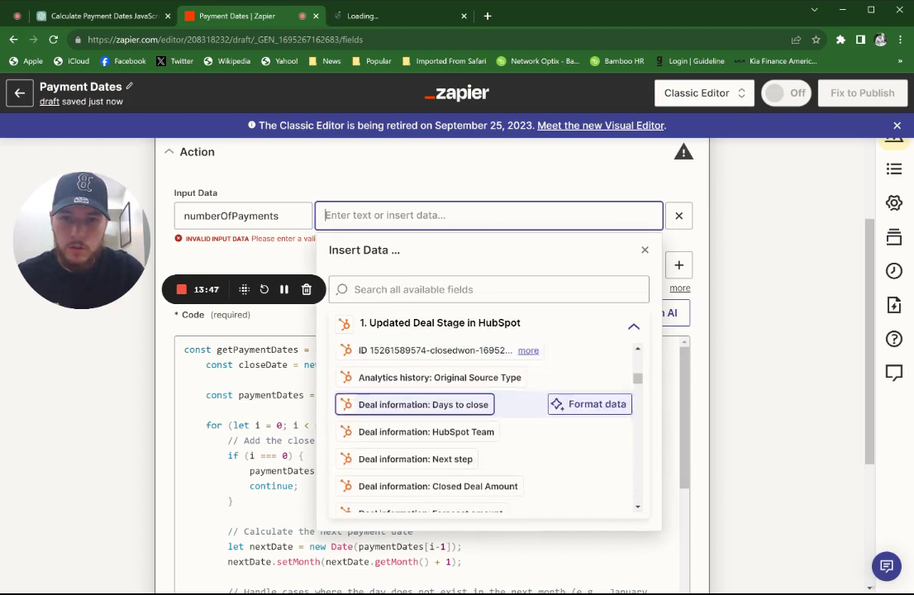
scroll(446, 419, "down", 5)
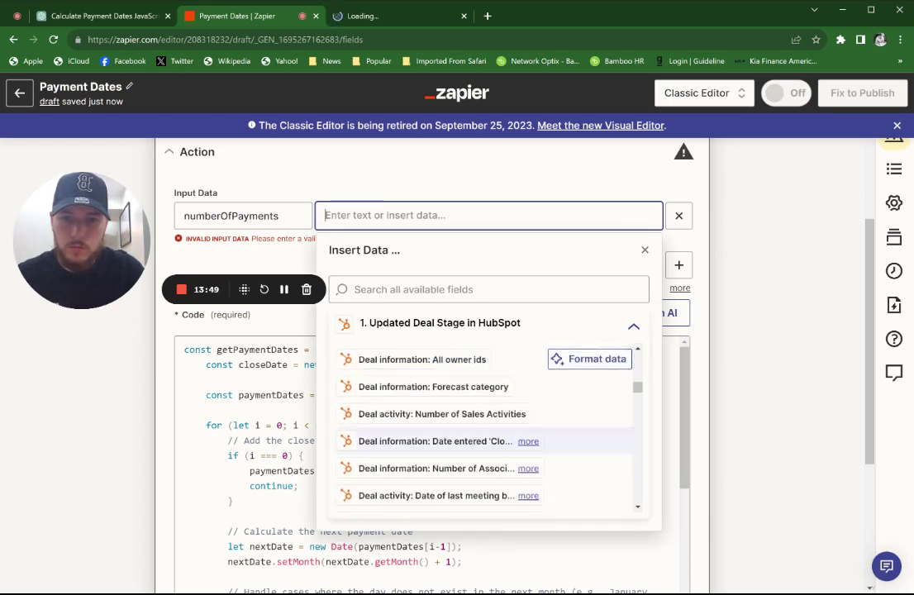
scroll(503, 338, "down", 1)
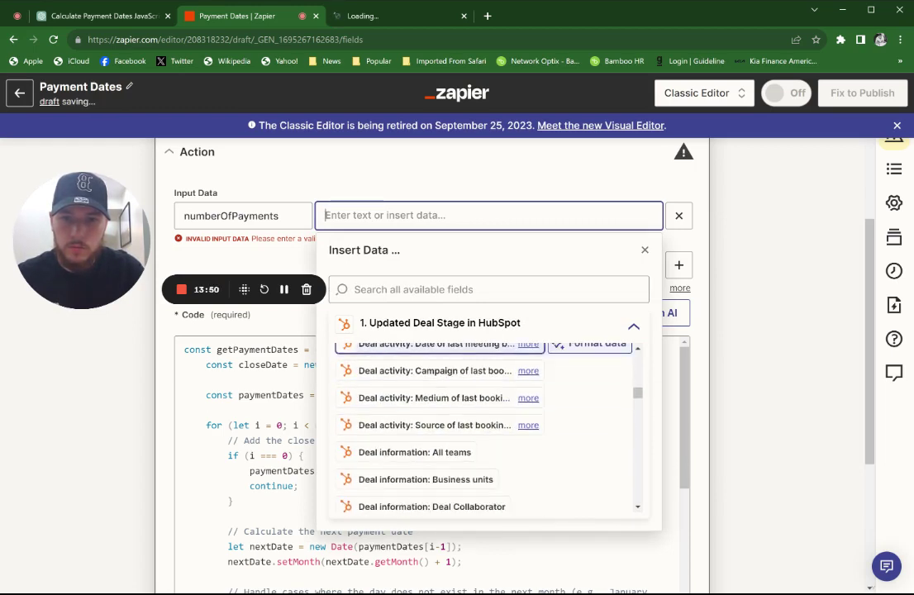
scroll(504, 337, "down", 3)
left_click(496, 289)
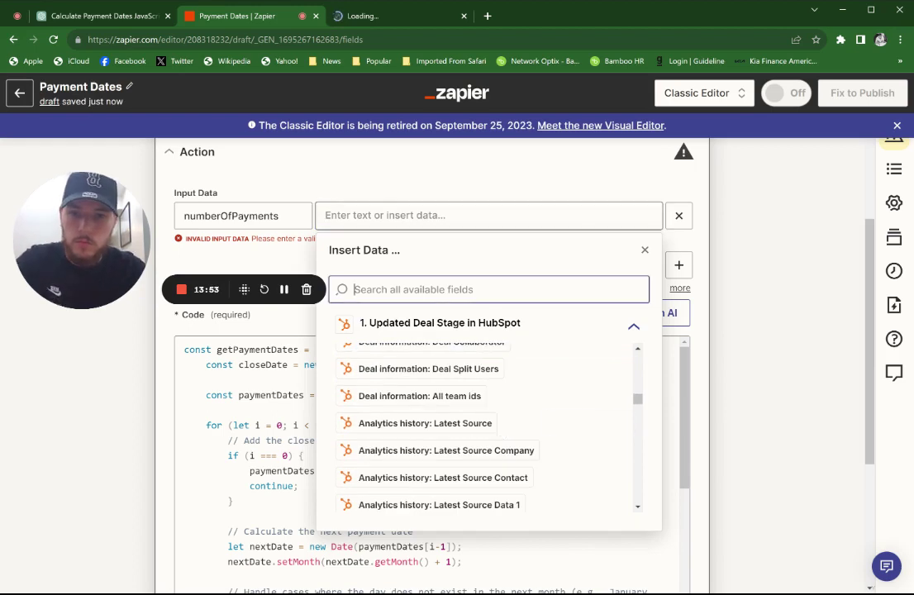
type("payments")
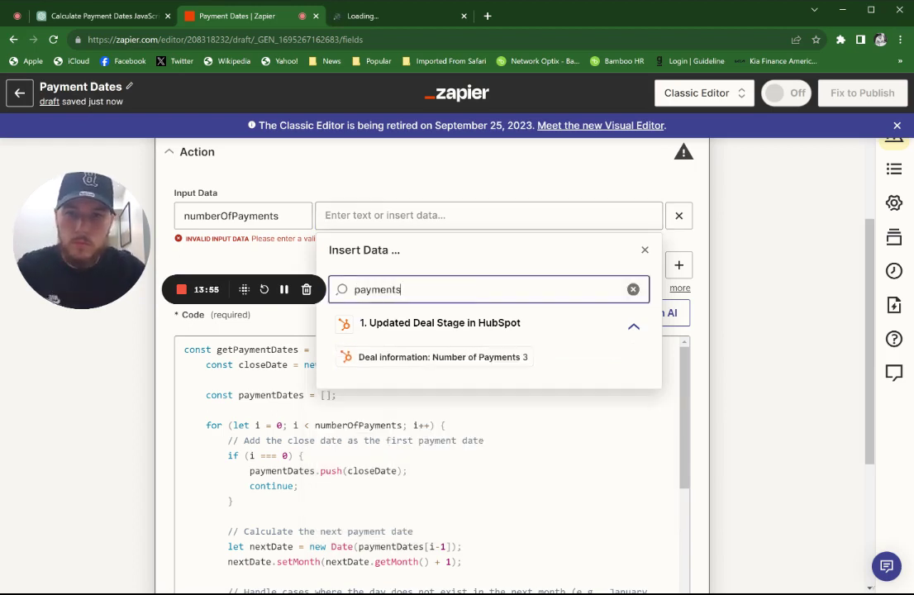
left_click(477, 357)
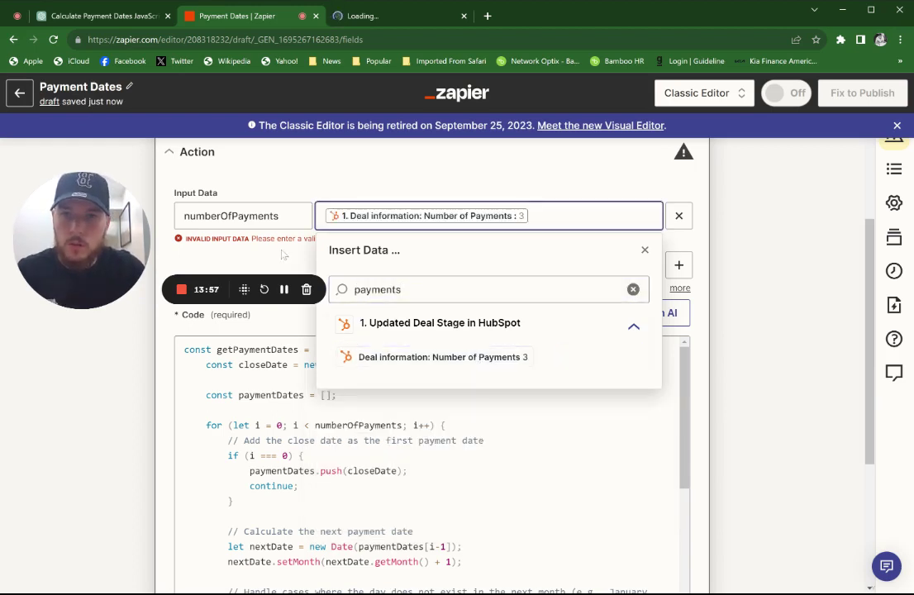
Step: Add a second input data item with the key closeDate
left_click(680, 249)
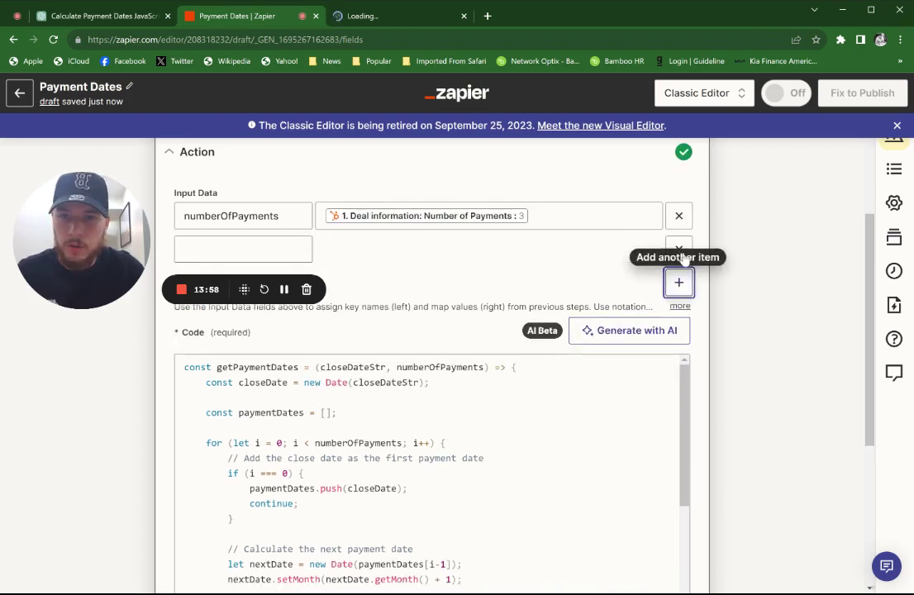
left_click(259, 254)
type("closeD")
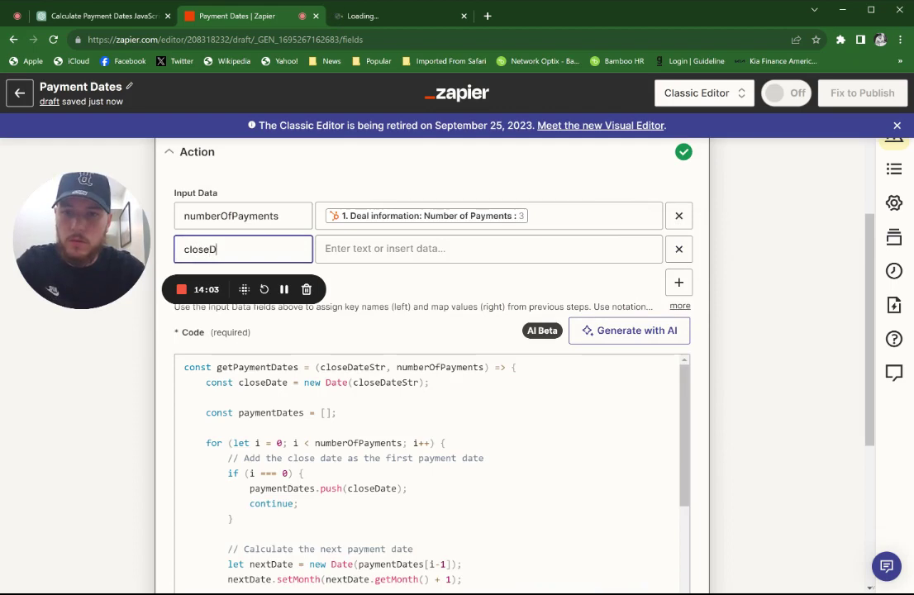
type("ate")
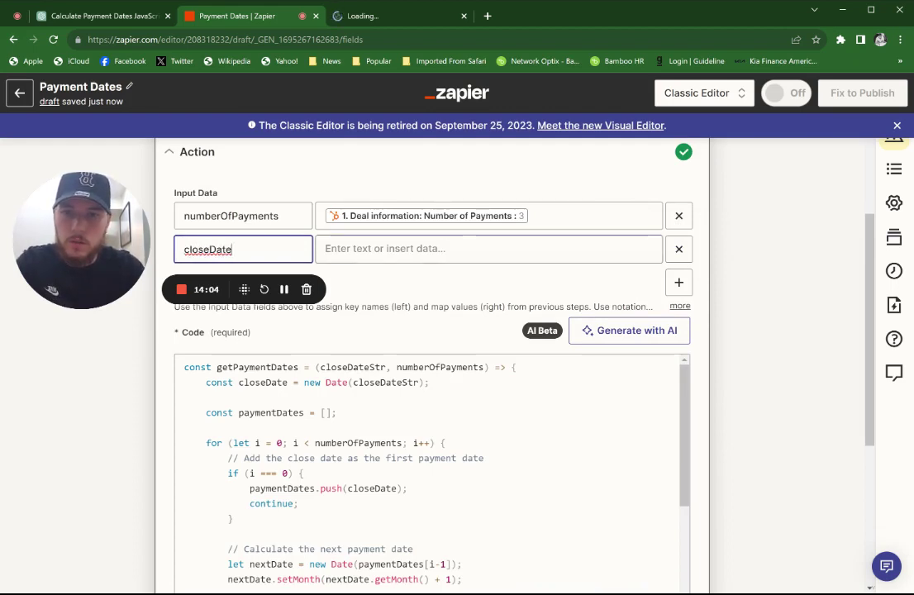
key("Tab")
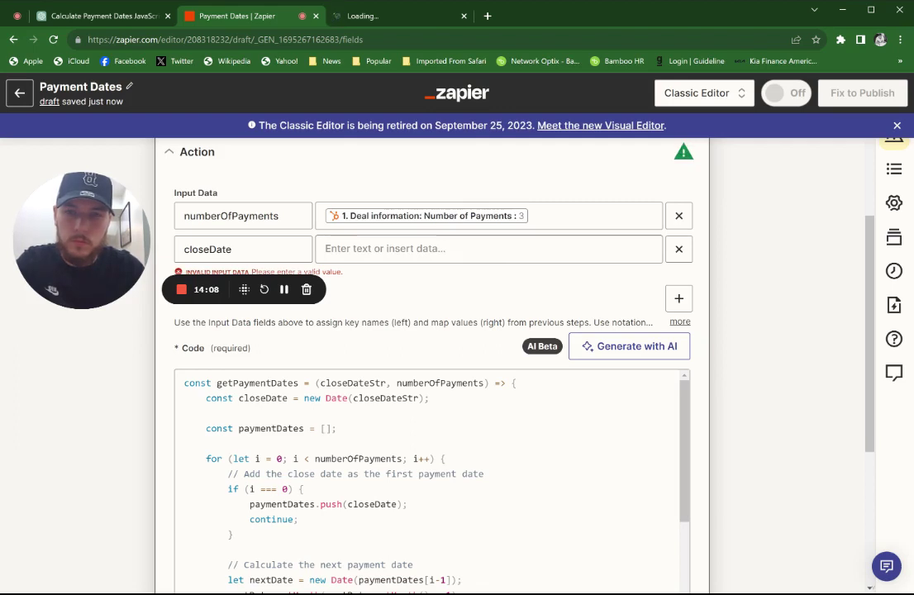
Step: Map the closeDate input to the trigger's Close Date deal field, searching the available fields for close date
left_click(423, 250)
left_click(424, 323)
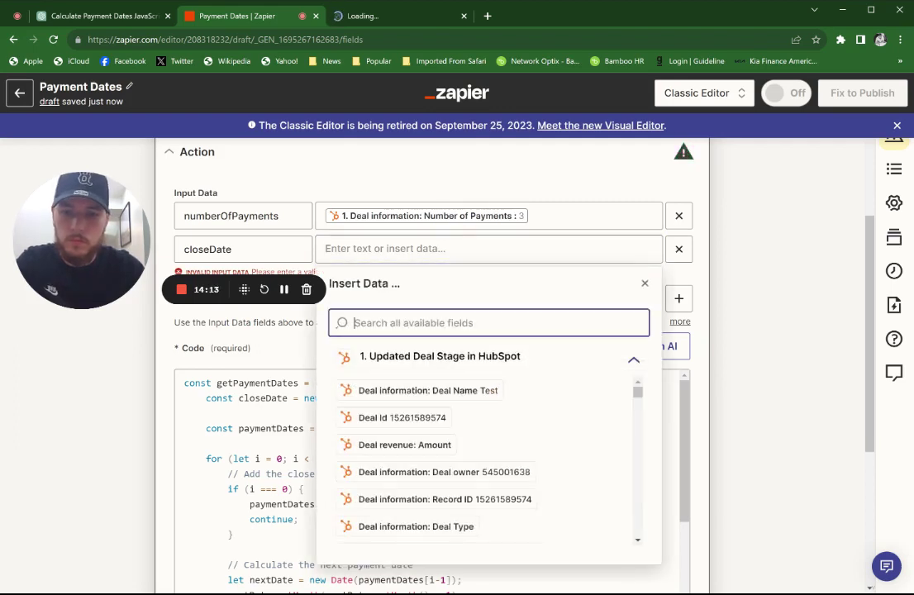
type("close date")
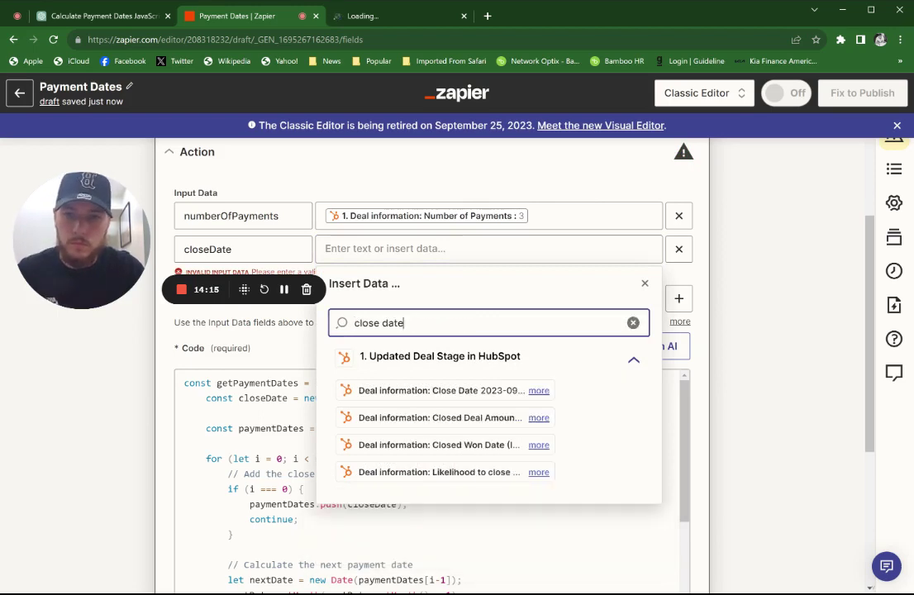
left_click(419, 395)
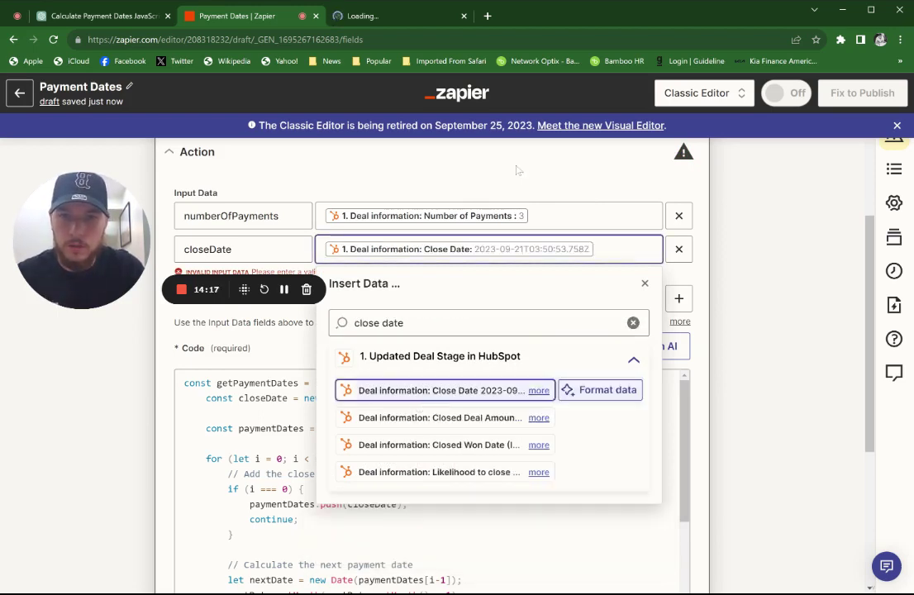
left_click(749, 389)
Step: Review the pasted JavaScript code beneath the mapped inputs and continue from the code step's Action setup
scroll(530, 372, "down", 7)
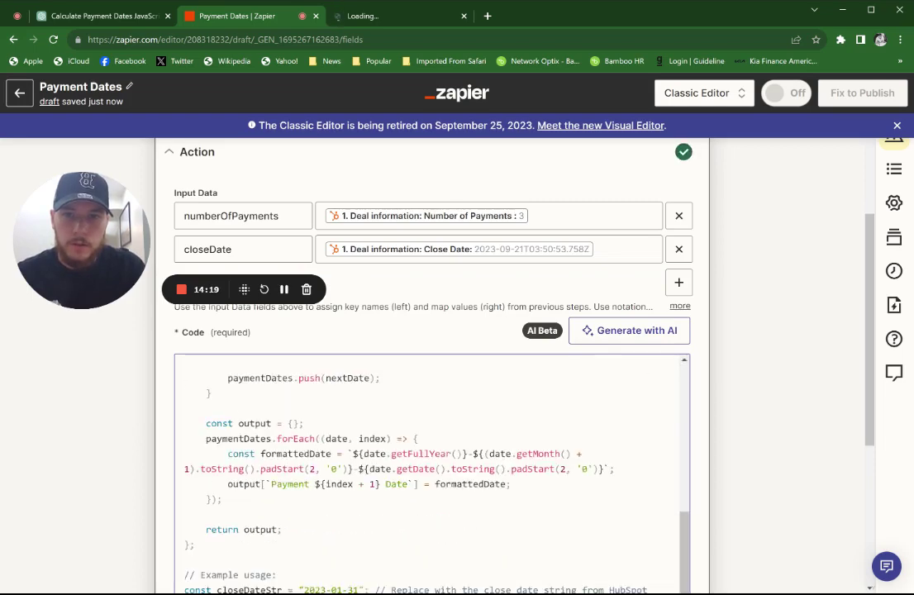
scroll(529, 364, "up", 1)
scroll(557, 280, "up", 10)
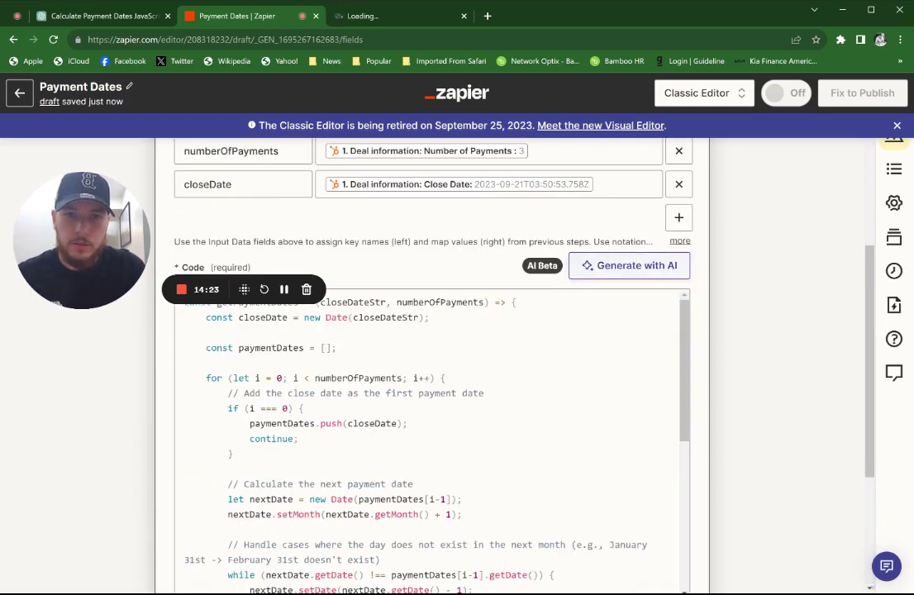
scroll(620, 286, "down", 8)
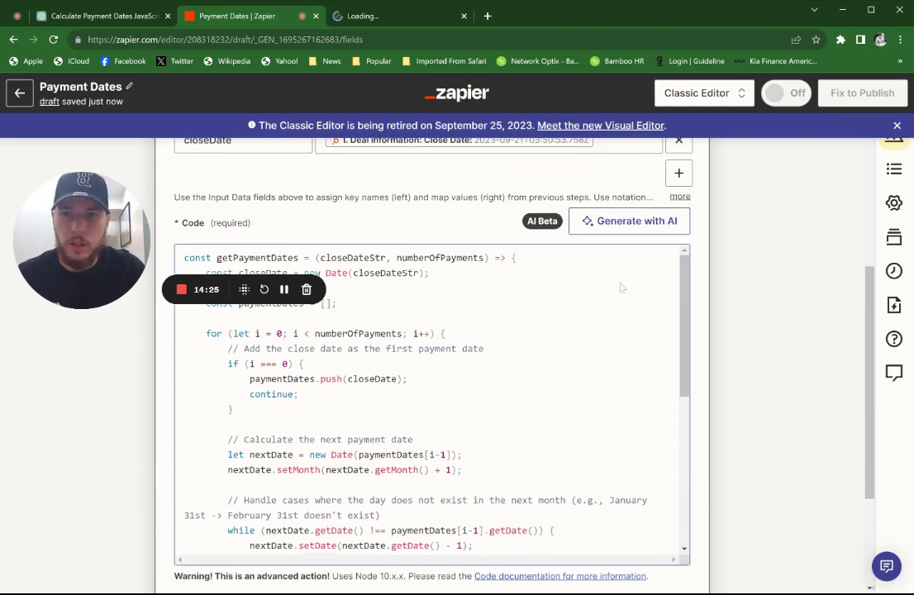
scroll(430, 373, "down", 2)
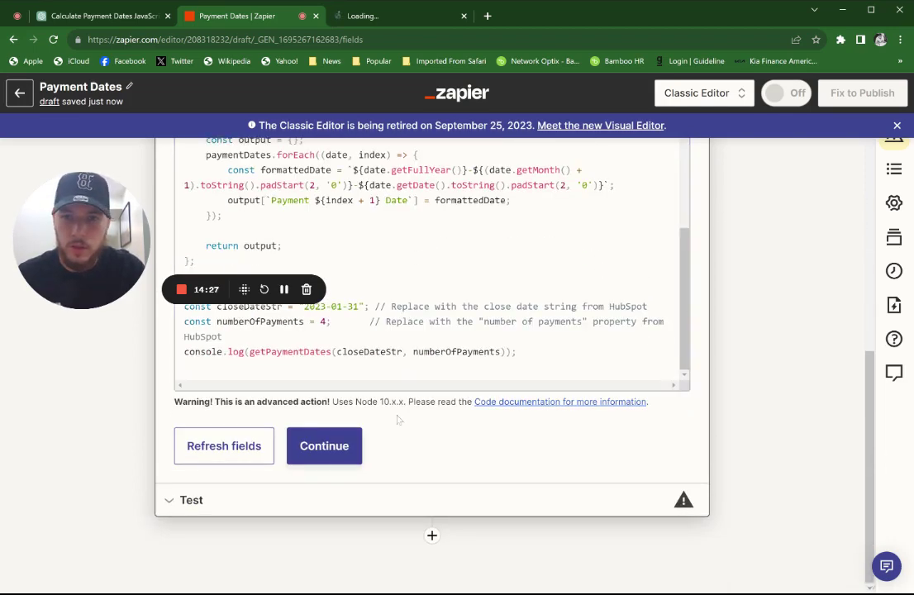
left_click(346, 445)
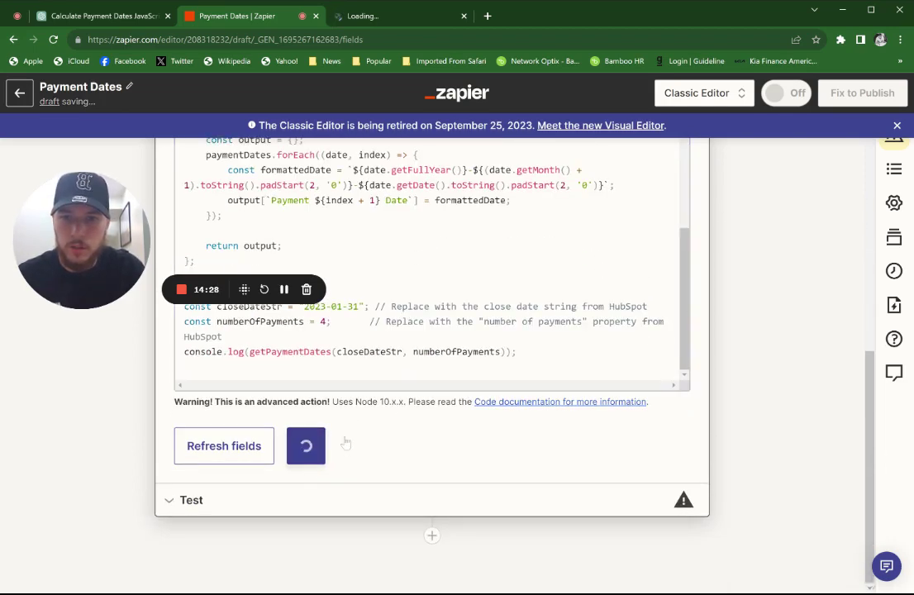
Step: Add a third action step below the JavaScript step and choose HubSpot as its app
left_click(432, 535)
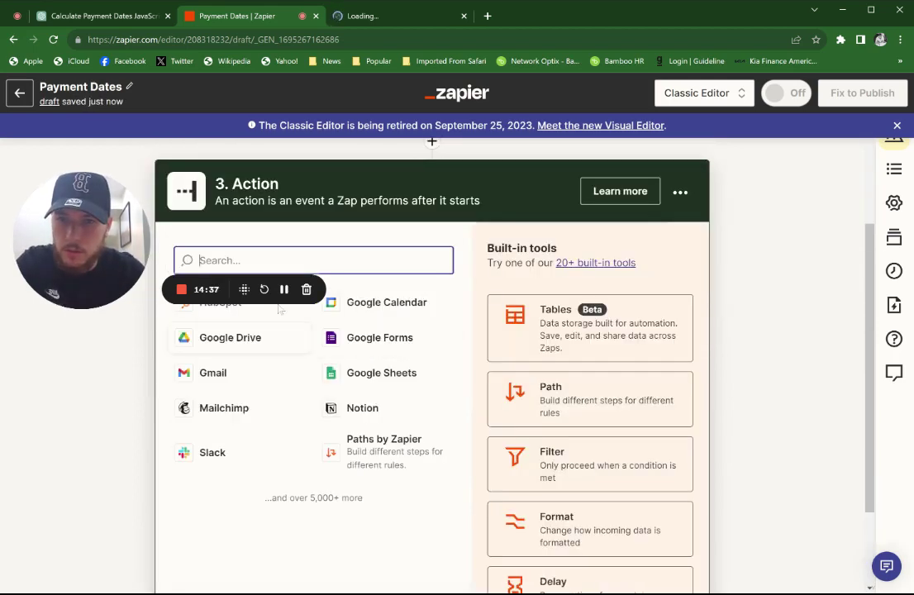
left_click_drag(83, 265, 89, 415)
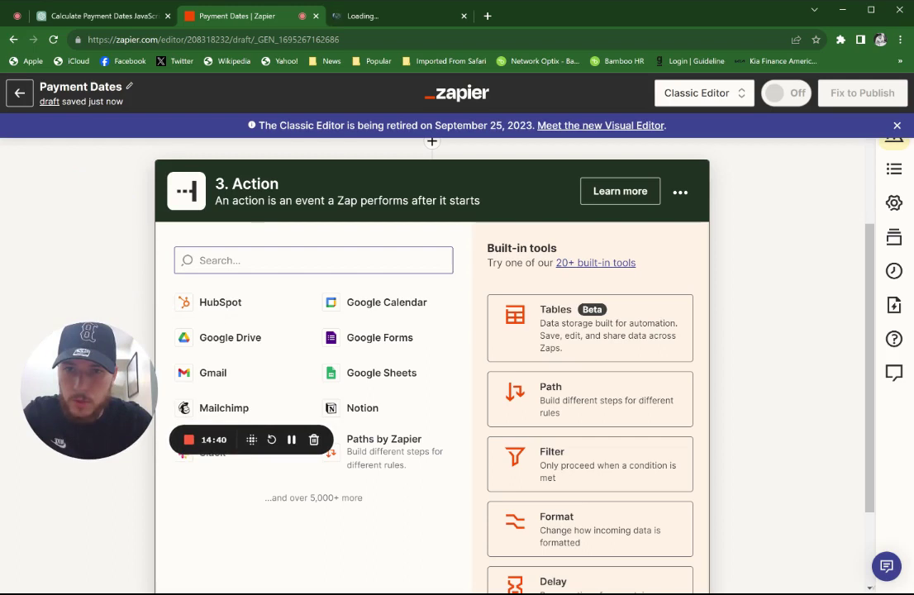
left_click(216, 302)
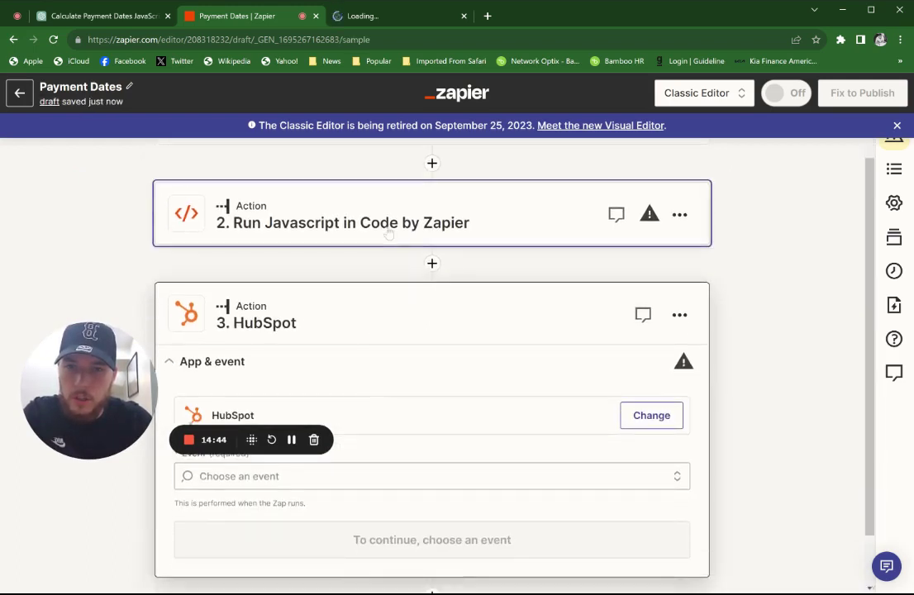
Step: Reopen the Run Javascript in Code by Zapier step and test it
left_click(388, 225)
scroll(344, 315, "down", 2)
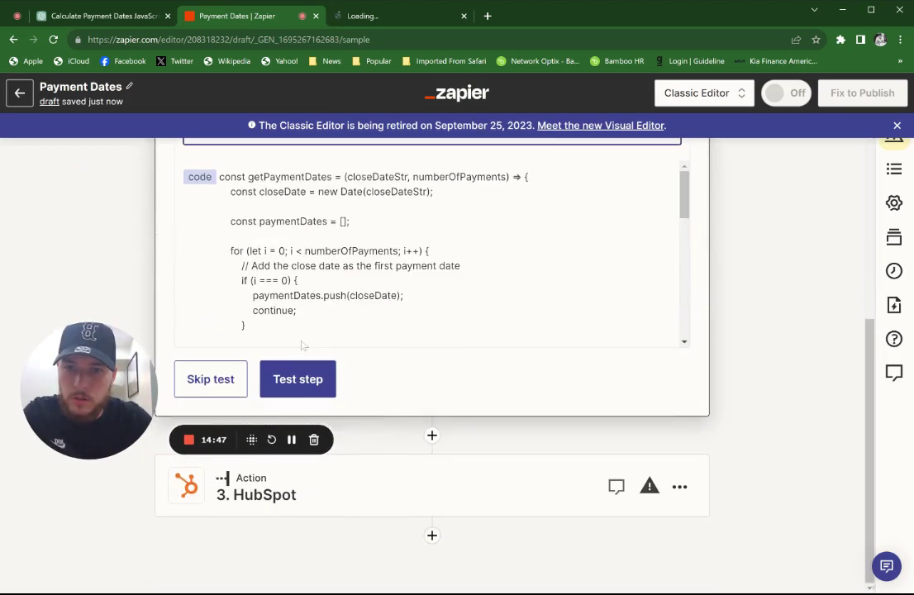
left_click(289, 385)
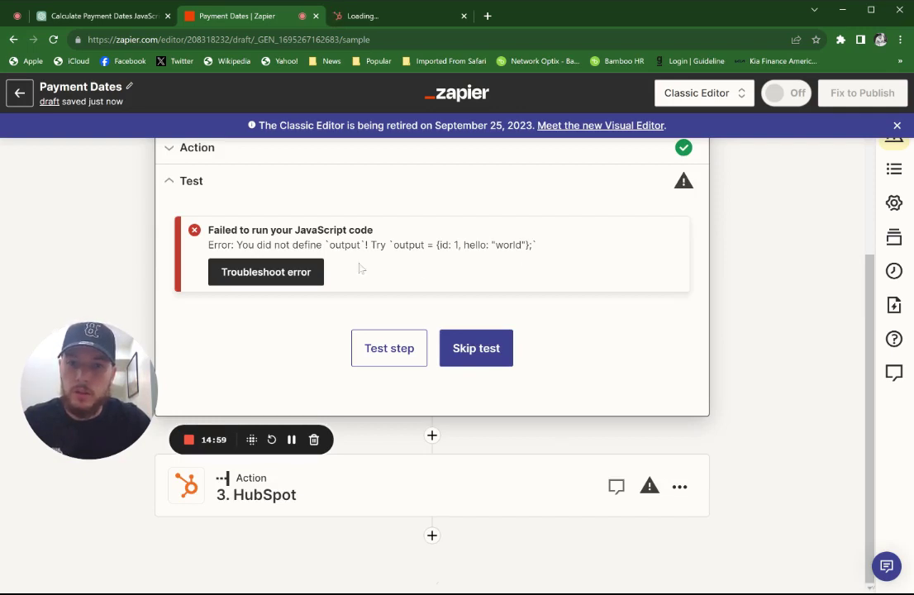
Step: Check the troubleshooting help for the JavaScript step's error and copy the full error message from the test
left_click(304, 271)
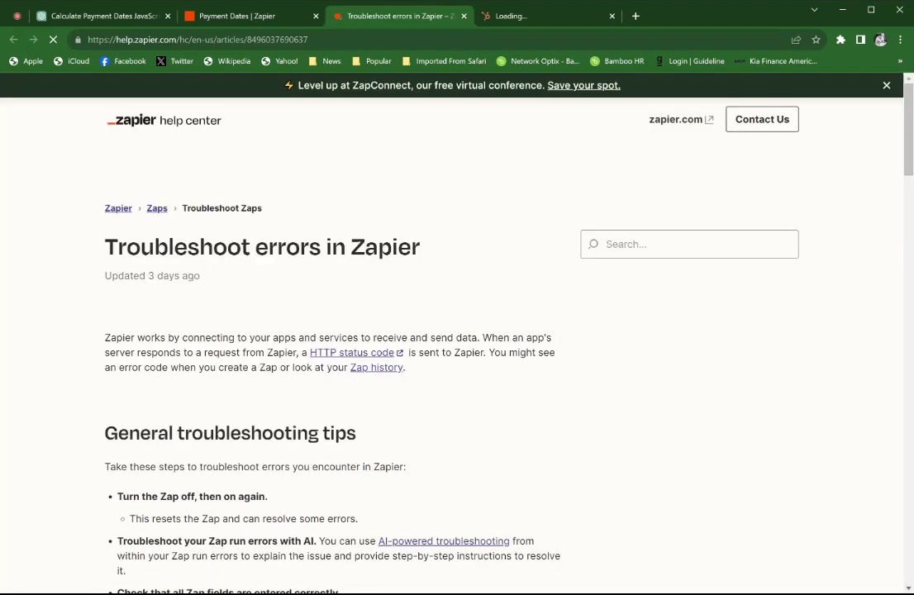
left_click(242, 16)
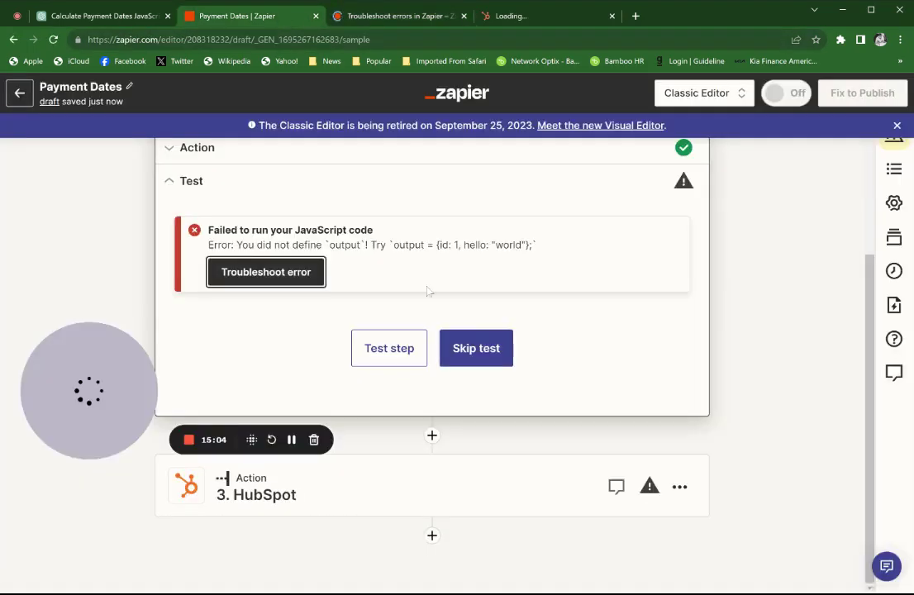
left_click_drag(570, 257, 201, 255)
key("ctrl+c")
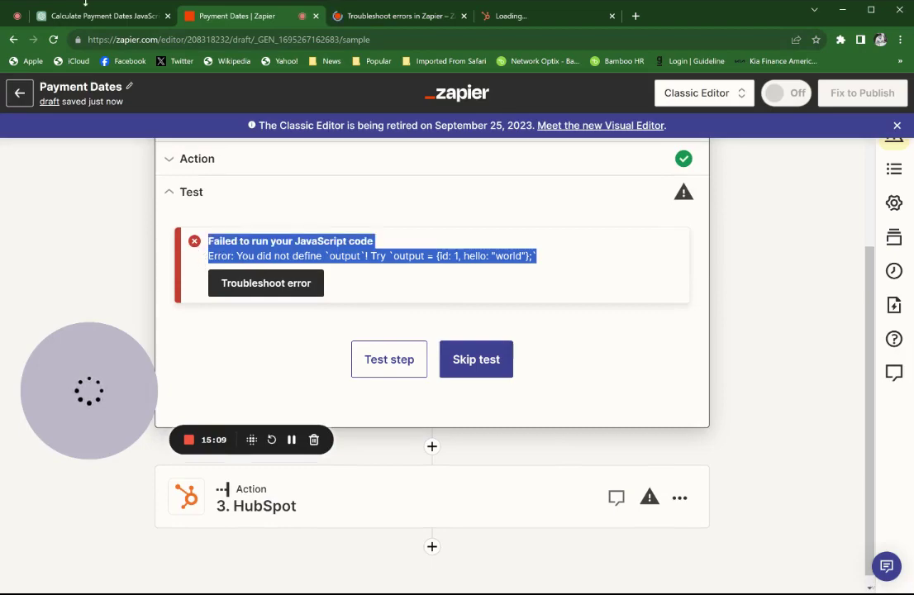
Step: Switch to ChatGPT and draft "I ran the original code that you provided an it returned this error:" followed by the copied error message
left_click(73, 12)
scroll(310, 343, "down", 10)
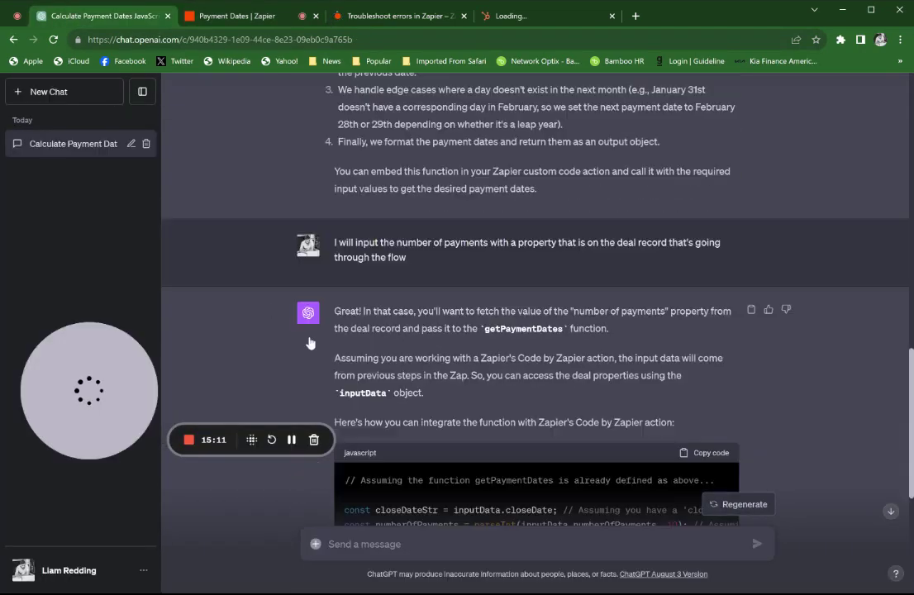
scroll(310, 343, "down", 1)
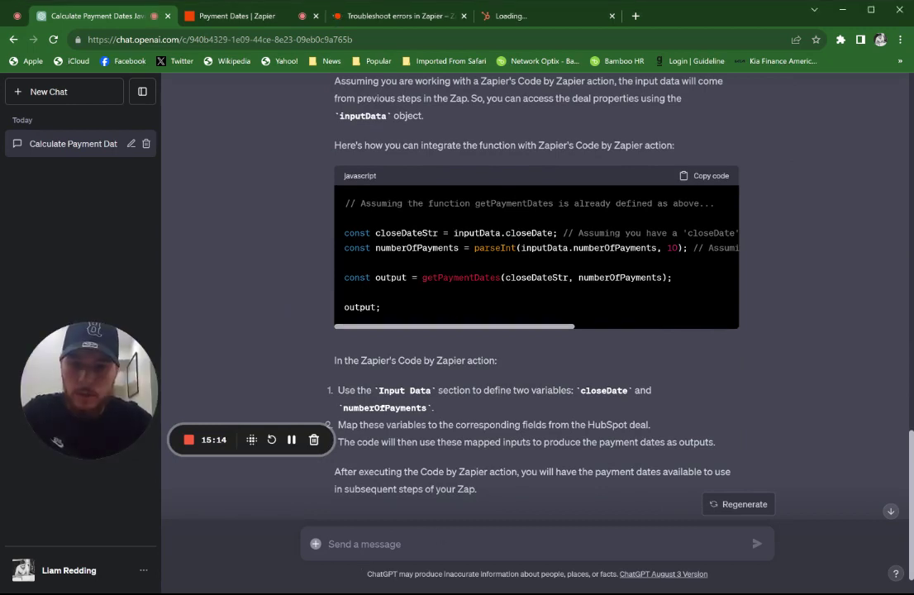
type("I ran the original c")
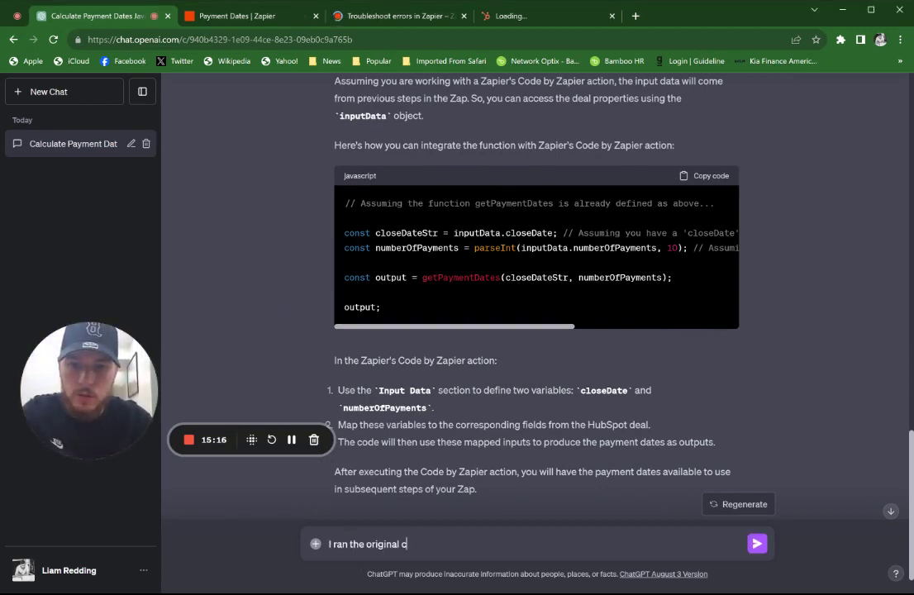
type("ode tha t yo")
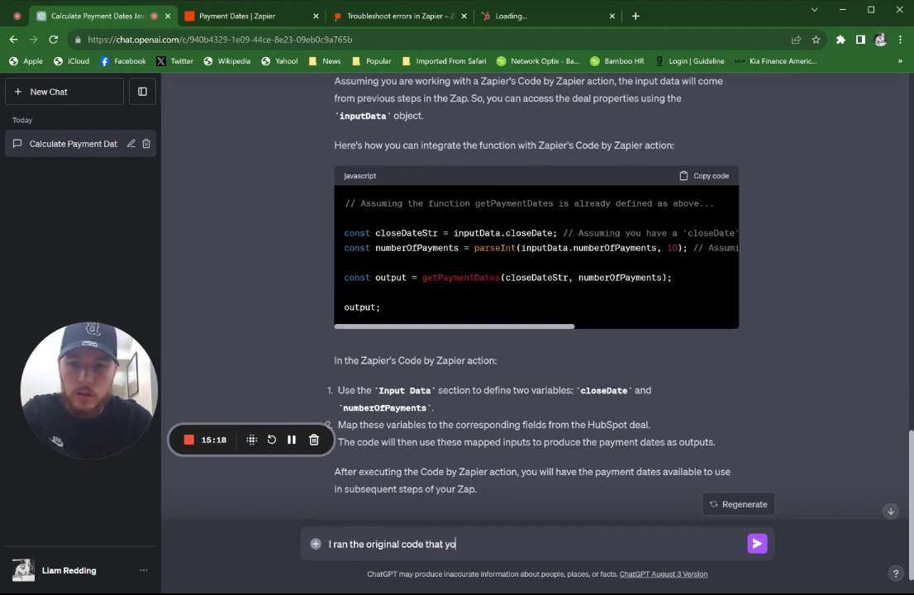
type("u provided an it")
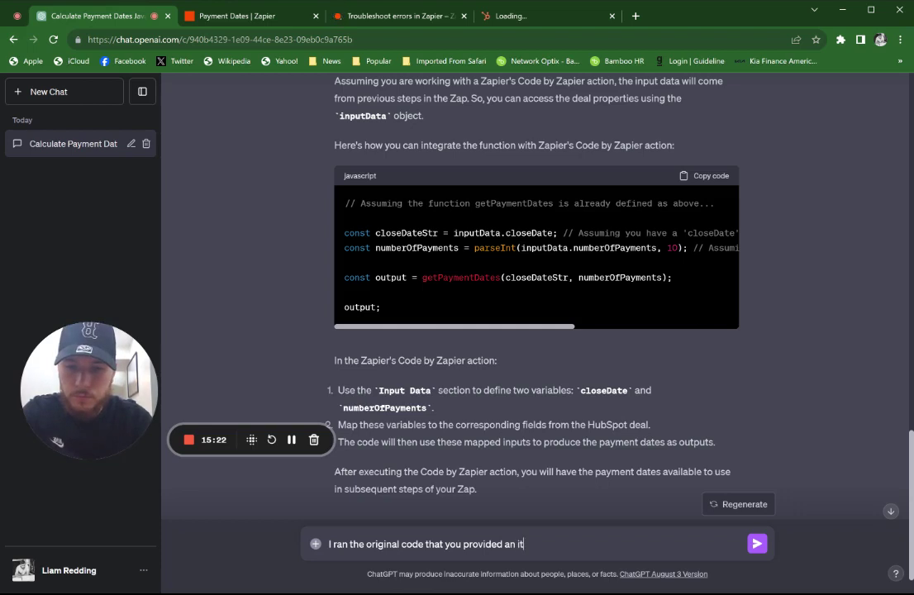
type(" returned t")
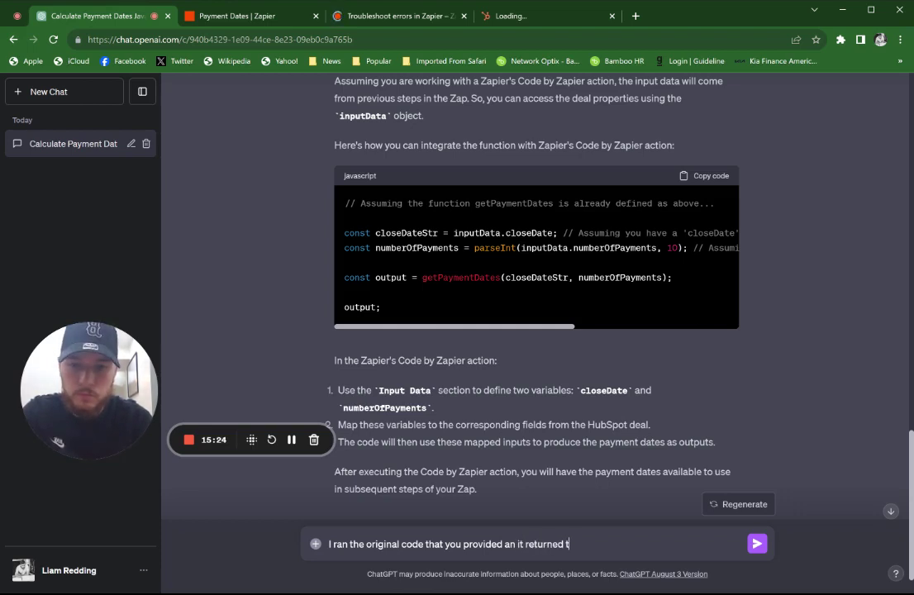
type("his error:")
key("shift+Return")
key("shift+Return")
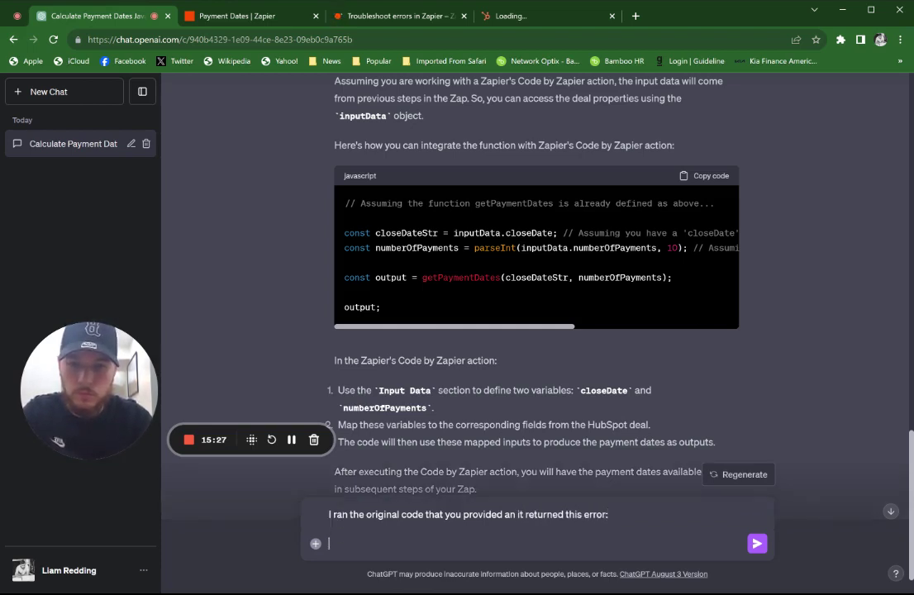
key("ctrl+v")
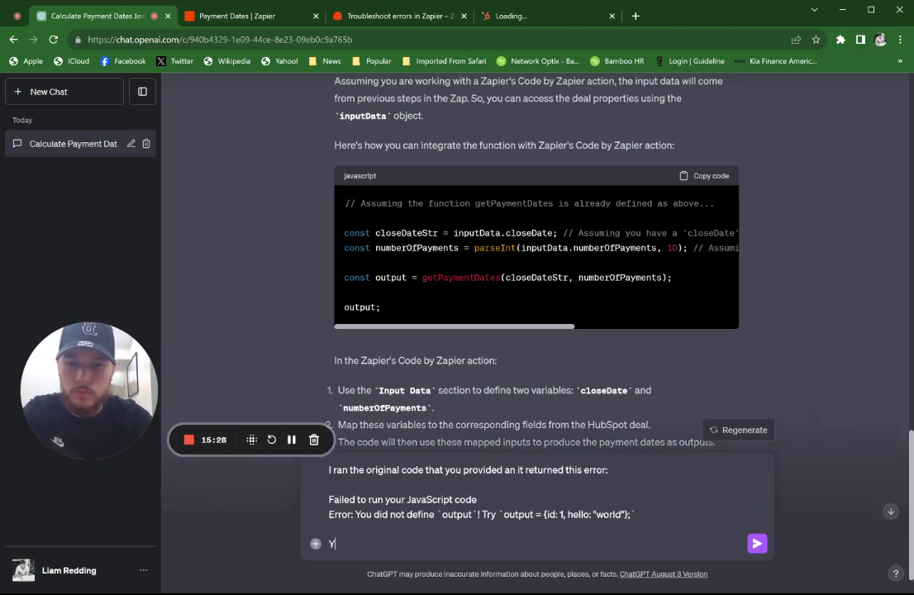
Step: Add "I've run into this before. You need to explicitly define the exact output as provided in the example in the code." and send the message
type("I've run into this before. You need to explicity de")
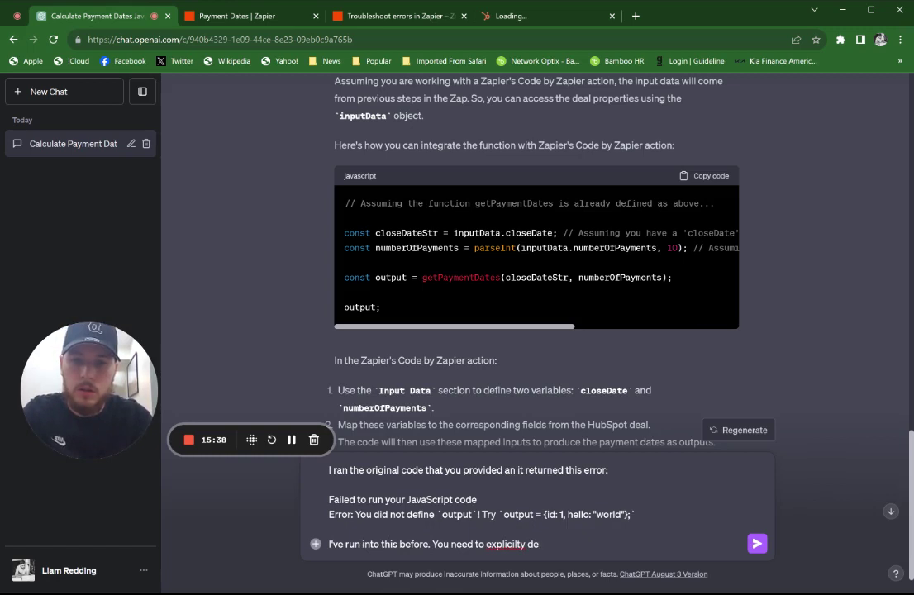
type("gin")
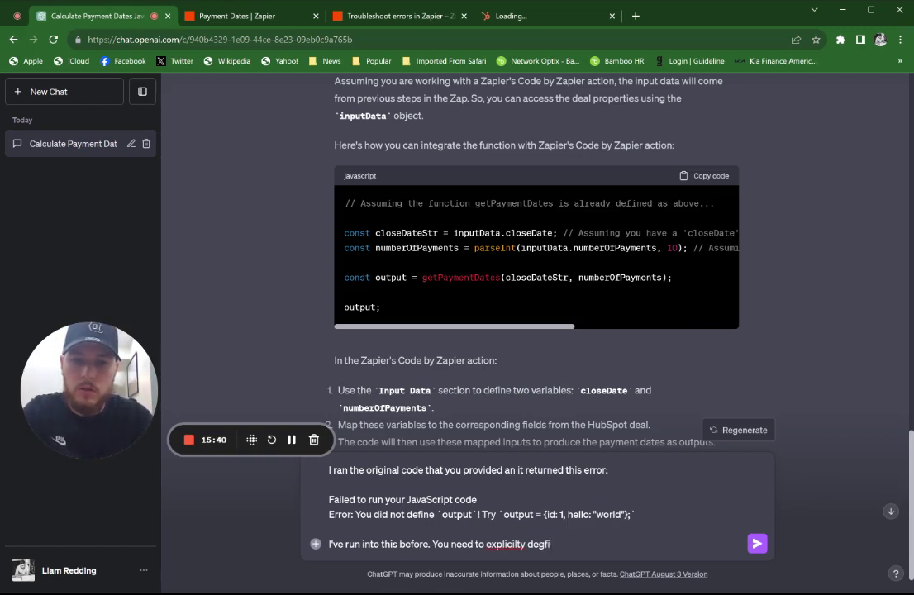
type("ne the exact output")
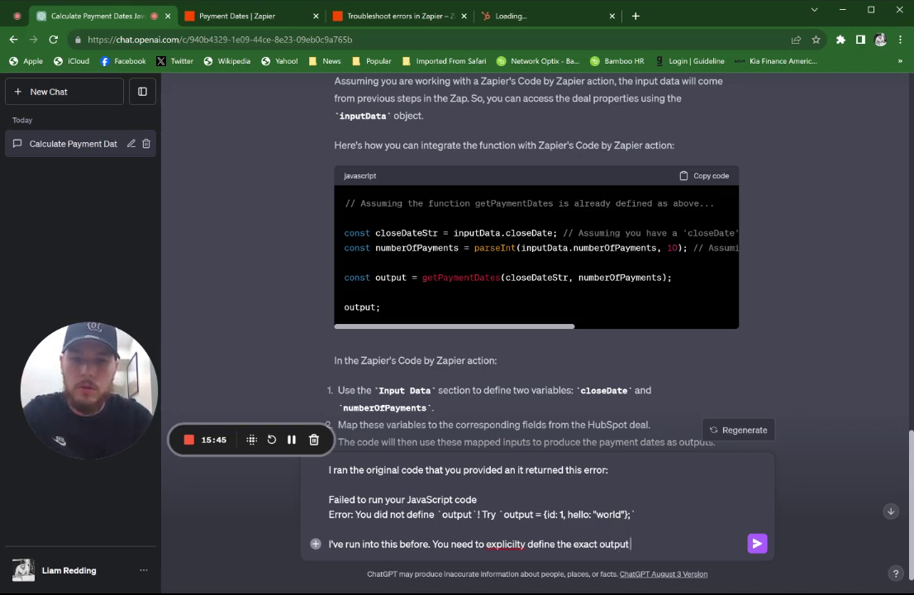
type(" as provided in")
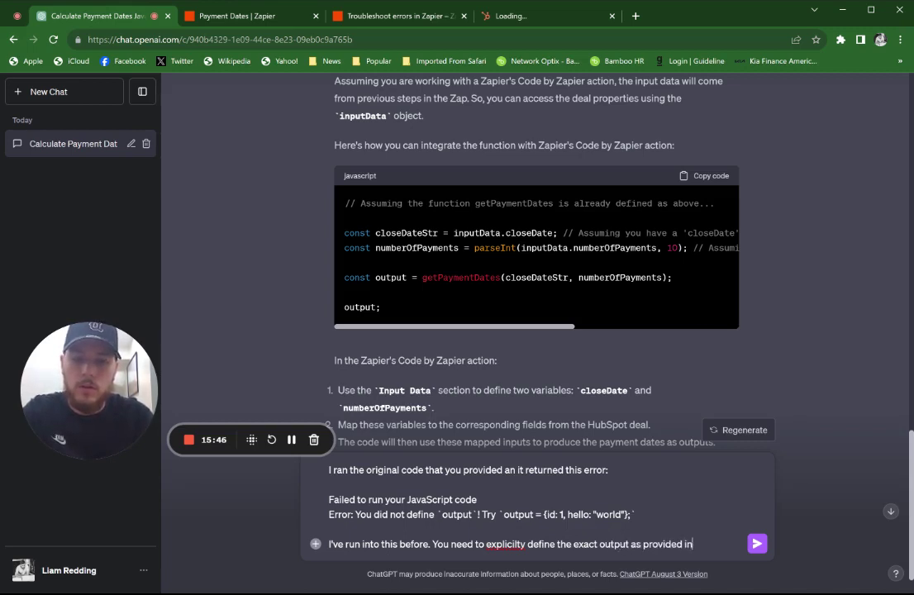
type(" the example in the code.")
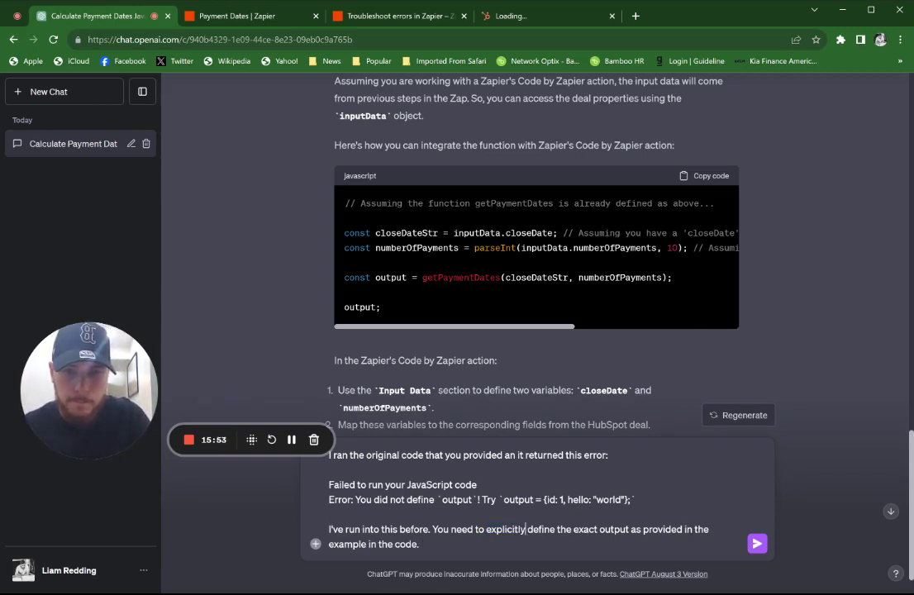
key("Return")
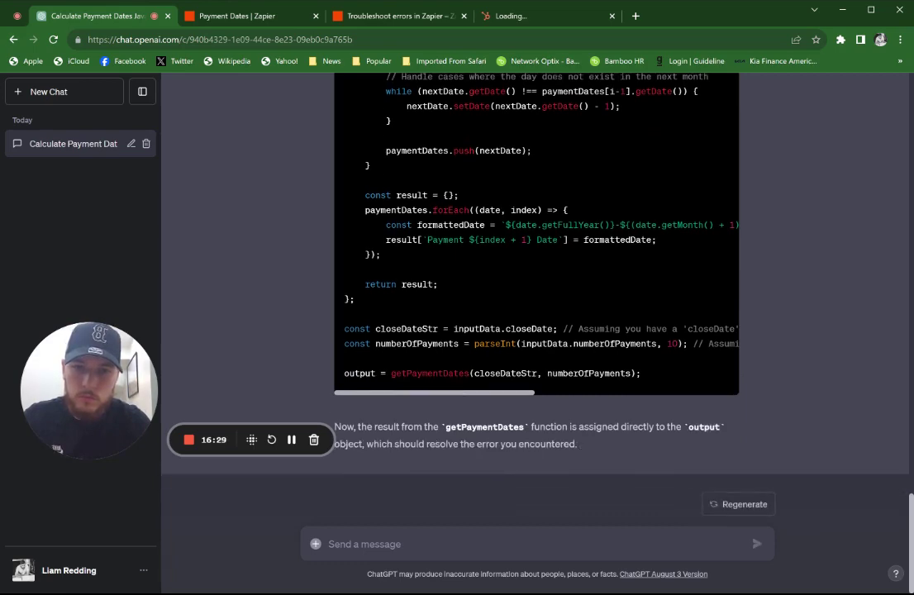
Step: Examine ChatGPT's corrected JavaScript and compare its output definition and input handling with the original code
scroll(535, 287, "up", 4)
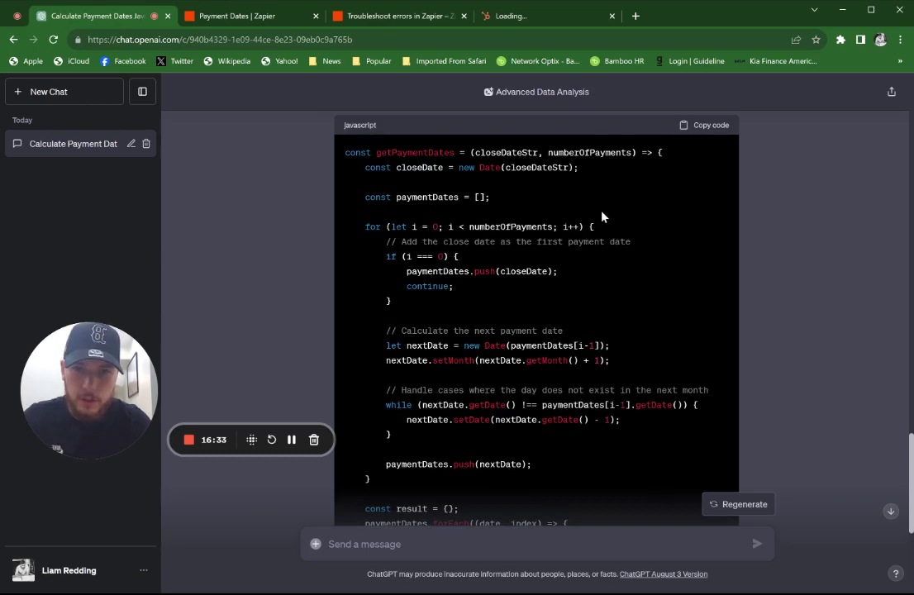
scroll(602, 216, "down", 3)
scroll(602, 217, "up", 1)
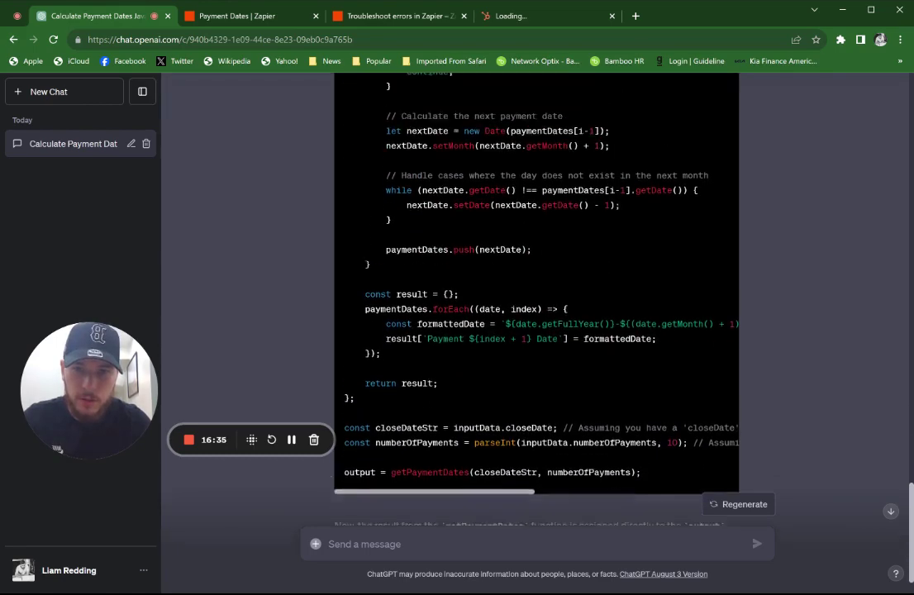
scroll(536, 290, "up", 1)
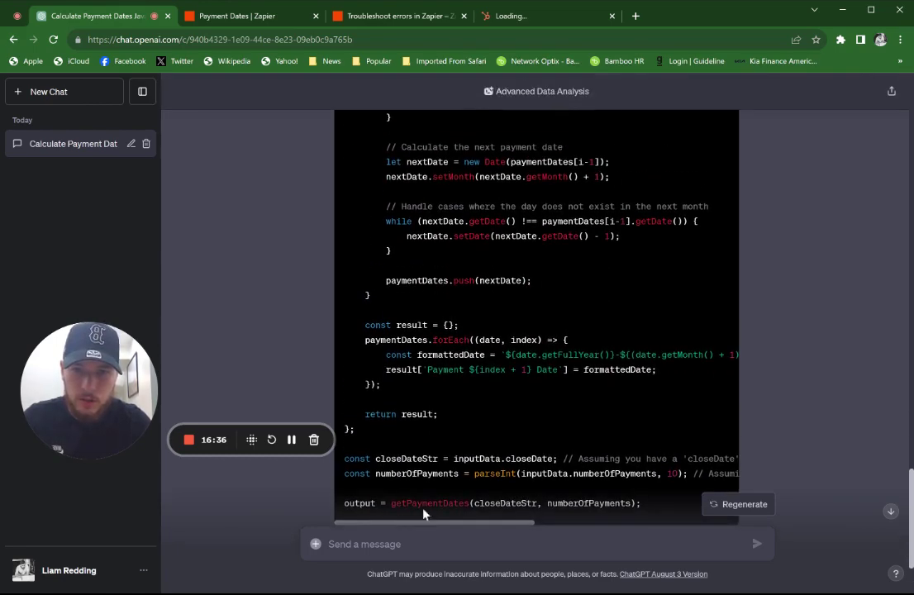
scroll(458, 487, "up", 15)
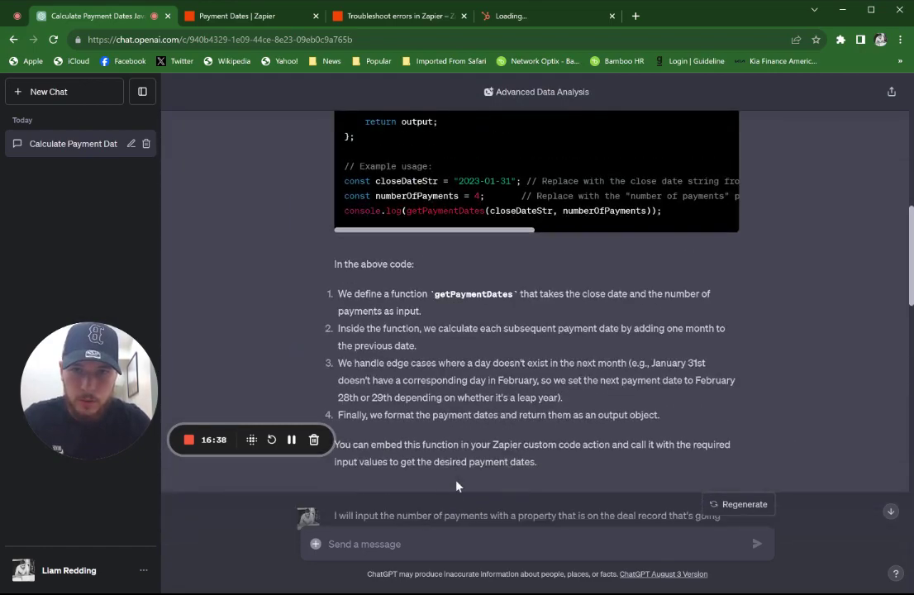
scroll(457, 487, "up", 2)
scroll(471, 397, "down", 2)
scroll(496, 311, "up", 2)
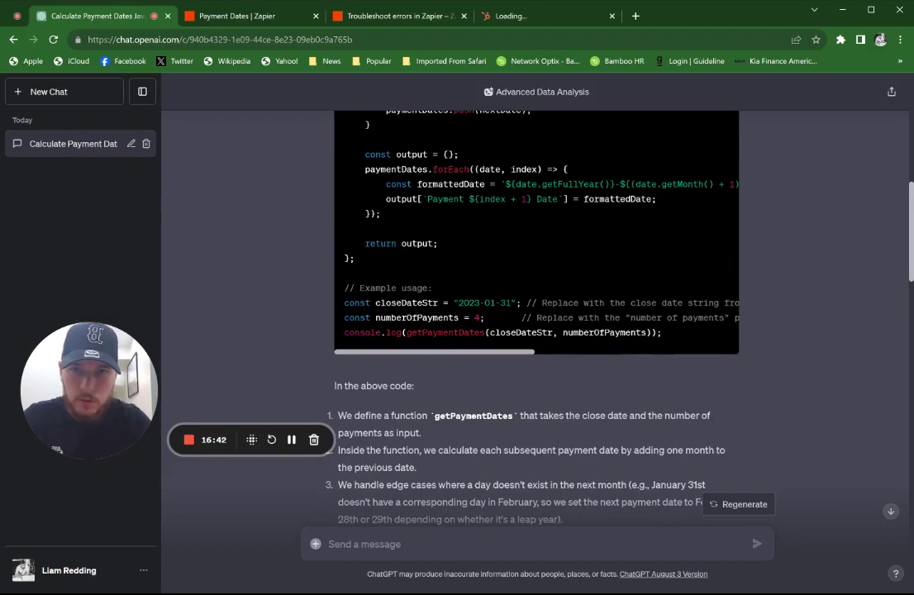
scroll(413, 262, "up", 1)
scroll(408, 279, "down", 15)
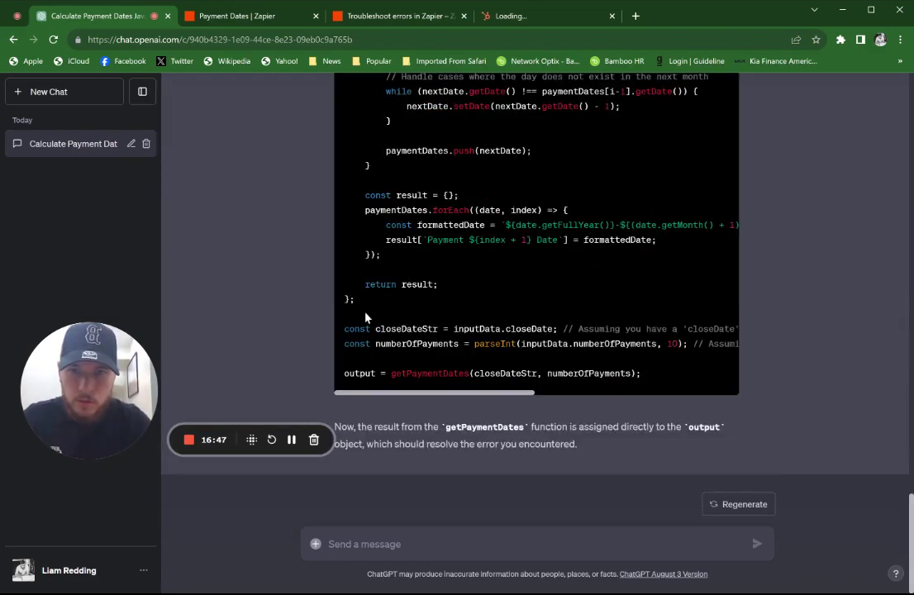
scroll(366, 318, "up", 2)
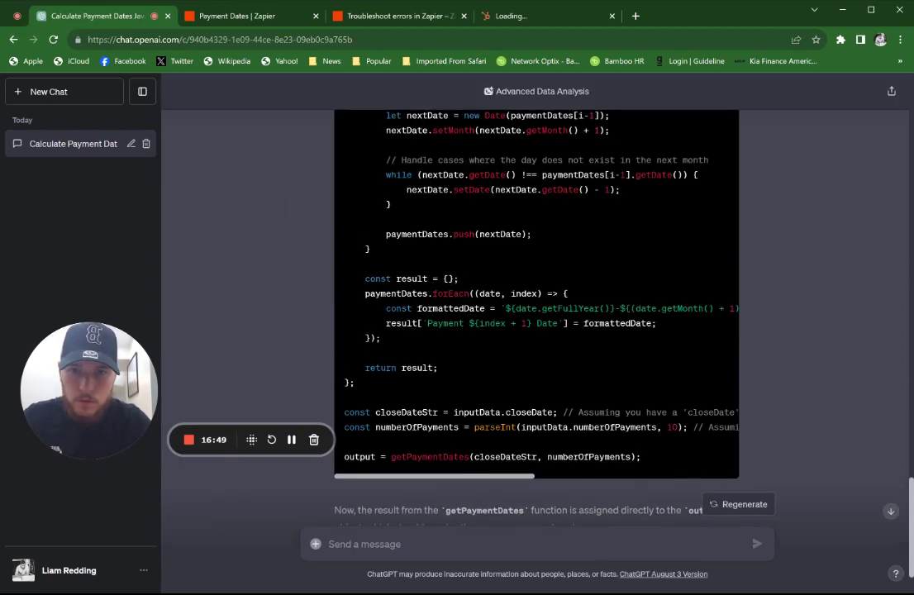
scroll(598, 222, "up", 5)
scroll(628, 159, "up", 3)
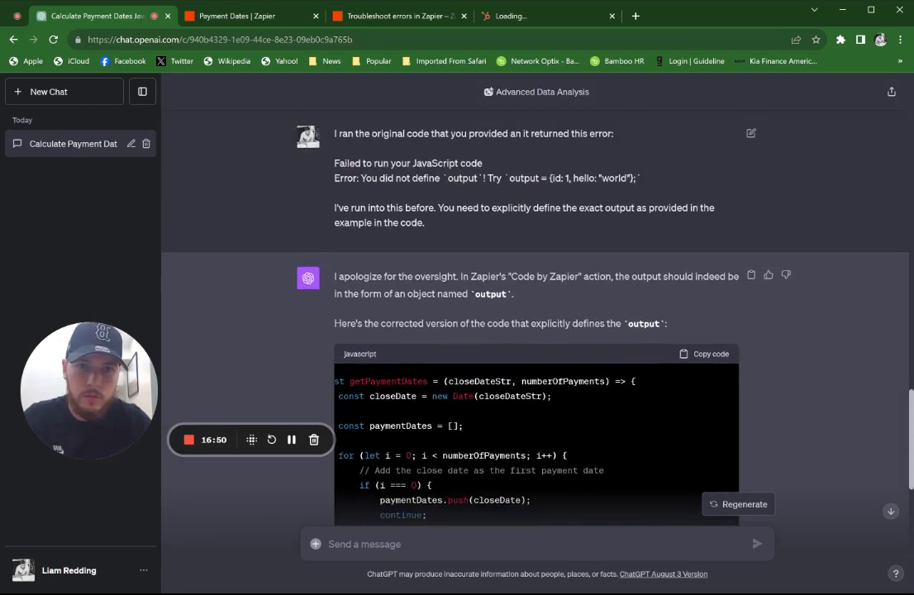
Step: Switch to Zapier and replace the JavaScript step's code with ChatGPT's corrected version, removing the extra blank line at its end
left_click(251, 18)
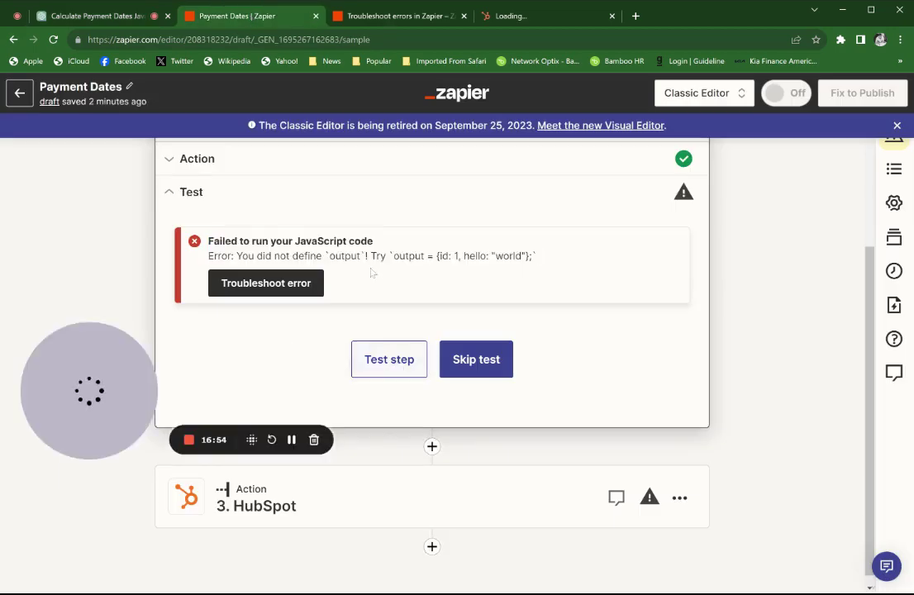
scroll(337, 238, "up", 1)
left_click(312, 237)
scroll(314, 331, "down", 10)
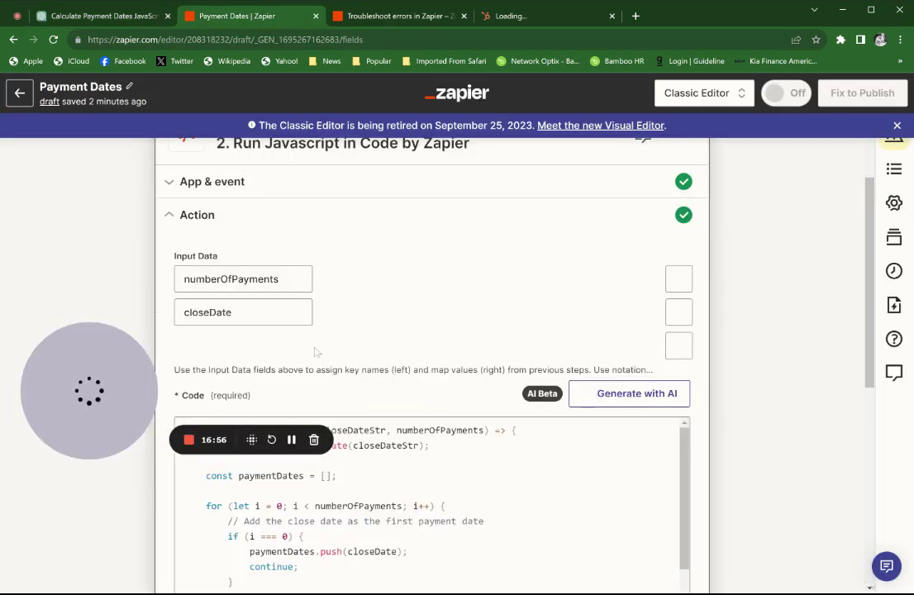
scroll(316, 352, "down", 3)
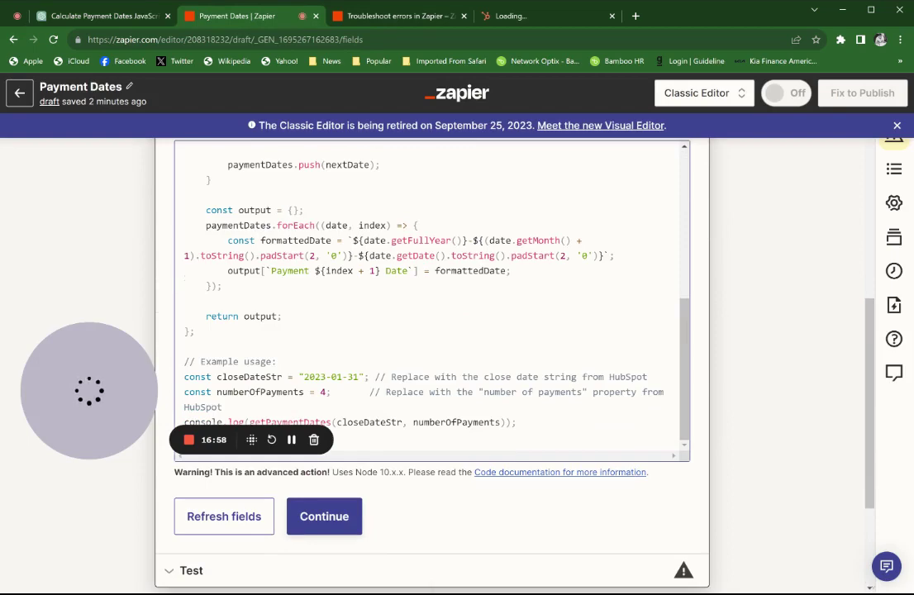
key("ctrl+a")
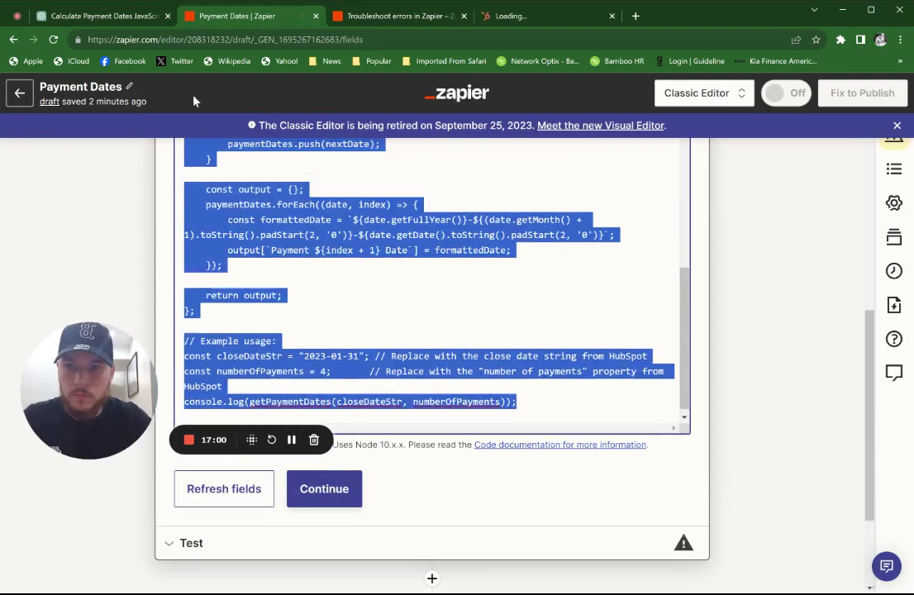
key("BackSpace")
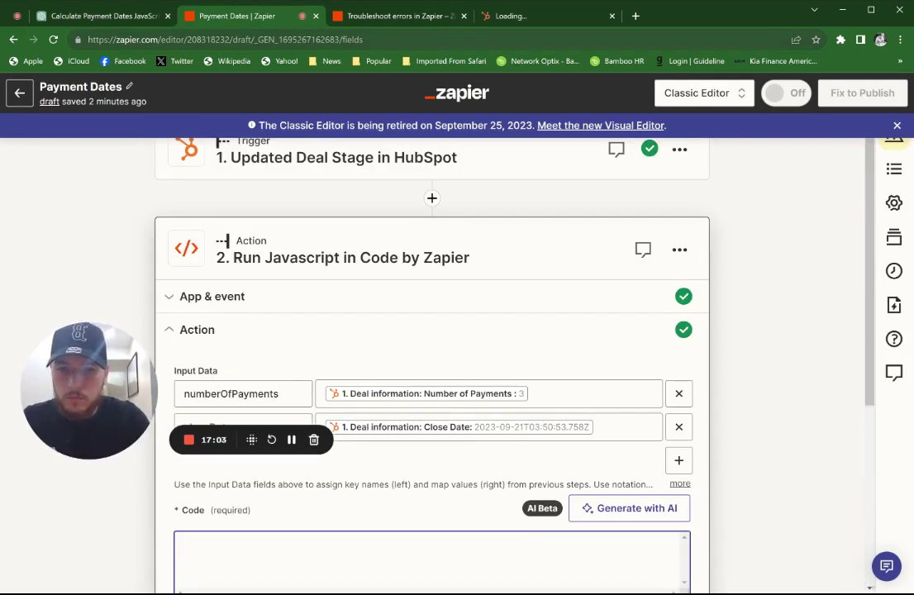
key("ctrl+v")
scroll(302, 362, "down", 2)
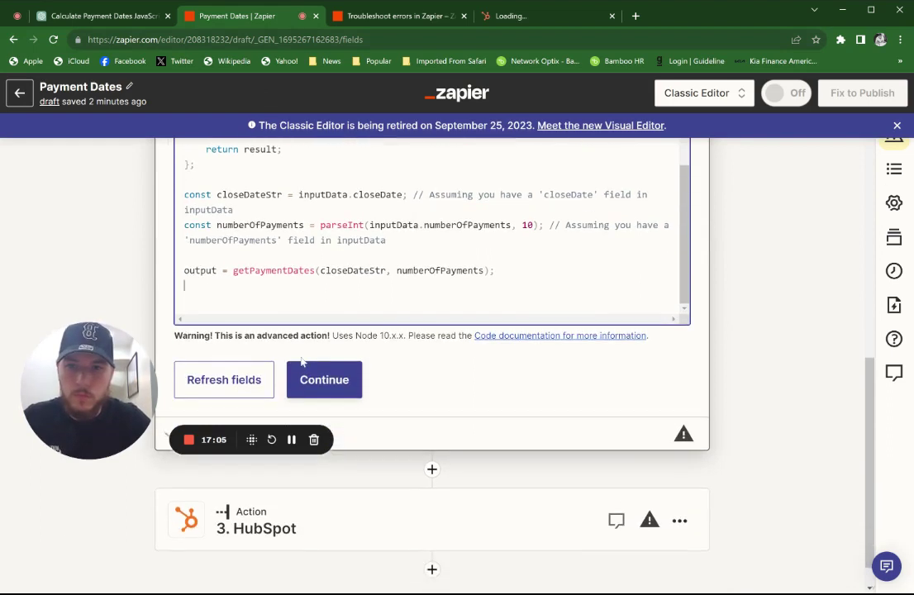
key("BackSpace")
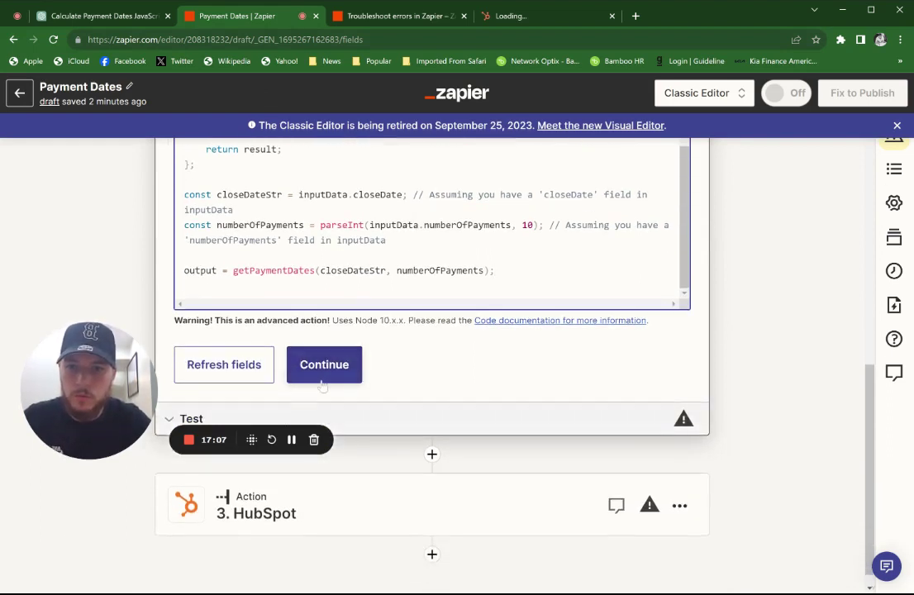
Step: Continue to the JavaScript step's test, run it and review the returned payment dates
left_click(318, 378)
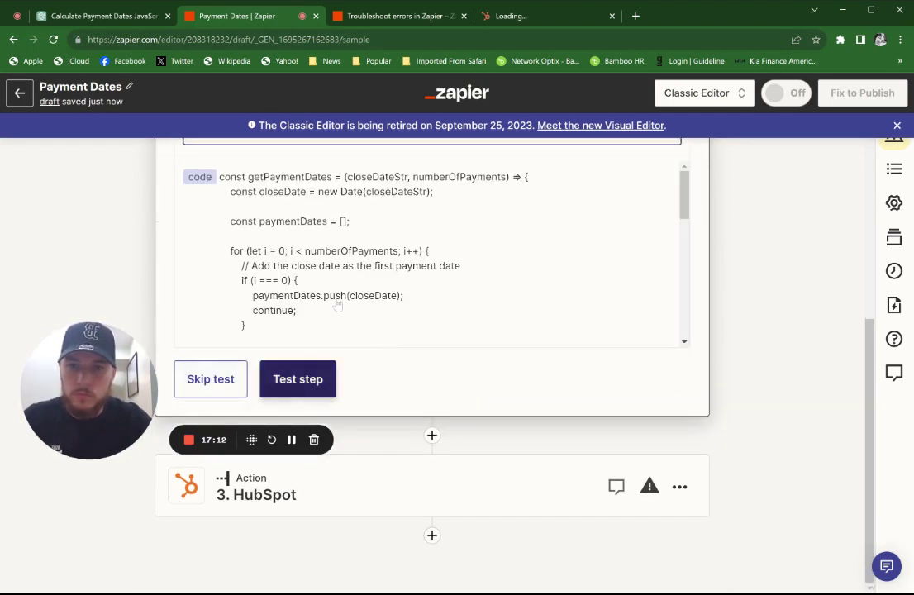
left_click(285, 380)
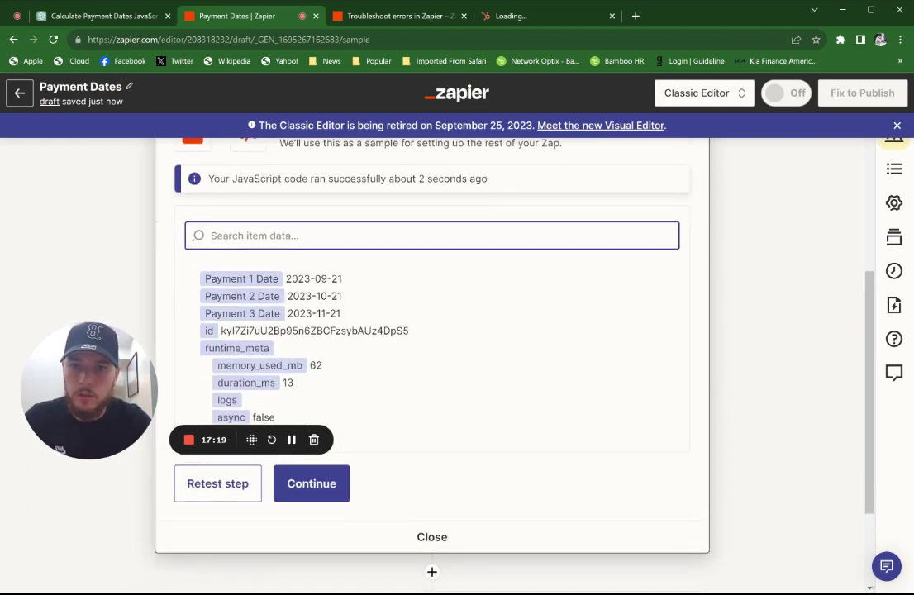
scroll(312, 325, "down", 2)
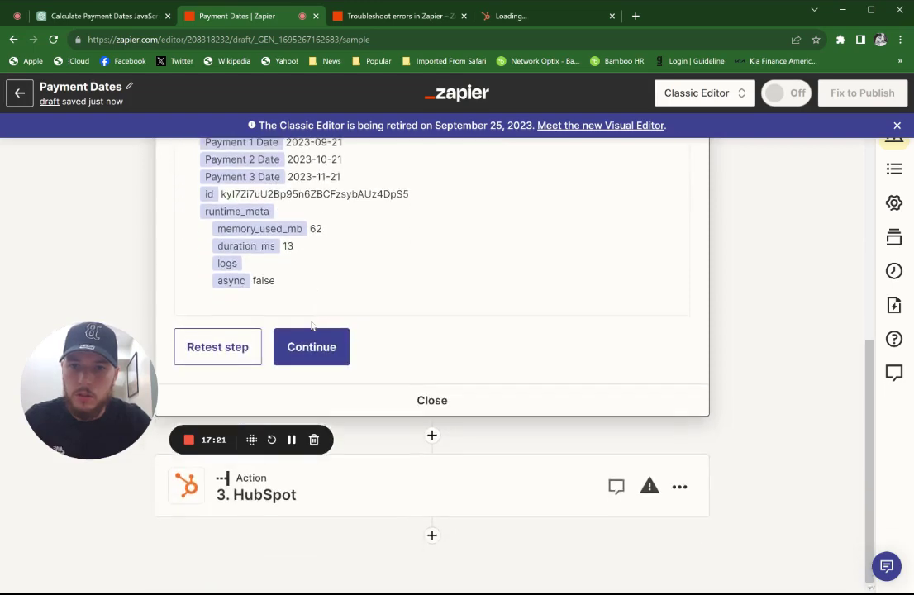
Step: Set the third step's HubSpot event to Update Deal and continue with the already connected HubSpot account
left_click(357, 473)
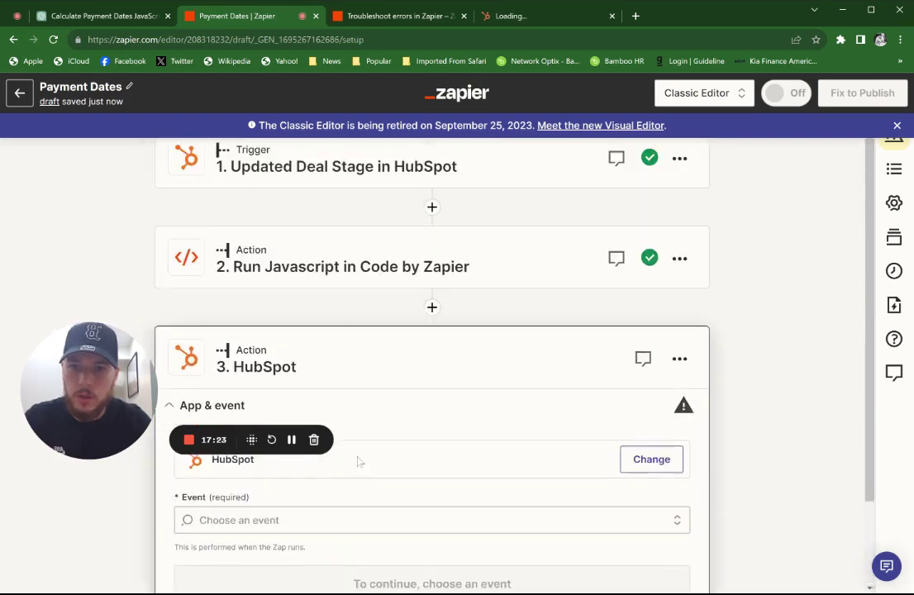
left_click(364, 418)
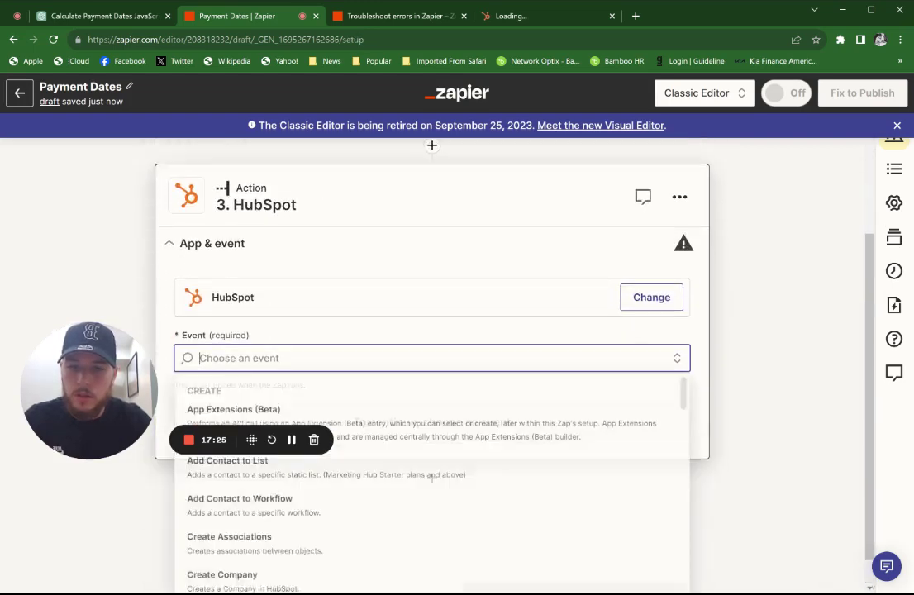
type("deal")
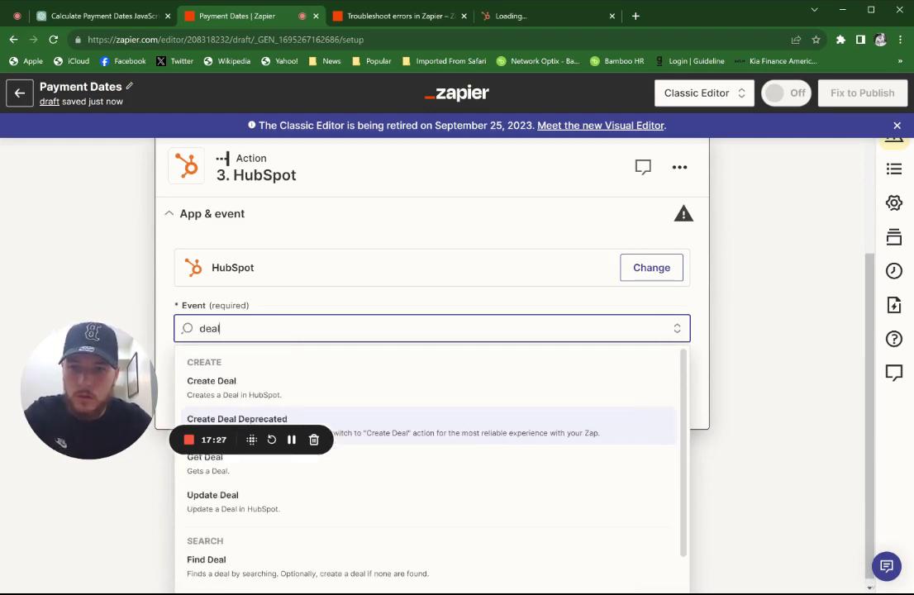
left_click(340, 501)
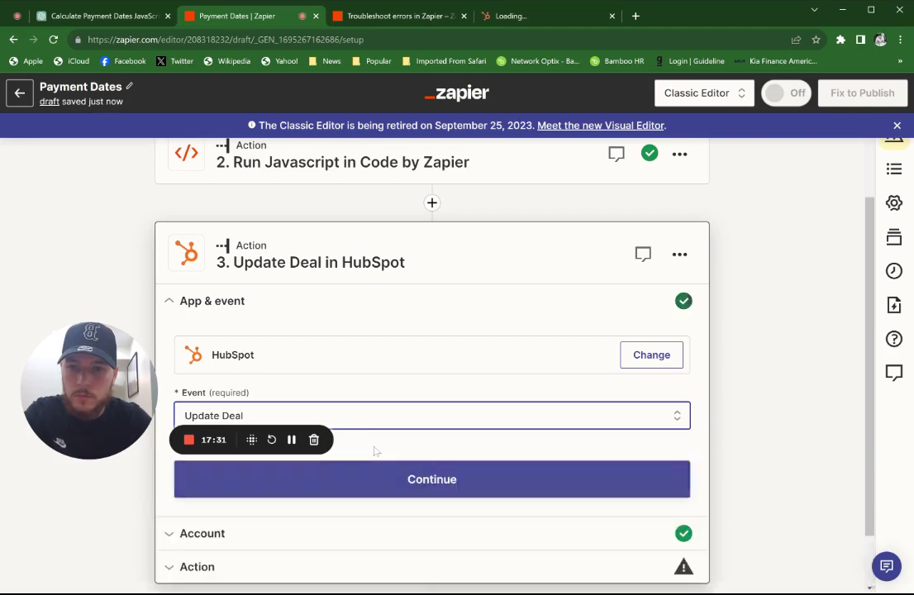
left_click(388, 430)
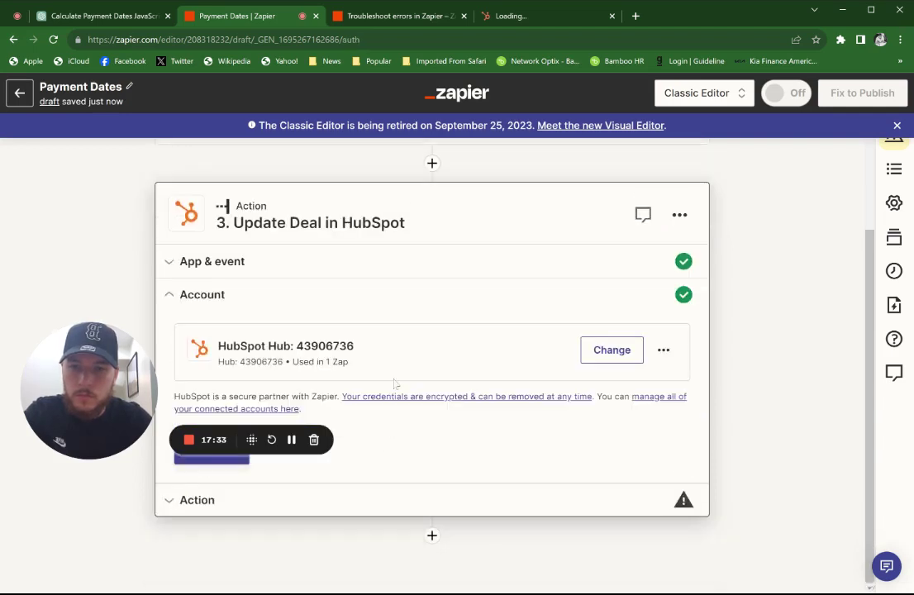
left_click_drag(101, 374, 95, 154)
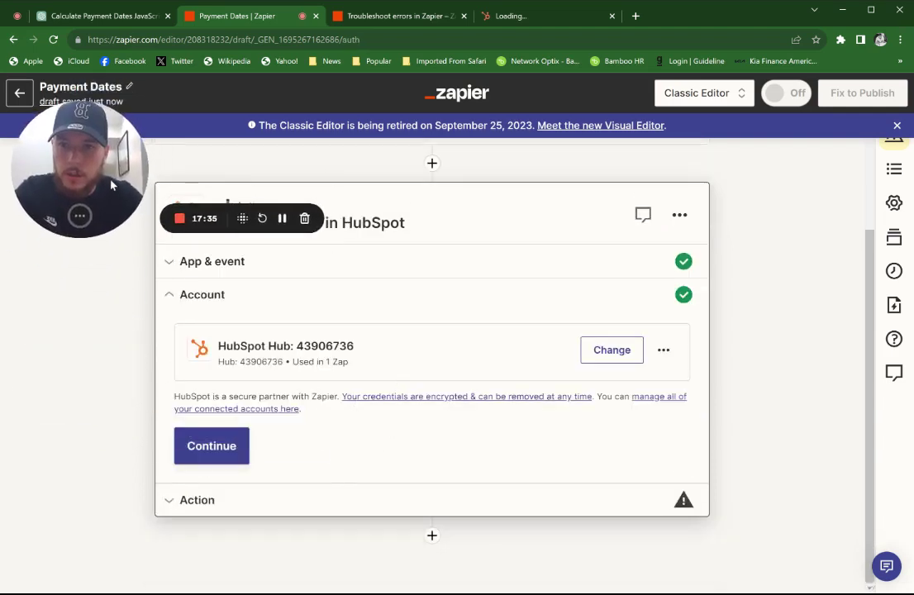
left_click(189, 464)
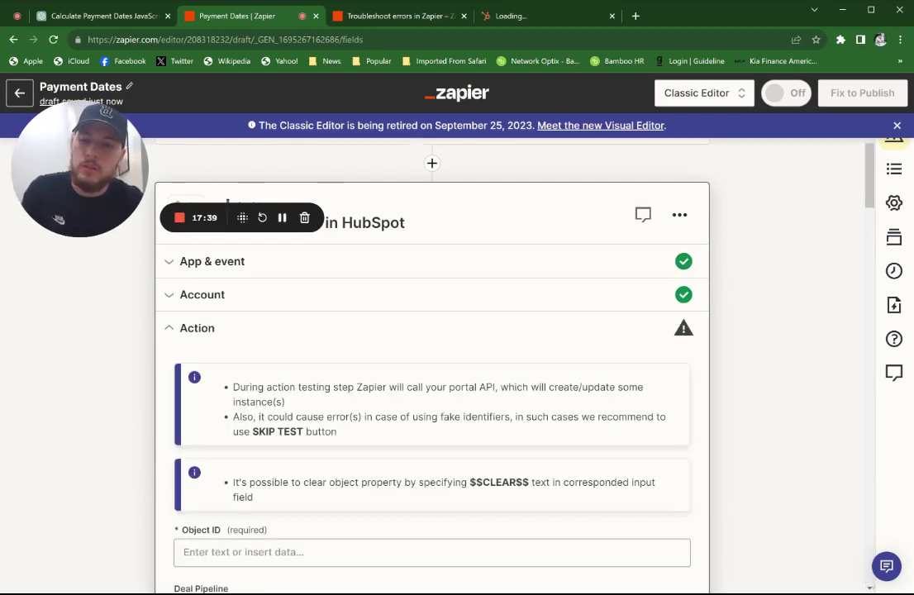
Step: Map the Object ID of the Update Deal action to the Deal Id from the Updated Deal Stage trigger
scroll(245, 373, "down", 2)
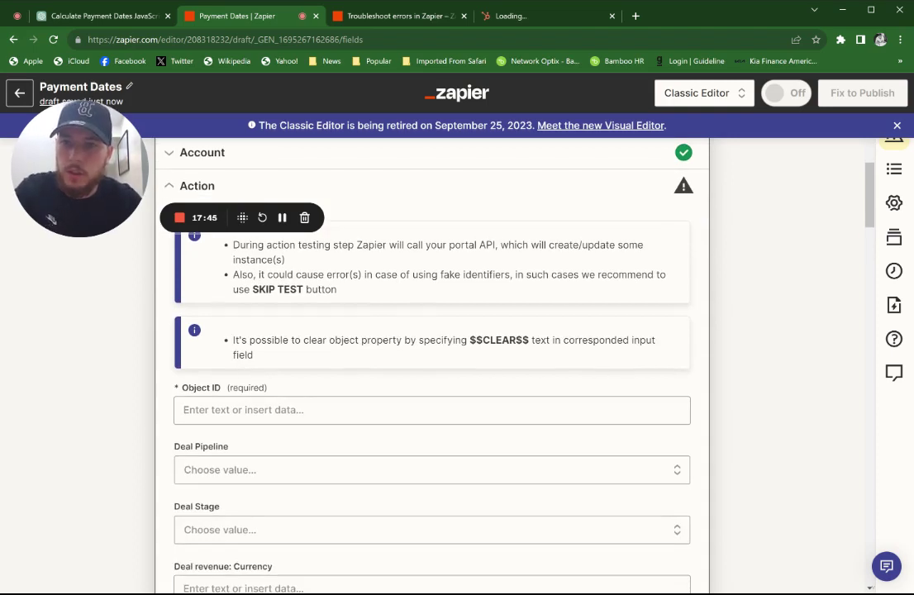
left_click(255, 412)
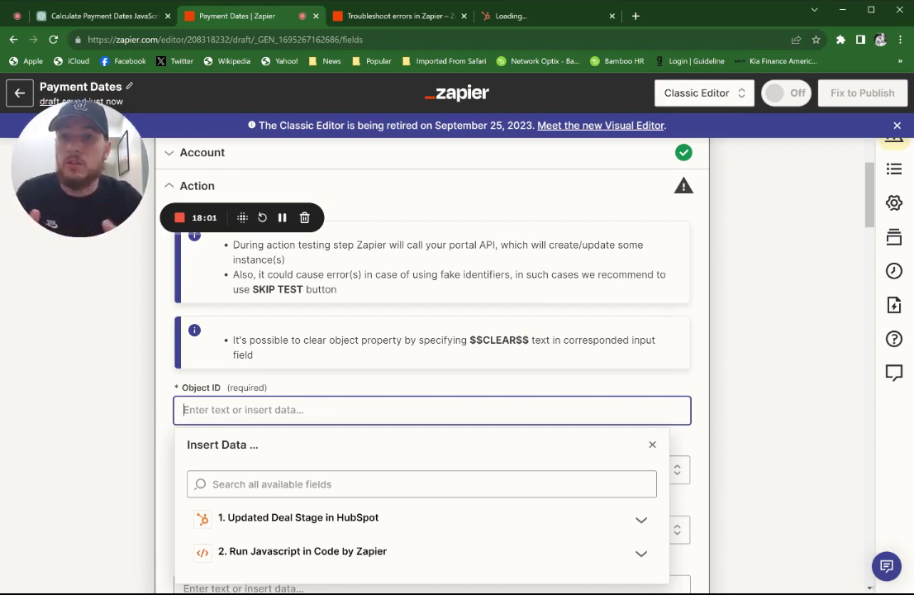
scroll(210, 498, "down", 1)
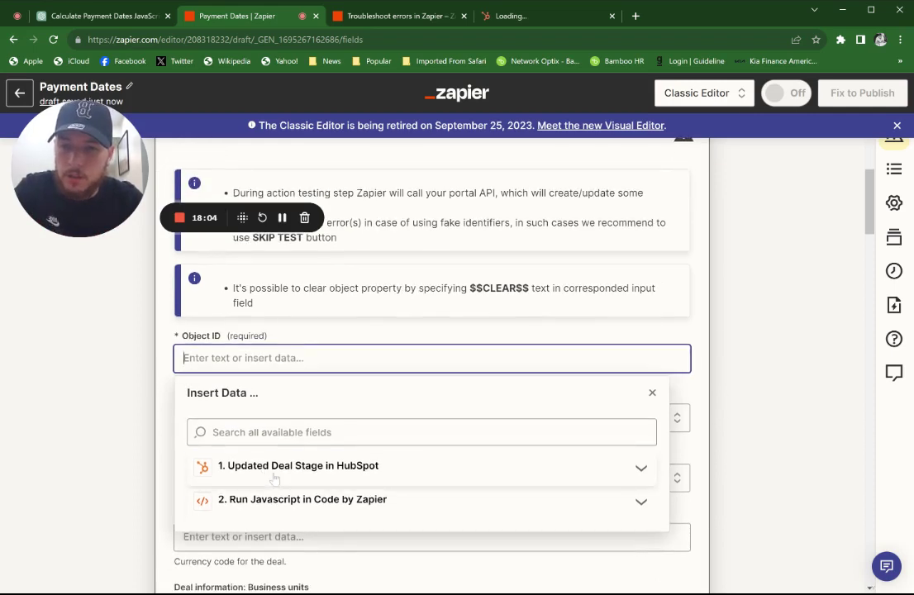
left_click(376, 475)
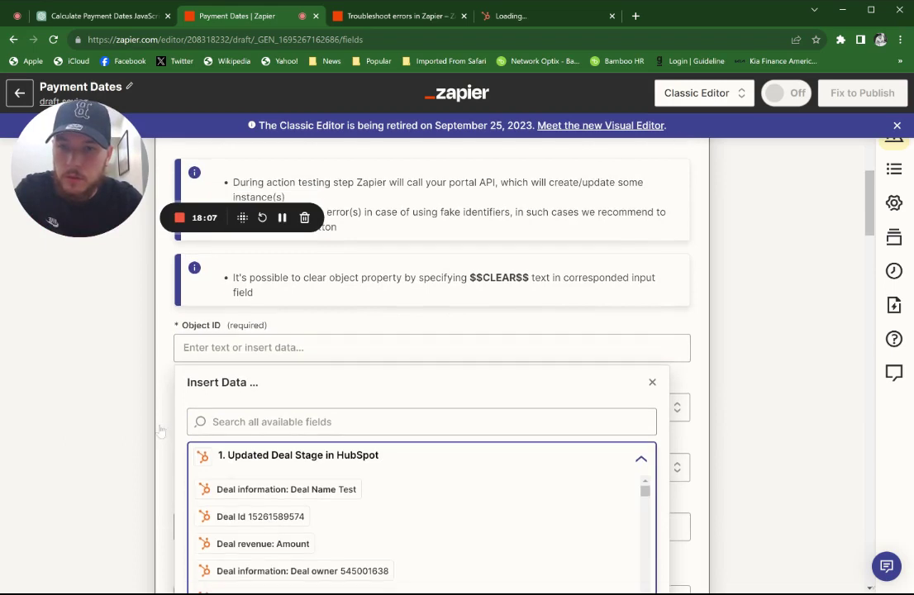
left_click(248, 517)
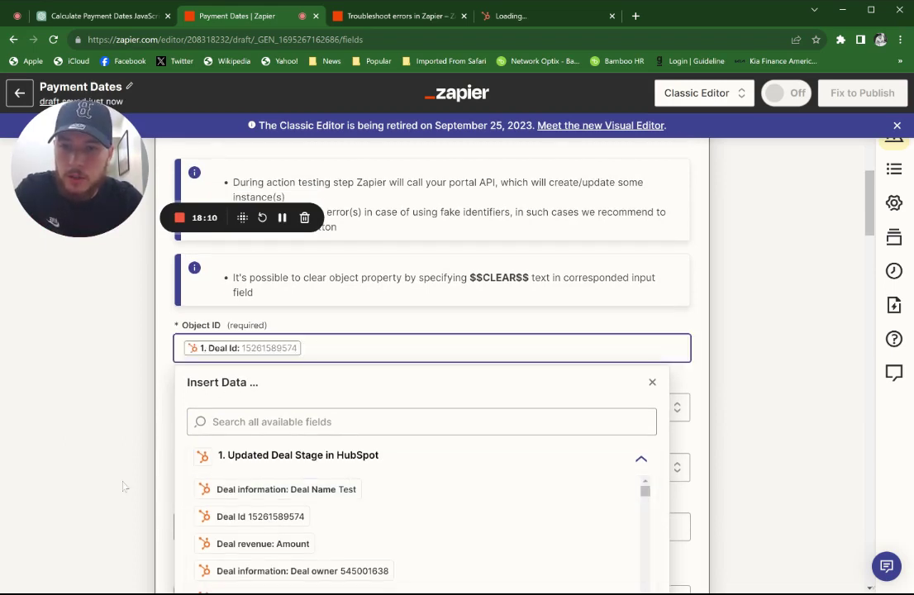
left_click(658, 405)
Step: Map the deal's Payment Date 1 property to the Payment 1 Date output of the JavaScript step
scroll(663, 362, "down", 7)
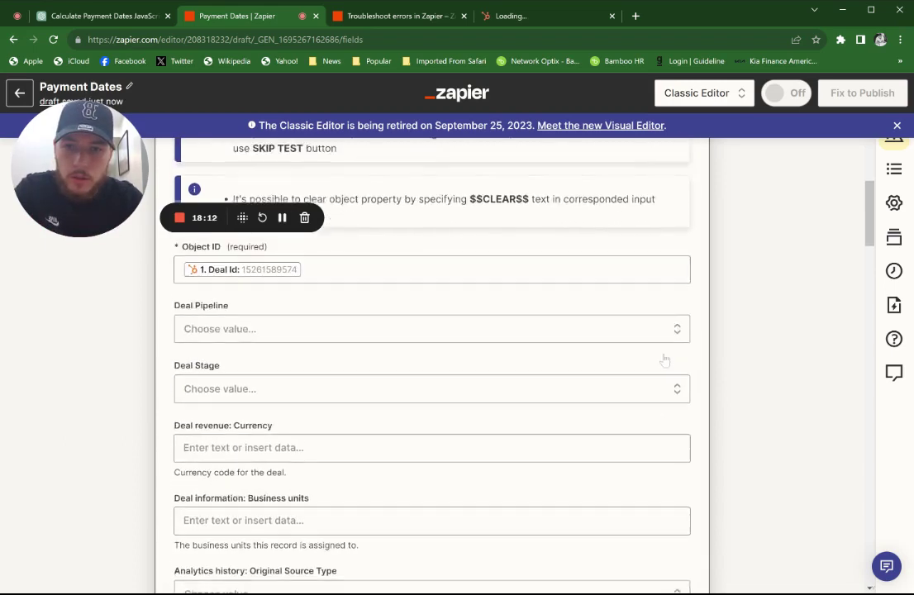
scroll(614, 393, "down", 5)
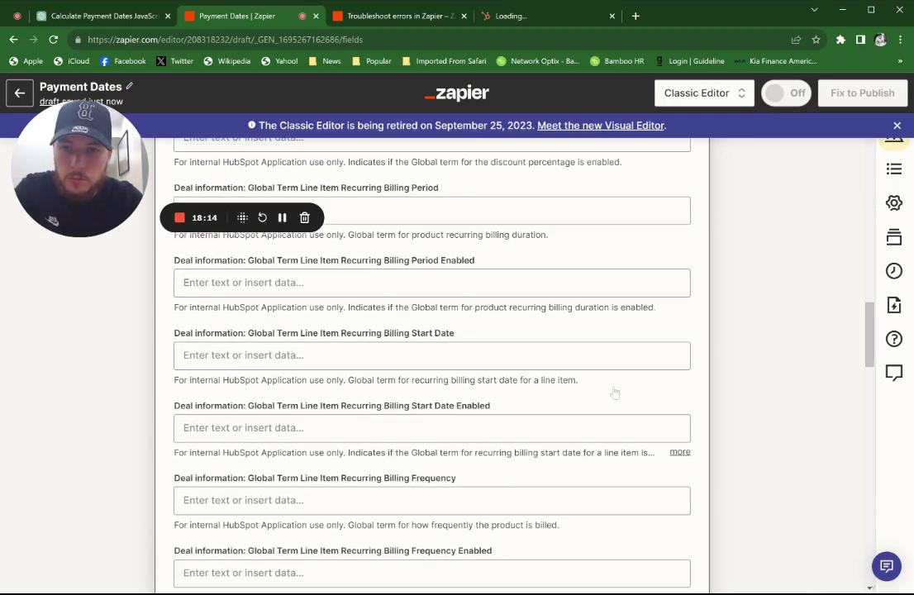
scroll(556, 455, "down", 10)
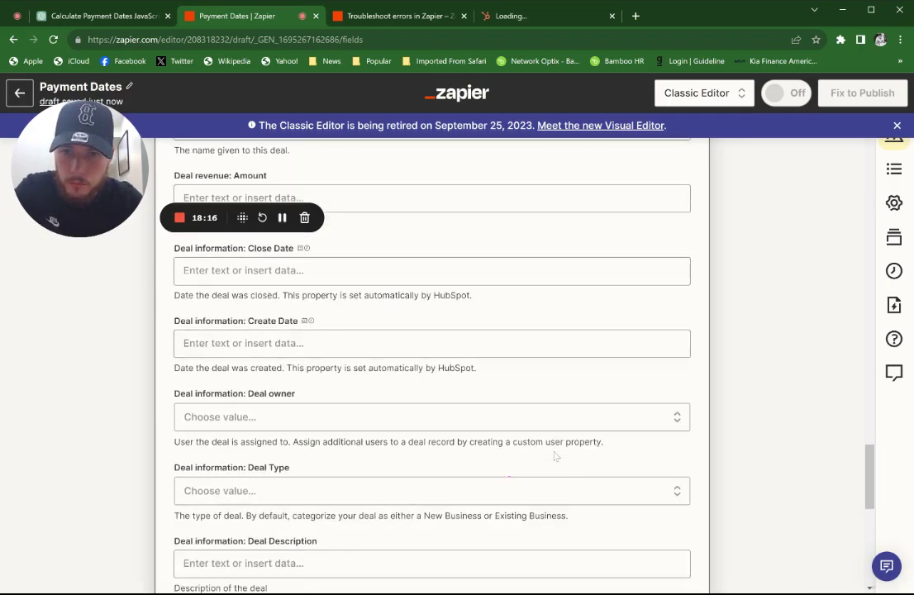
scroll(555, 455, "down", 2)
scroll(431, 559, "up", 5)
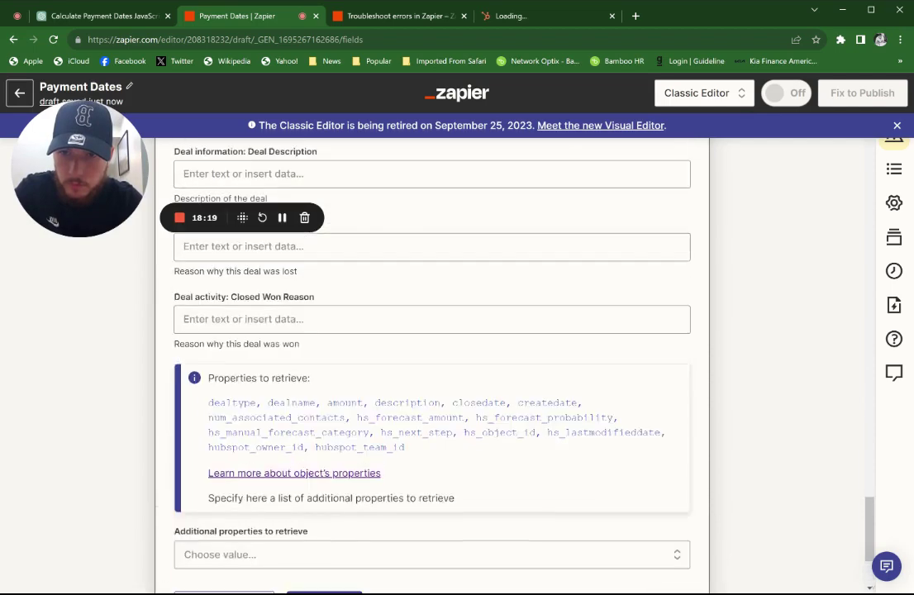
scroll(431, 411, "up", 6)
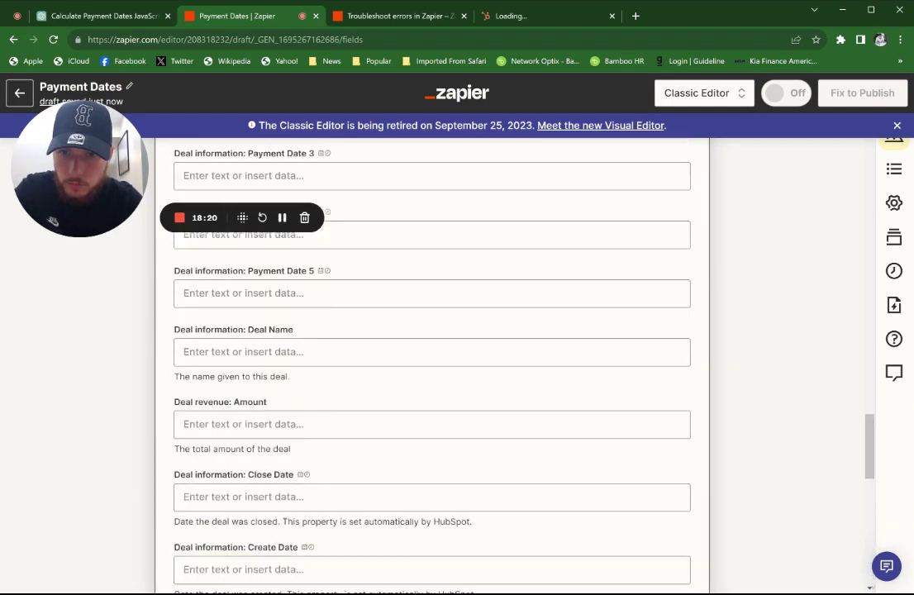
scroll(431, 411, "up", 1)
left_click(372, 287)
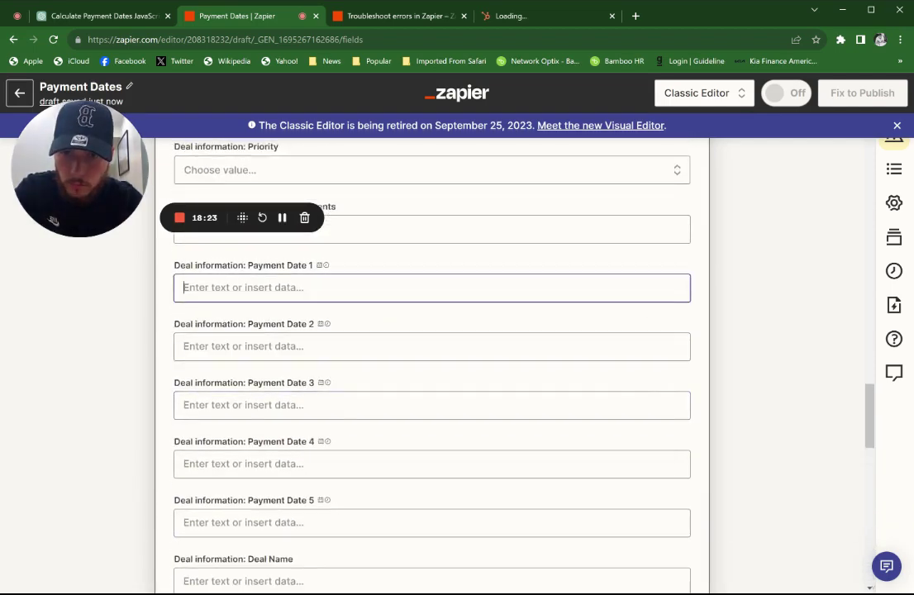
left_click(368, 431)
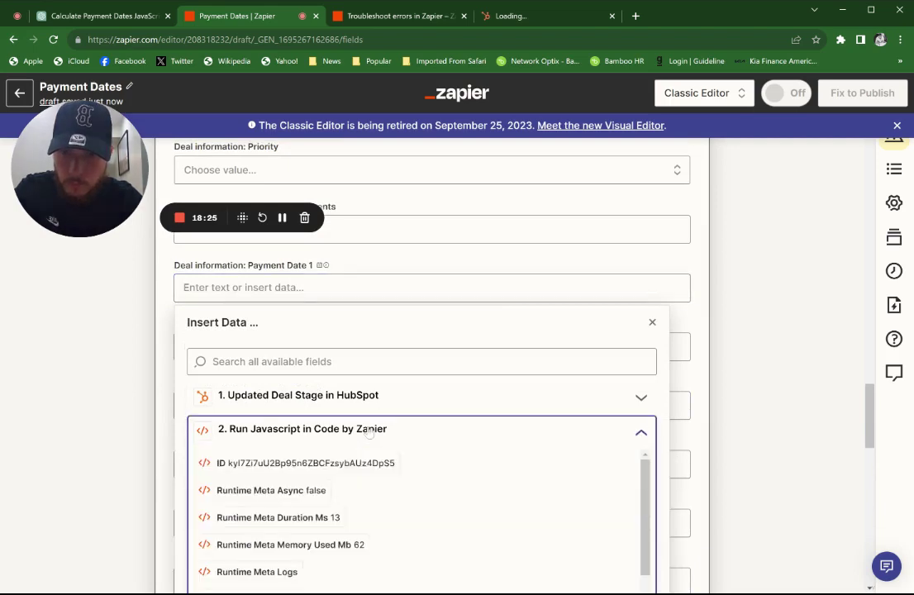
scroll(349, 457, "down", 2)
scroll(349, 457, "down", 1)
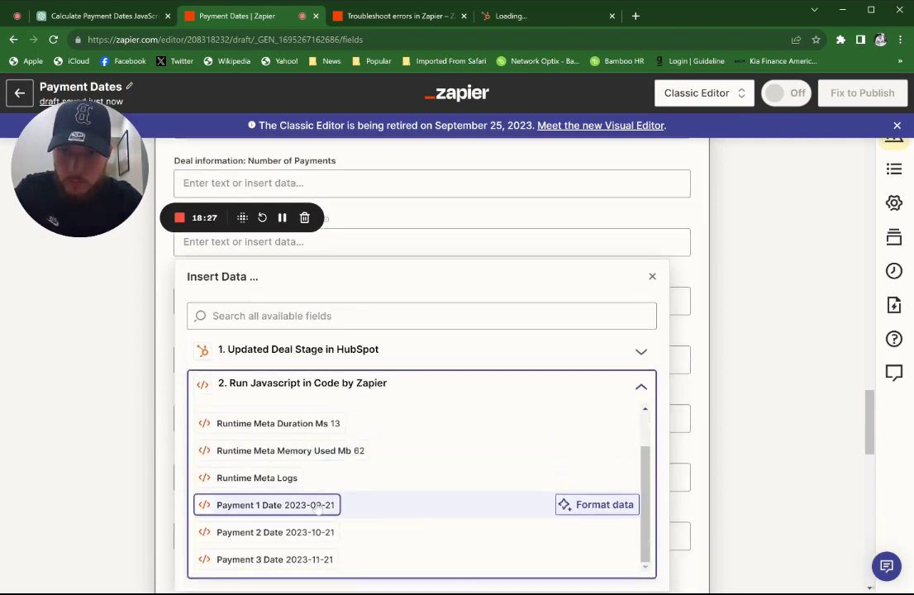
left_click(273, 505)
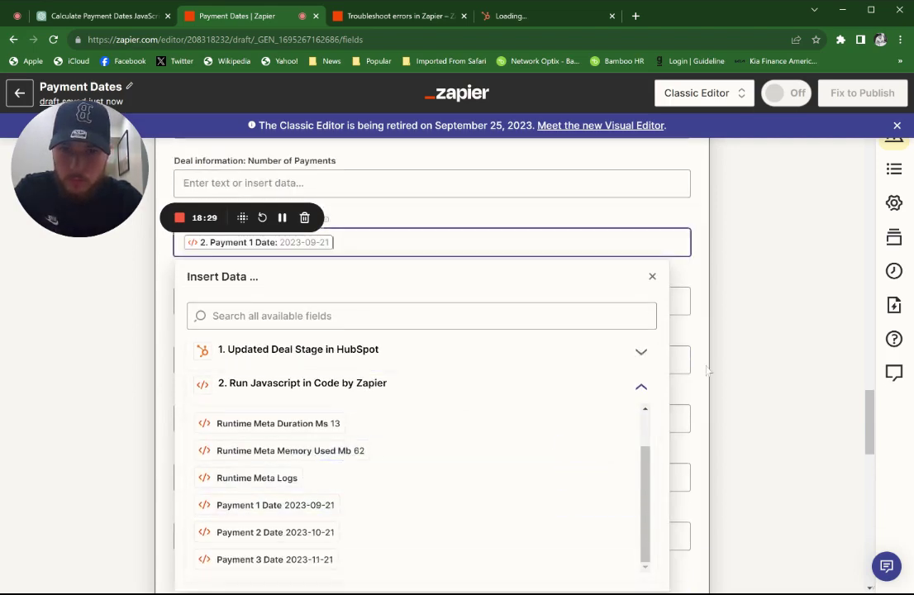
left_click(140, 286)
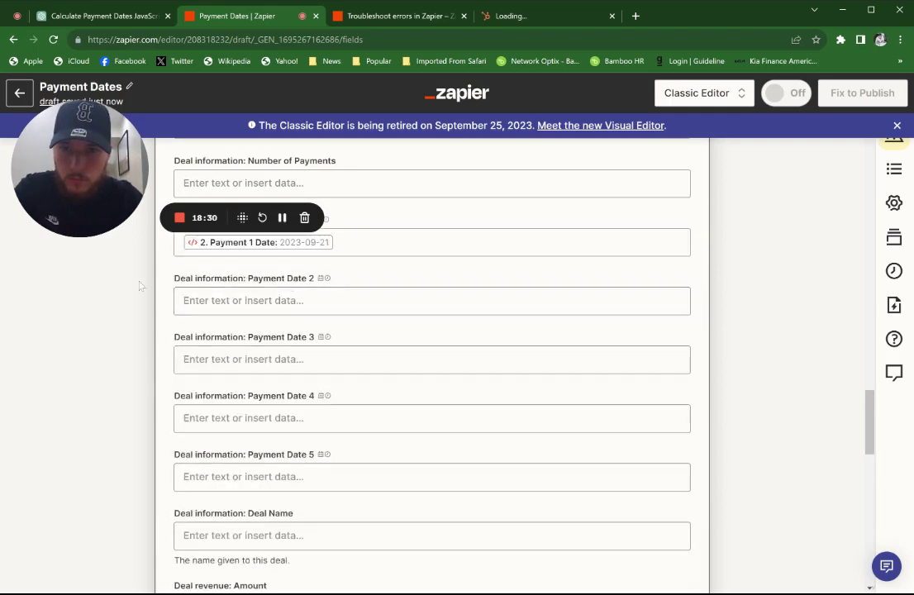
Step: Map the deal's Payment Date 2 property to the Payment 2 Date output of the JavaScript step
left_click(261, 297)
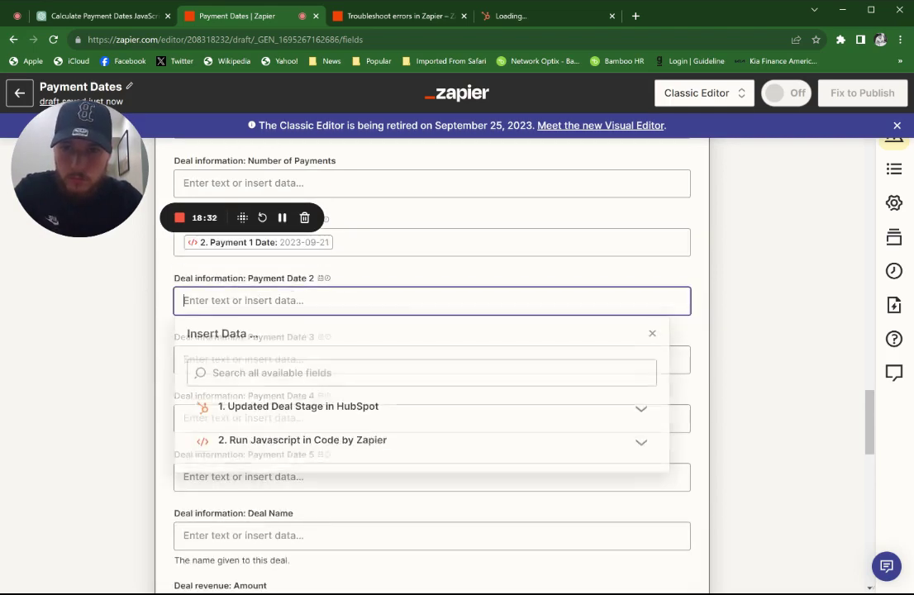
left_click(299, 441)
scroll(299, 450, "down", 5)
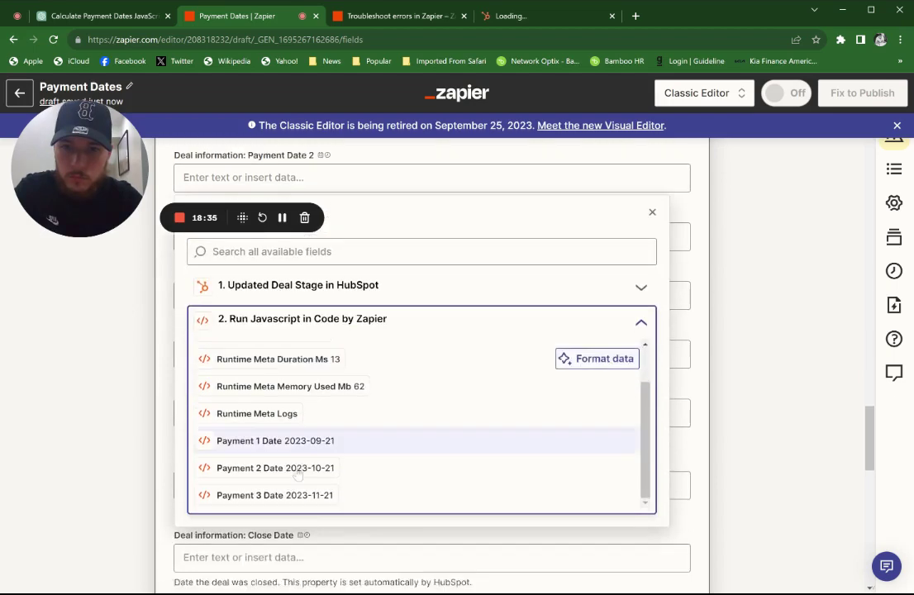
left_click(306, 466)
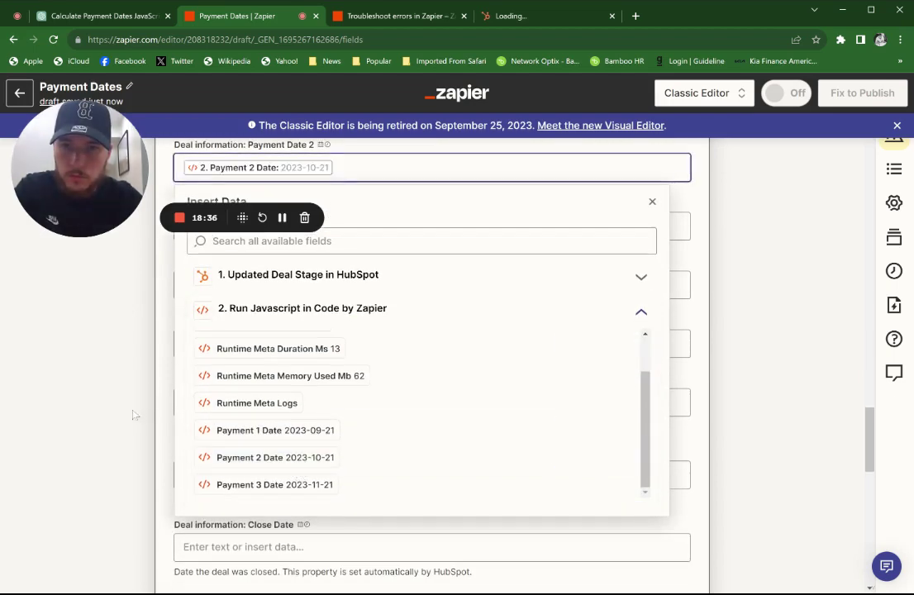
Step: Map the deal's Payment Date 3 property to the Payment 3 Date output of the JavaScript step
key("Escape")
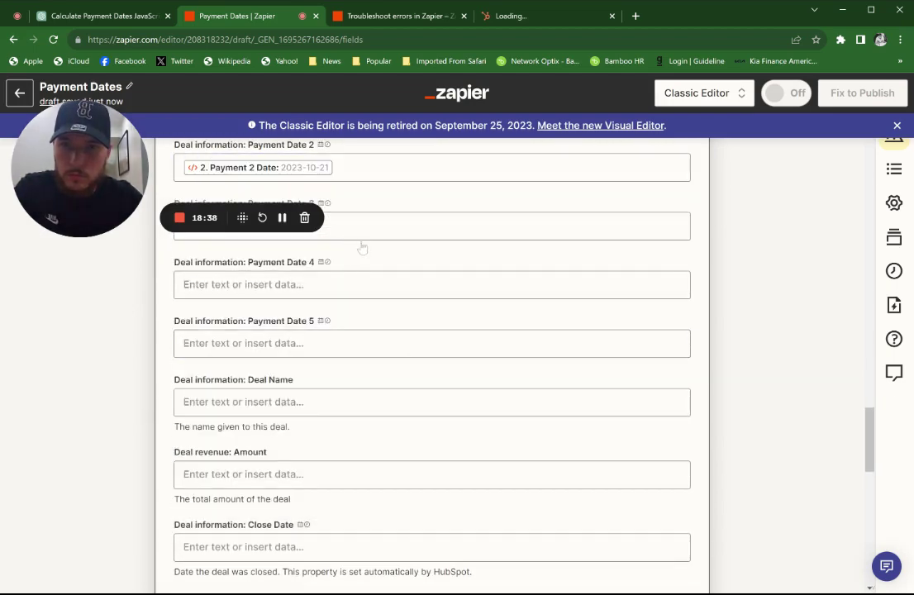
scroll(362, 248, "up", 2)
left_click(362, 373)
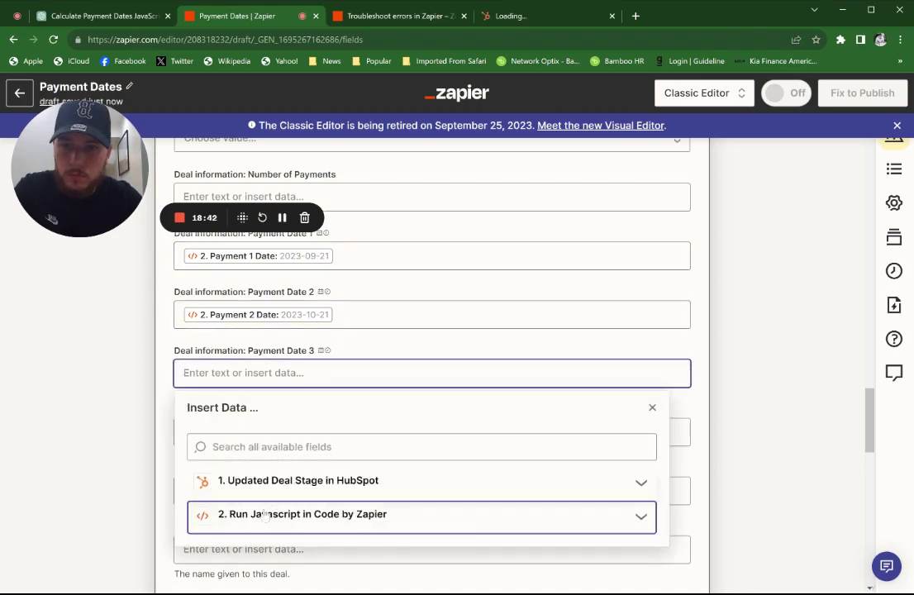
left_click(264, 516)
scroll(265, 521, "down", 2)
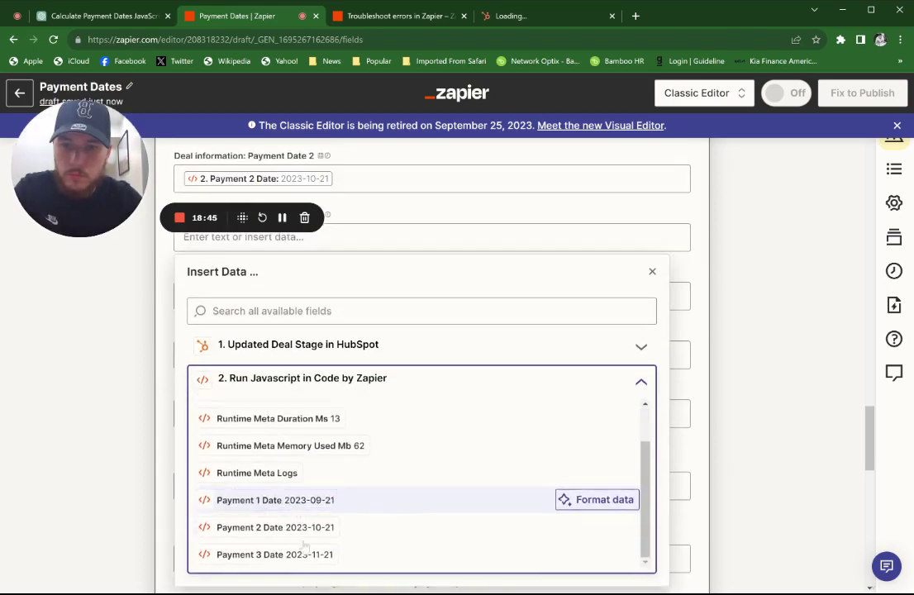
left_click(277, 554)
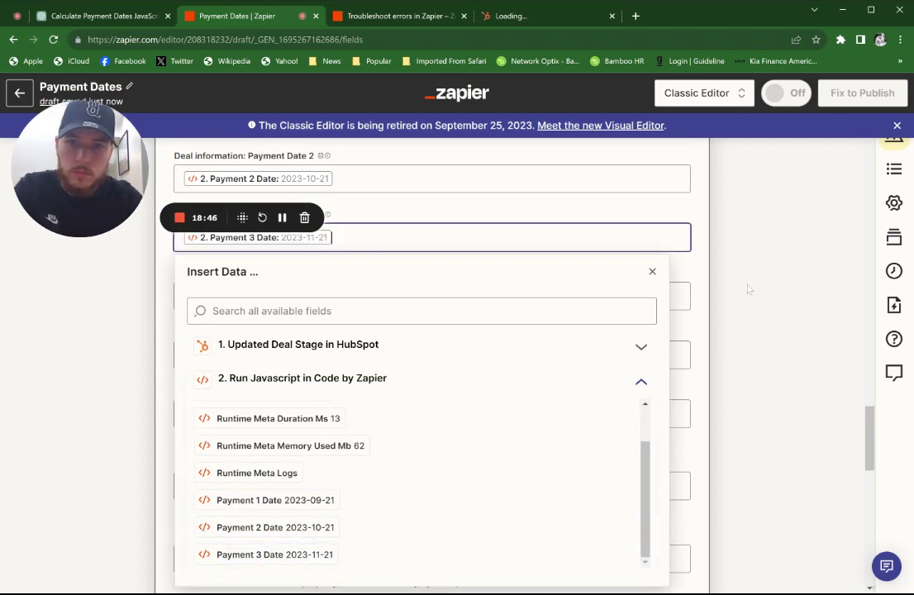
left_click(652, 271)
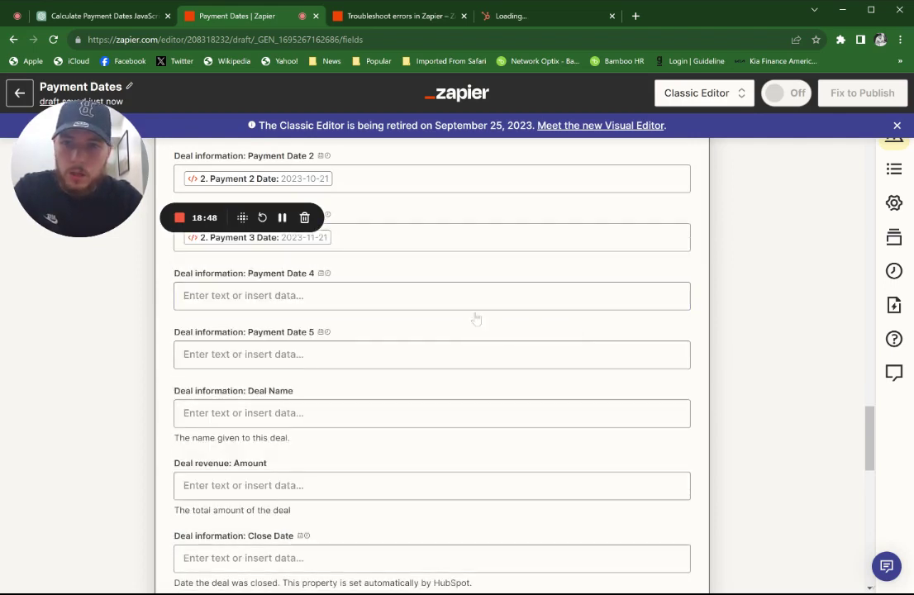
Step: Review the mapped payment dates, continue past the Update Deal action's fields, and skip its test
scroll(476, 318, "up", 2)
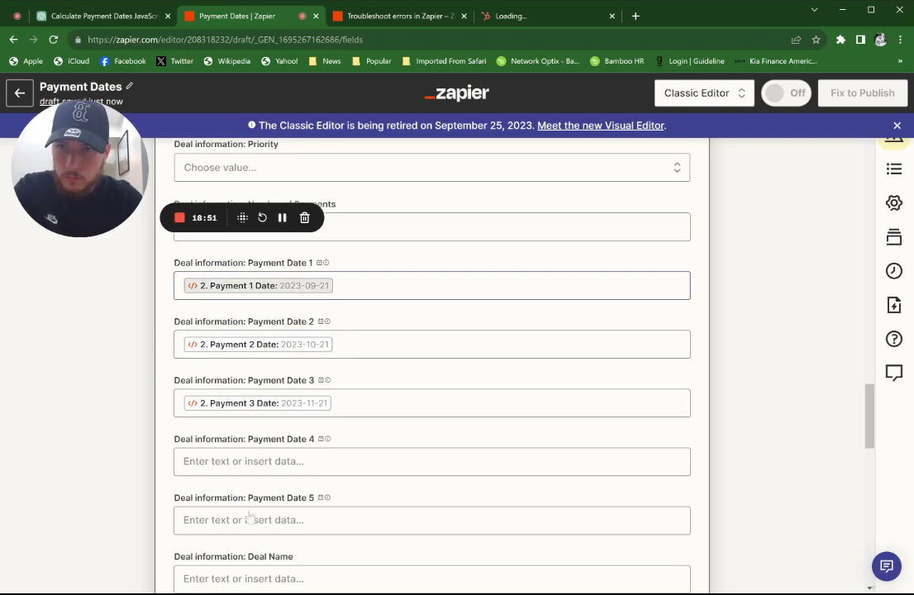
scroll(271, 438, "down", 1)
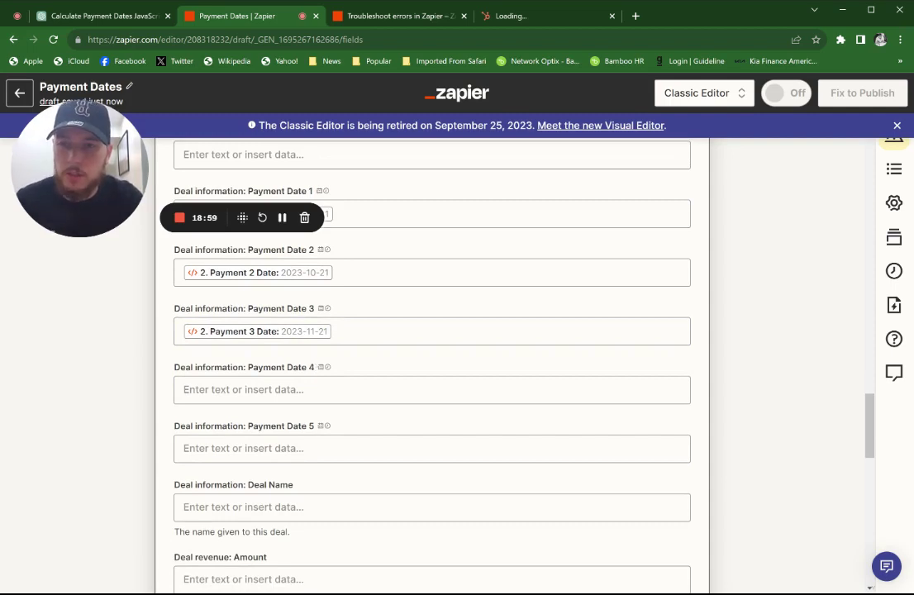
scroll(243, 303, "up", 1)
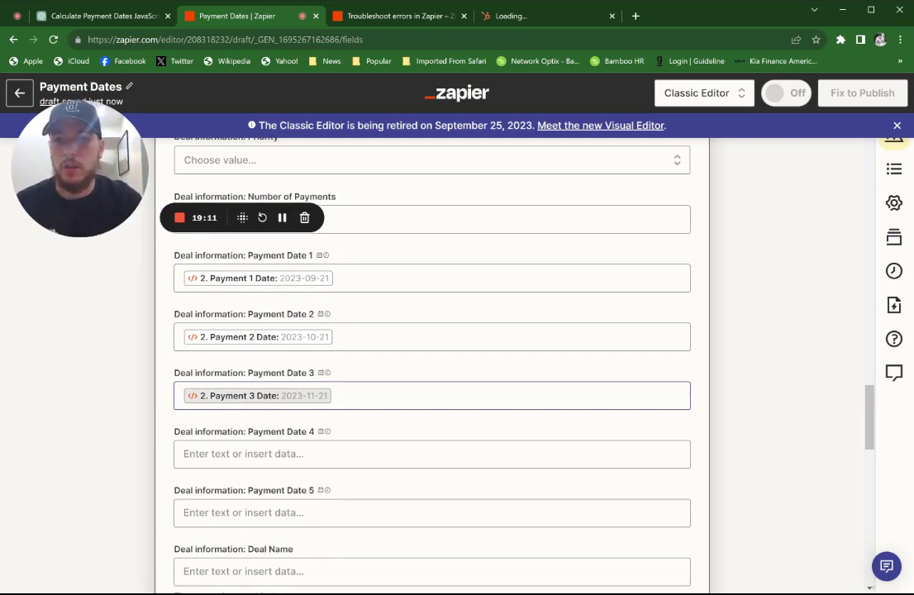
scroll(431, 364, "down", 1)
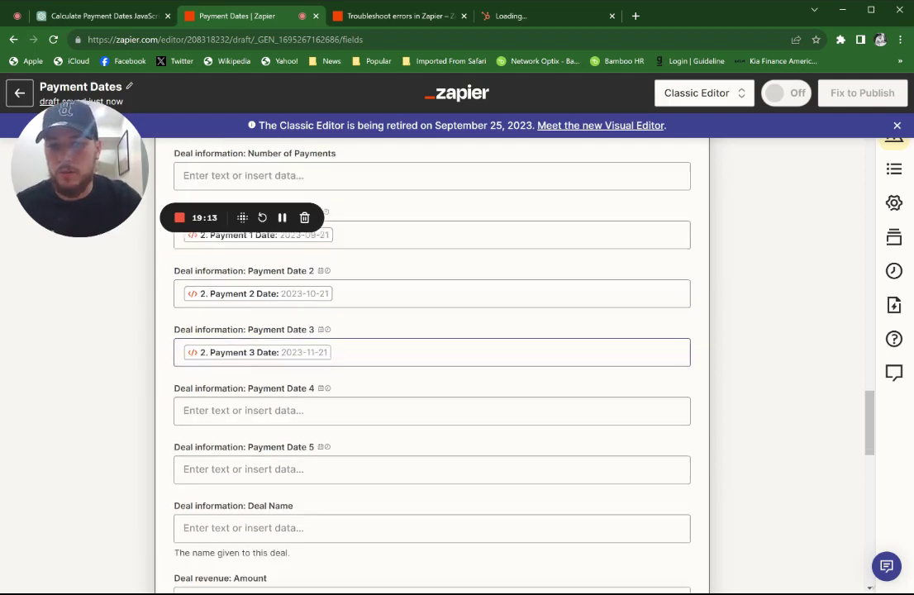
scroll(290, 413, "down", 15)
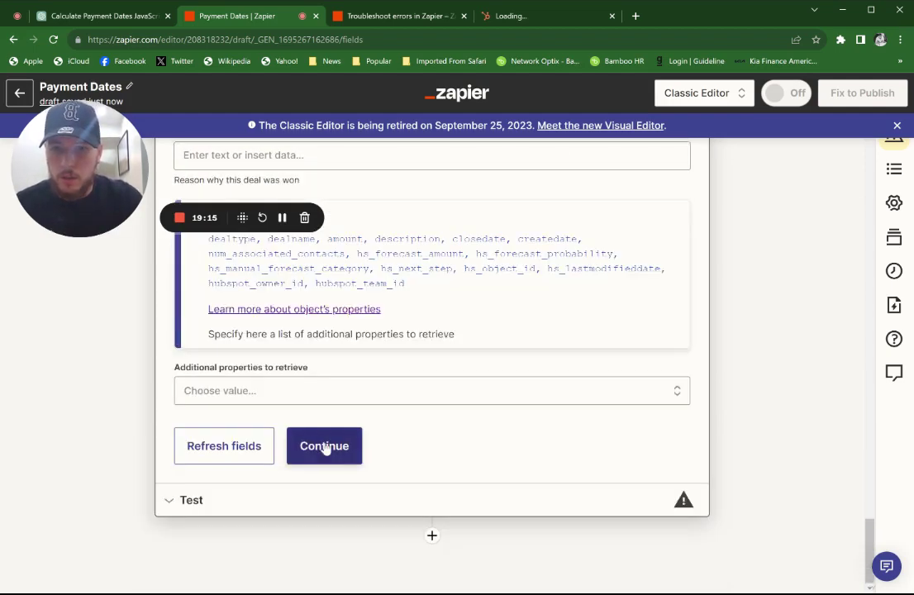
left_click(325, 446)
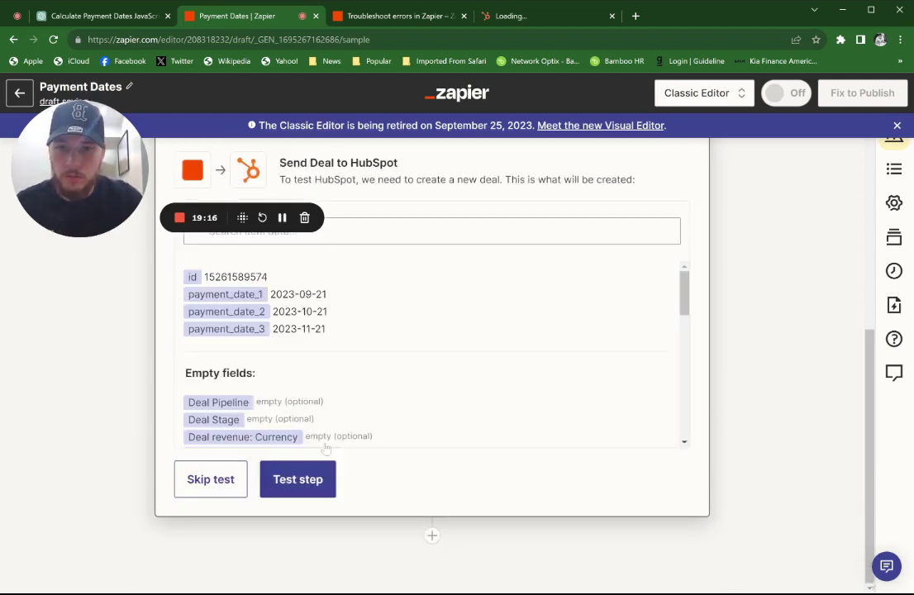
scroll(306, 394, "up", 5)
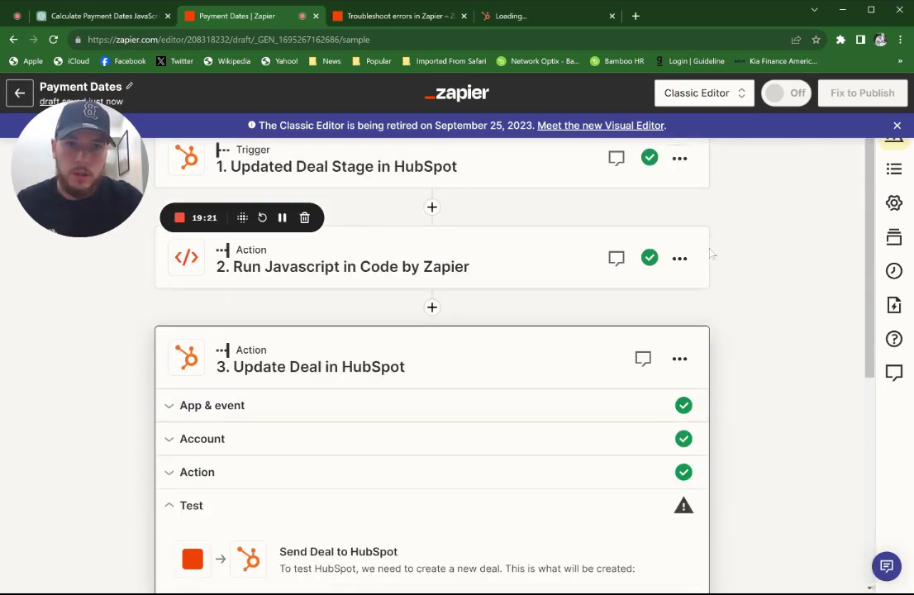
scroll(601, 370, "down", 5)
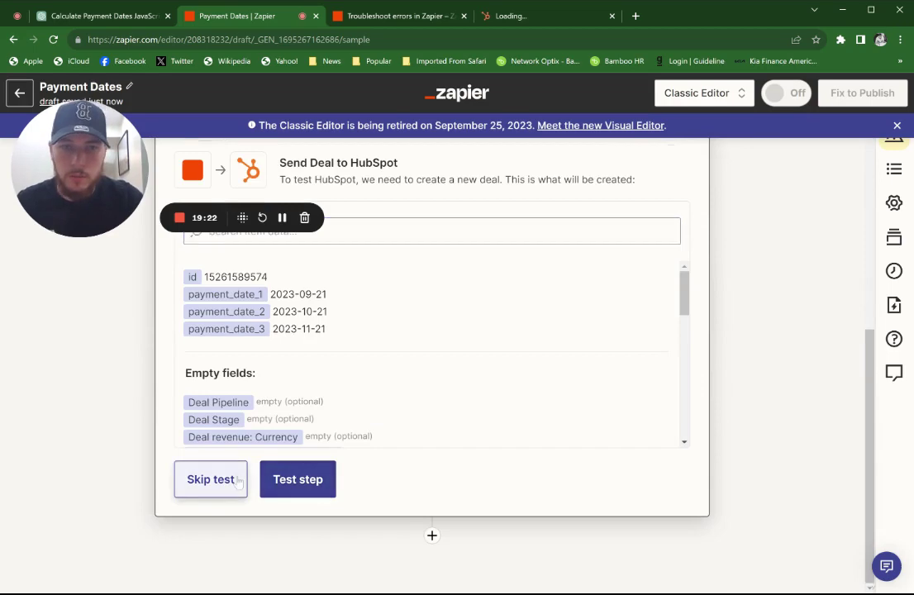
left_click(217, 481)
left_click(495, 361)
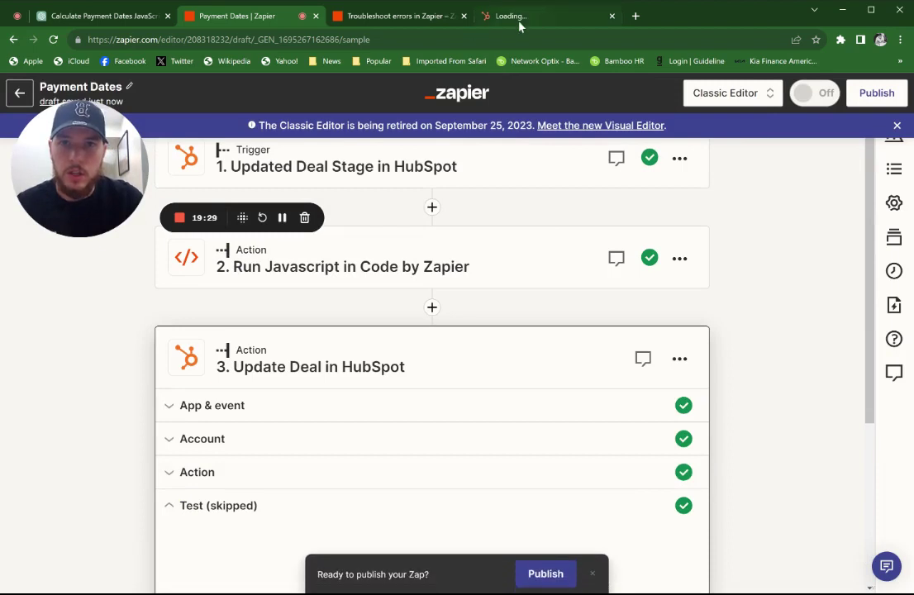
Step: Switch to HubSpot and open the Deals board from the Sales area
left_click(519, 26)
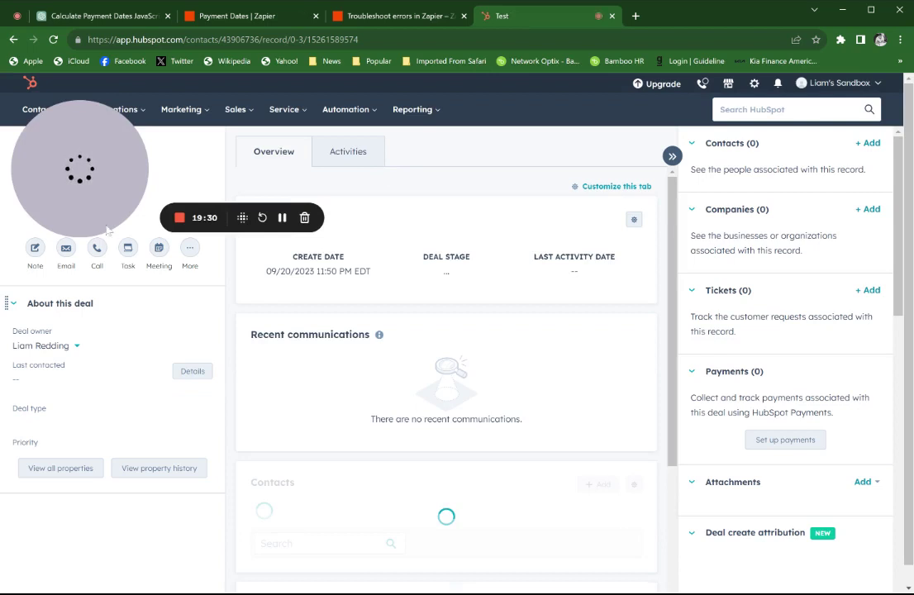
left_click_drag(105, 225, 99, 400)
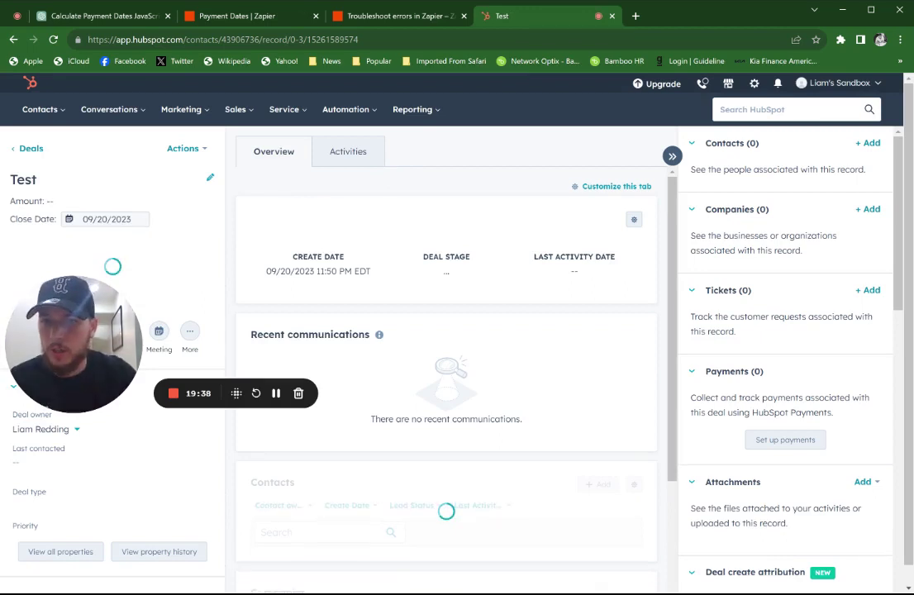
left_click_drag(73, 390, 74, 486)
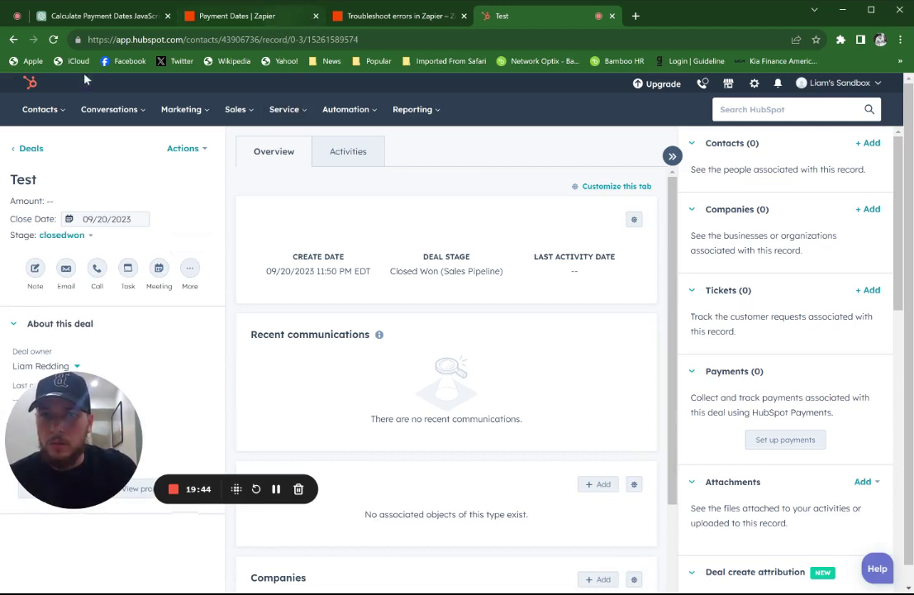
left_click(232, 106)
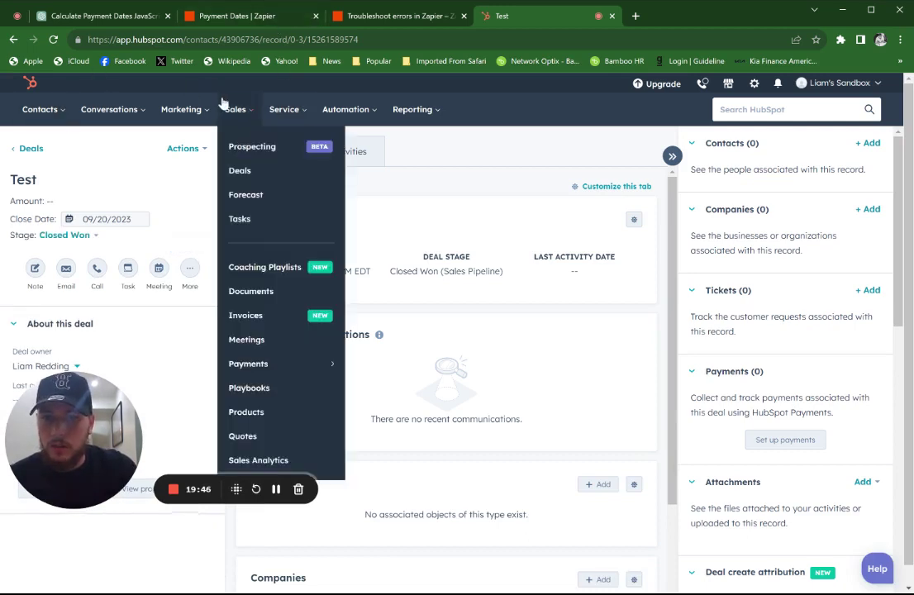
left_click(253, 173)
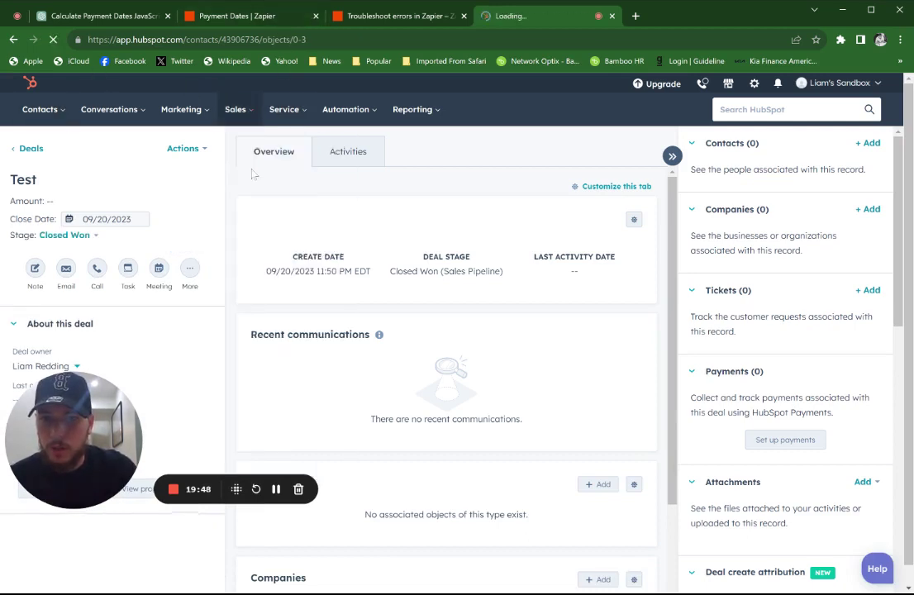
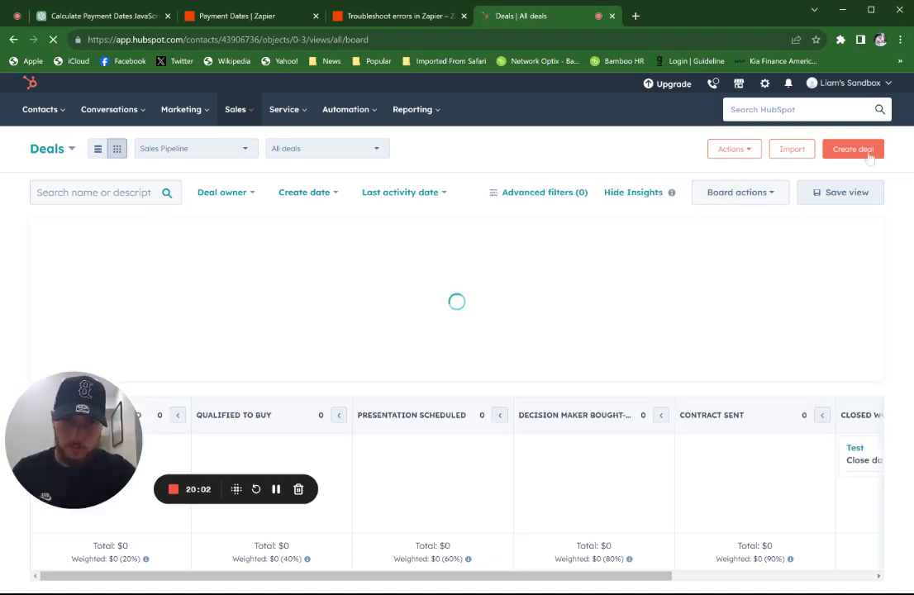
Step: Create a new deal named Test 2 in the Sales Pipeline at the Appointment Scheduled stage
left_click(862, 151)
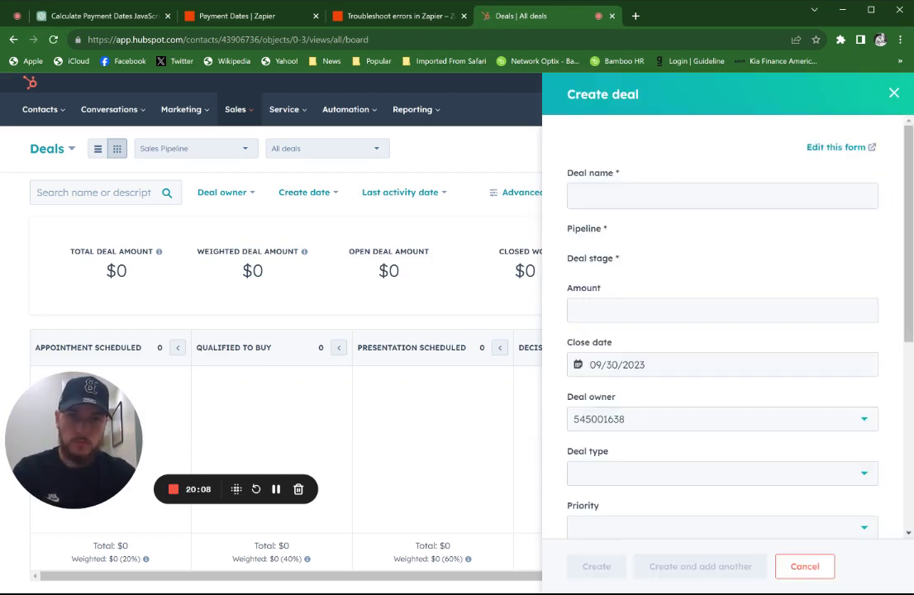
type("t 3")
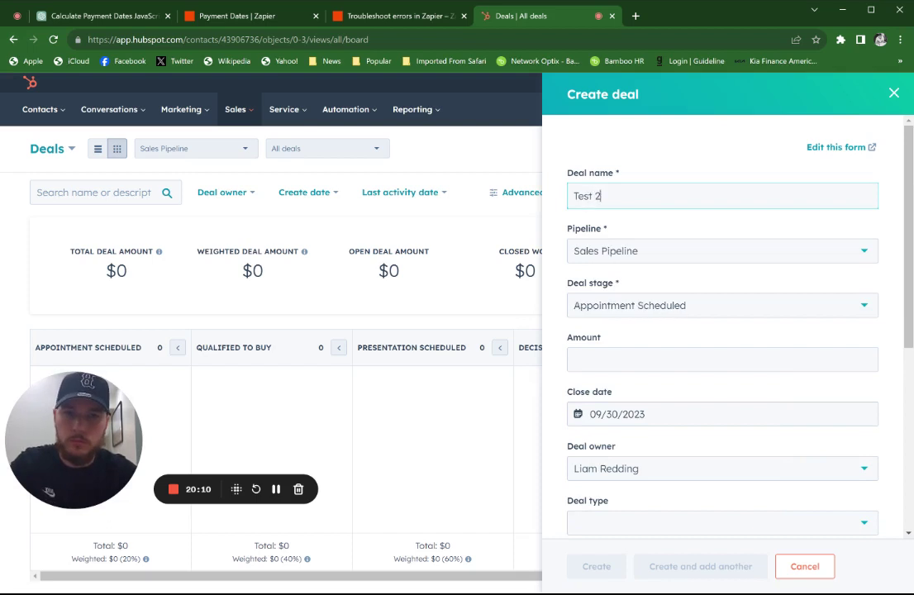
scroll(648, 515, "down", 2)
left_click(603, 567)
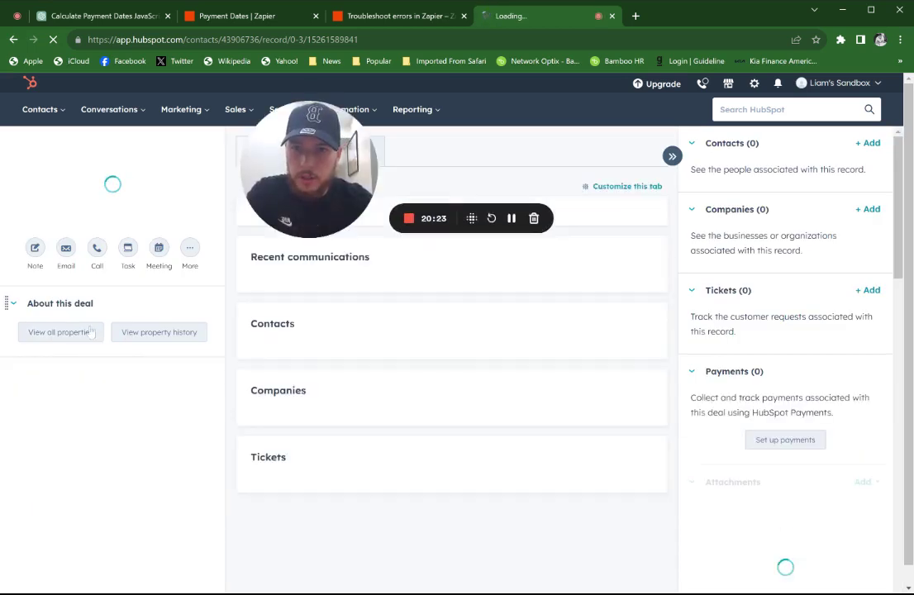
Step: Find the Number of Payments property among all of the Test 2 deal's properties, set it to 3, and save
left_click(52, 473)
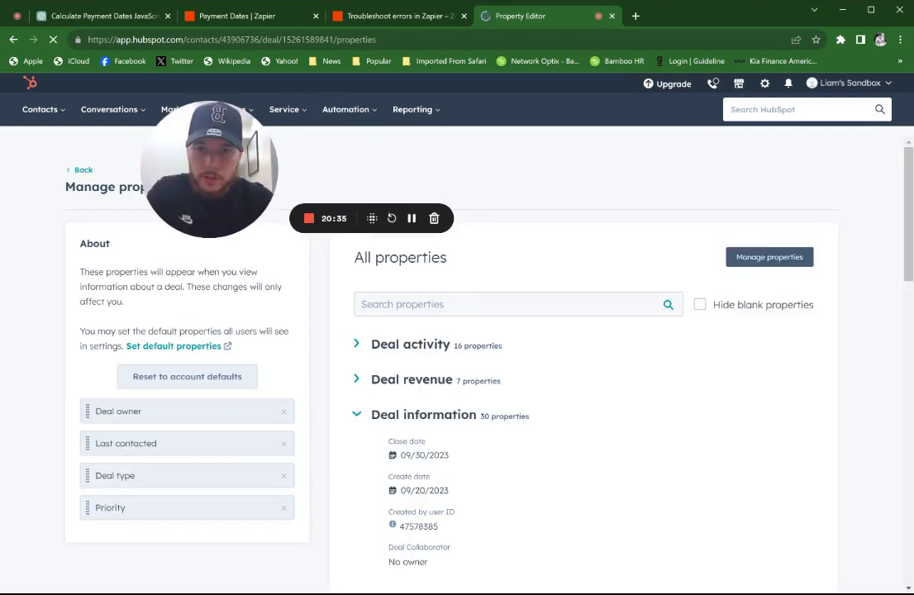
left_click(463, 305)
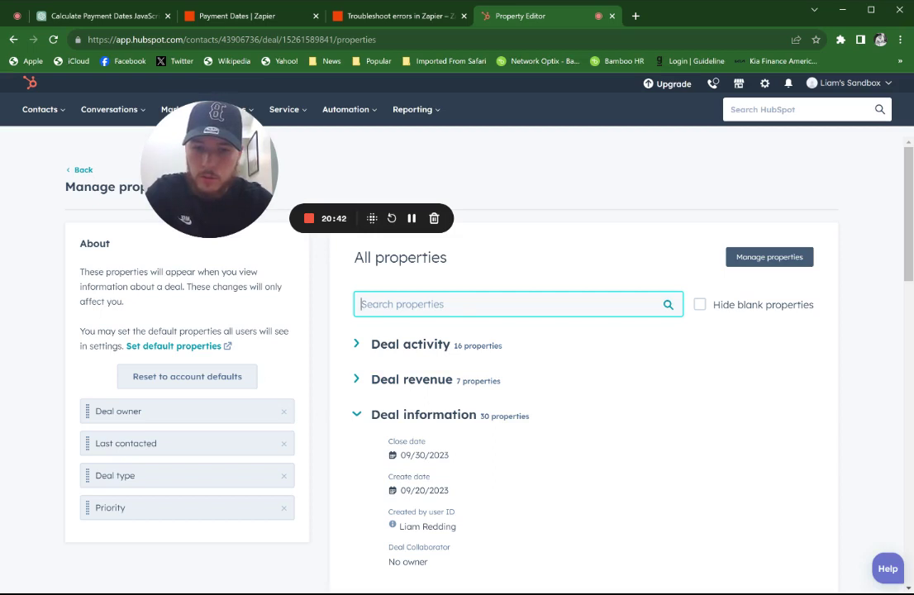
type("po")
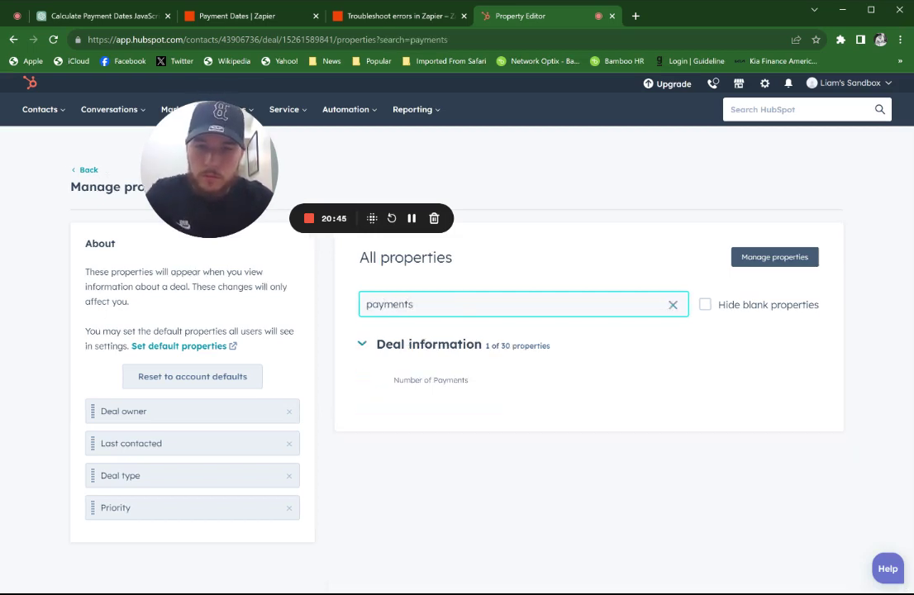
left_click(447, 385)
type("3")
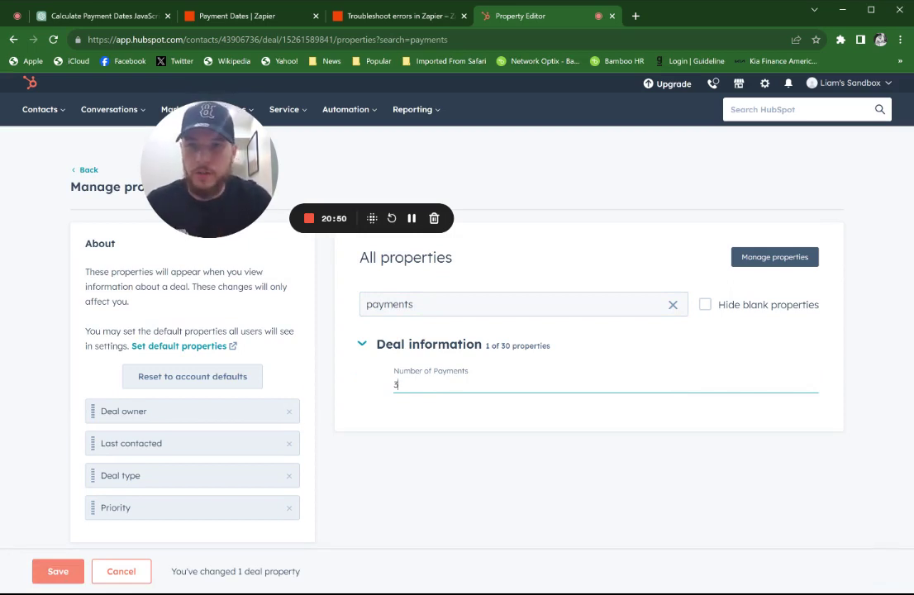
left_click(59, 574)
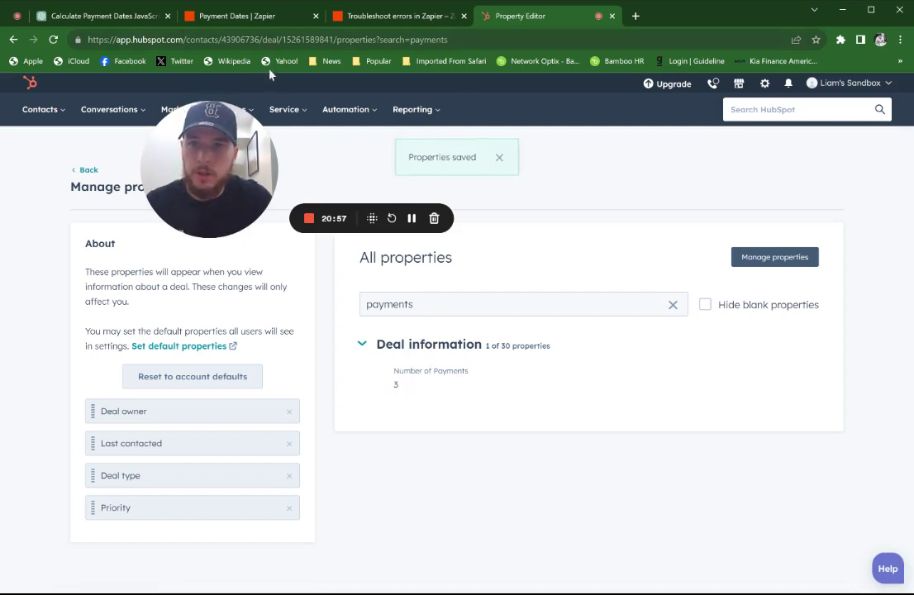
Step: Return to the Test 2 deal record and change its stage to Closed Won
left_click(88, 171)
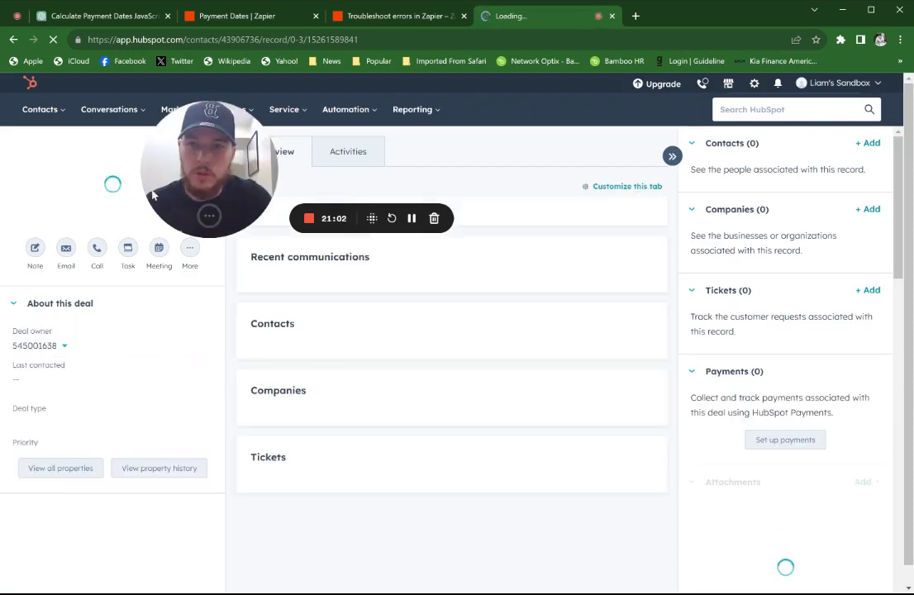
left_click_drag(219, 189, 357, 188)
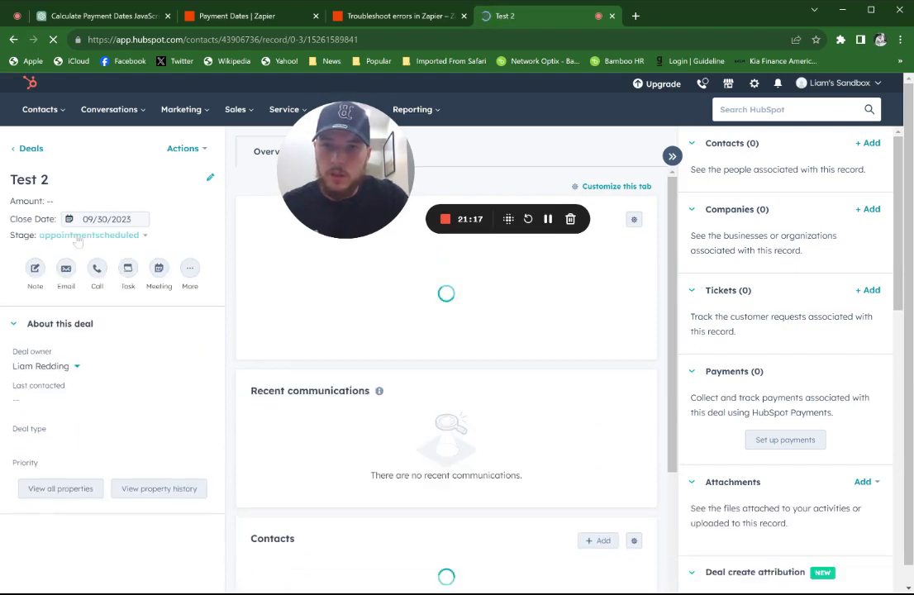
left_click(79, 237)
scroll(83, 331, "down", 3)
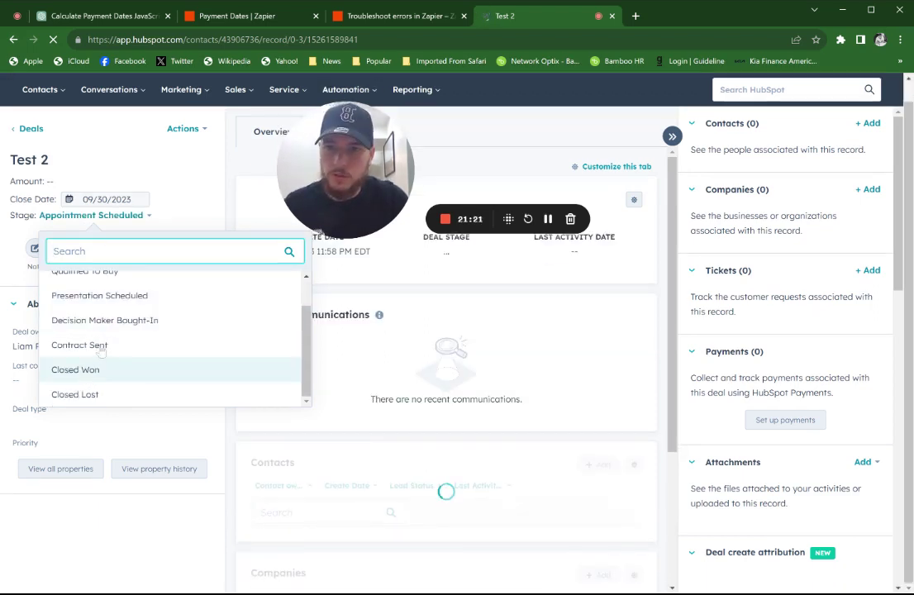
left_click(101, 351)
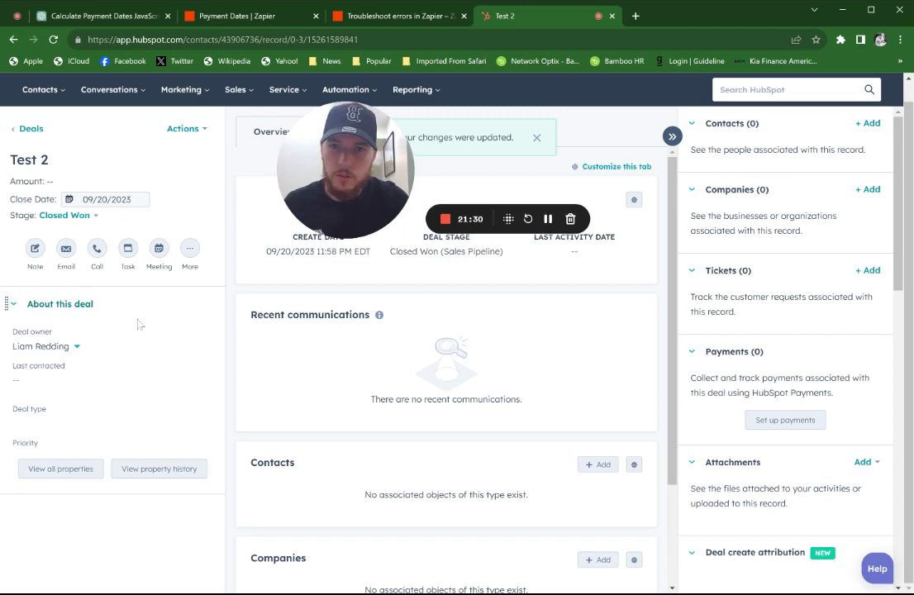
left_click(105, 348)
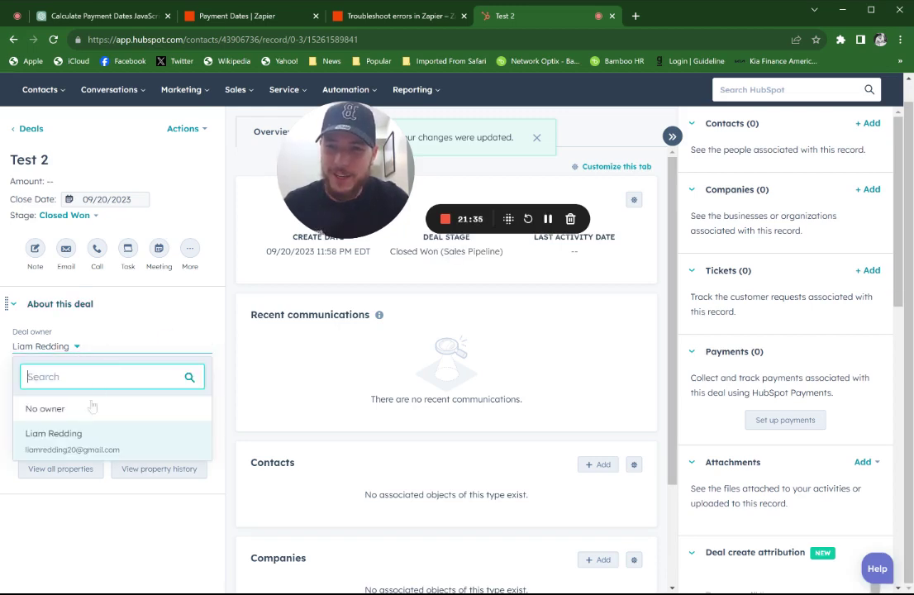
left_click(73, 403)
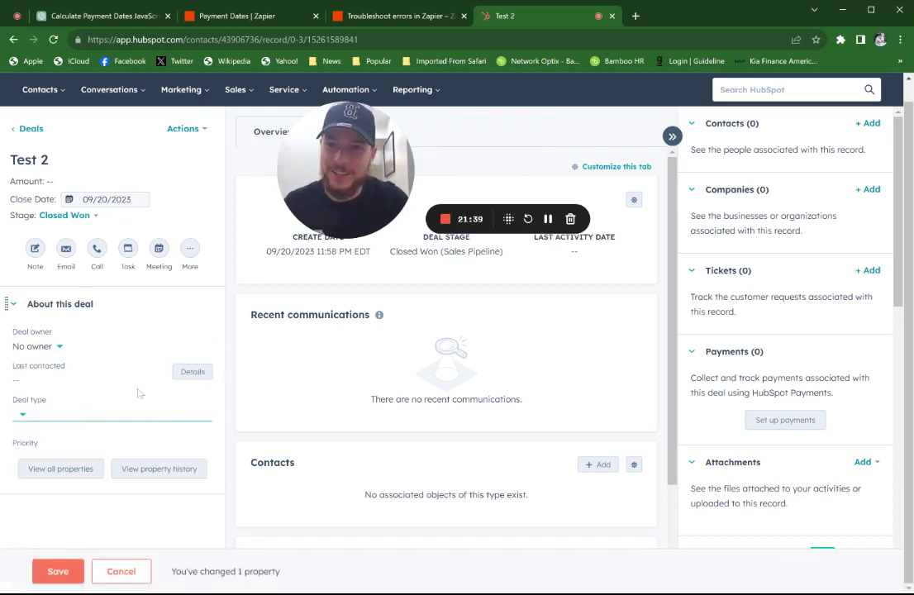
left_click(123, 576)
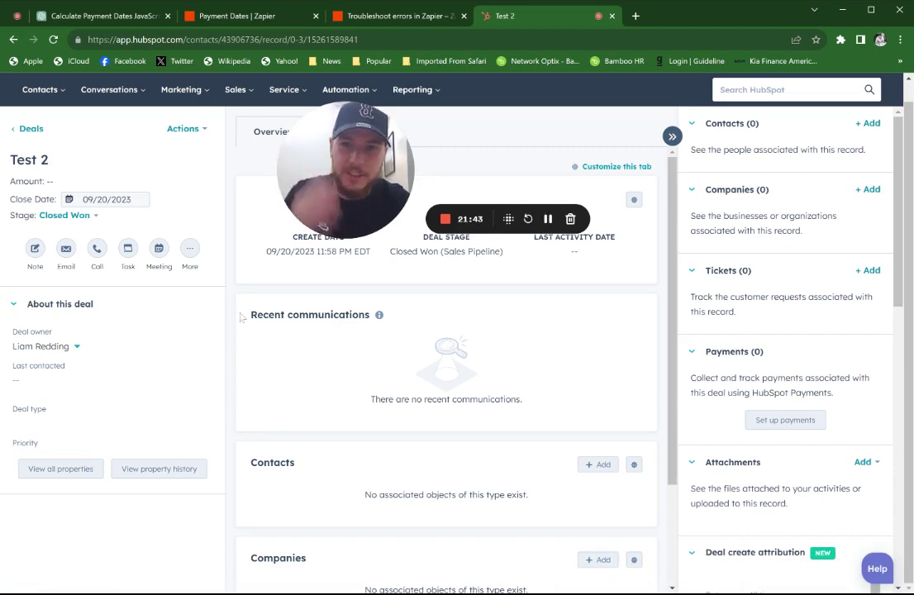
Step: Close the Zapier troubleshooting tab, filter all of Test 2's properties by "date", and check the Payment Date 1 to 5 fields
left_click(33, 129)
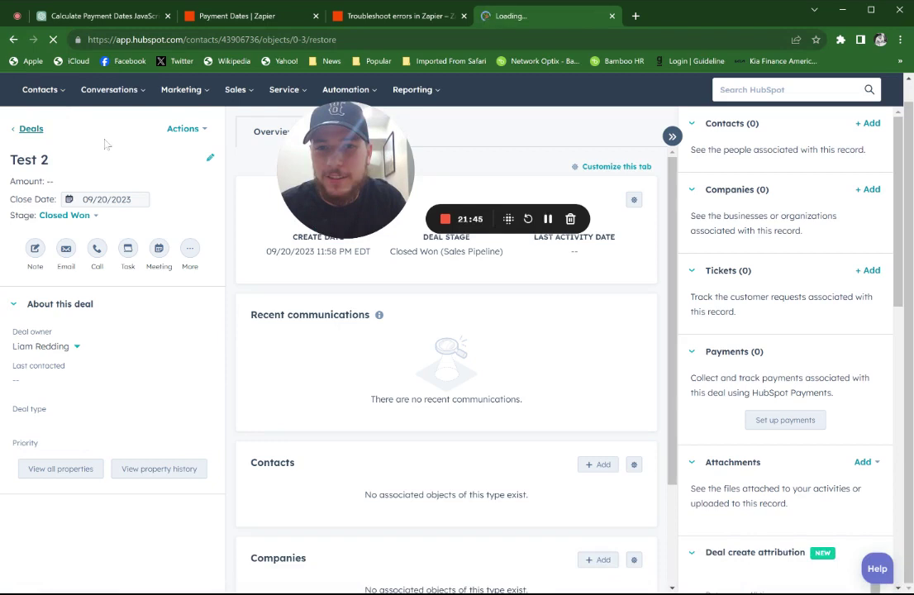
left_click(14, 39)
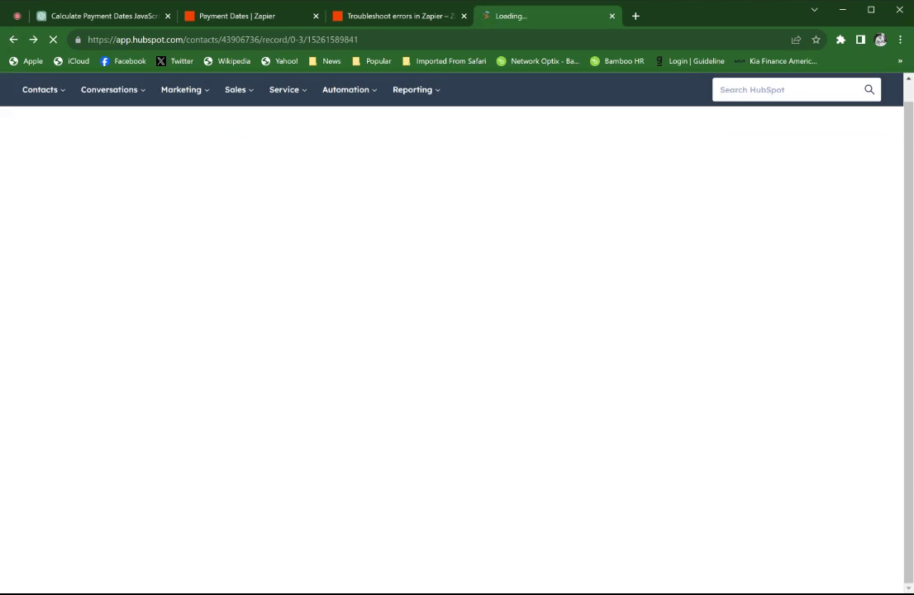
left_click(464, 17)
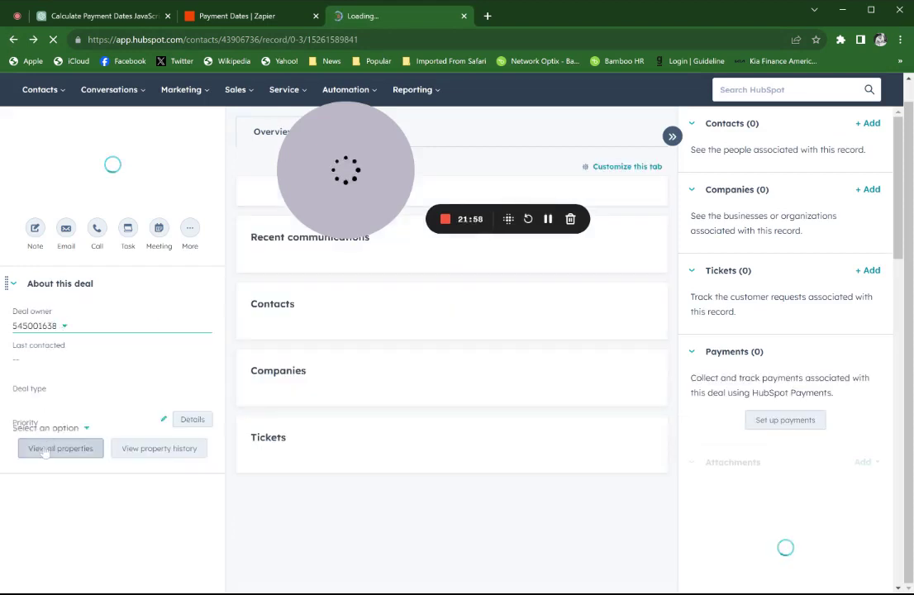
left_click(45, 443)
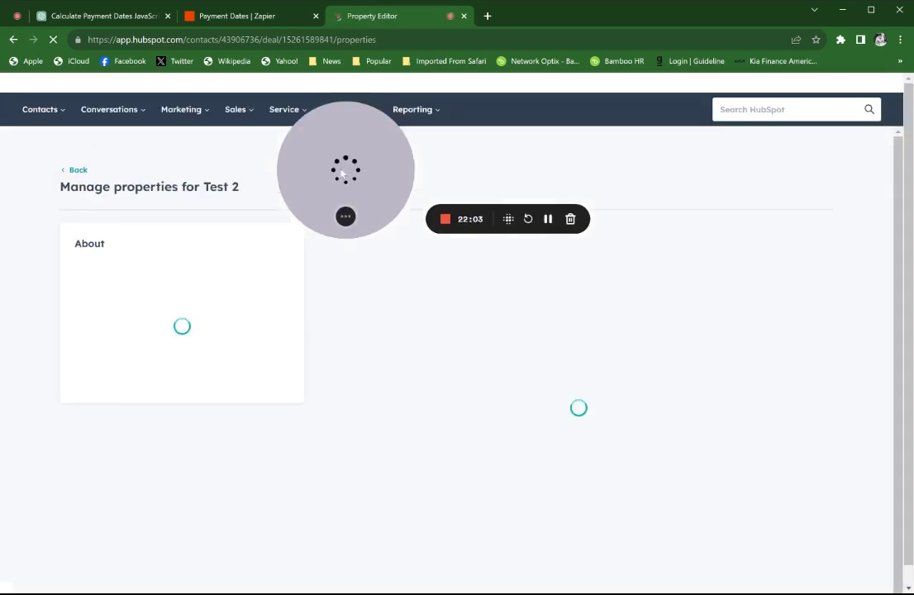
left_click_drag(245, 209, 130, 199)
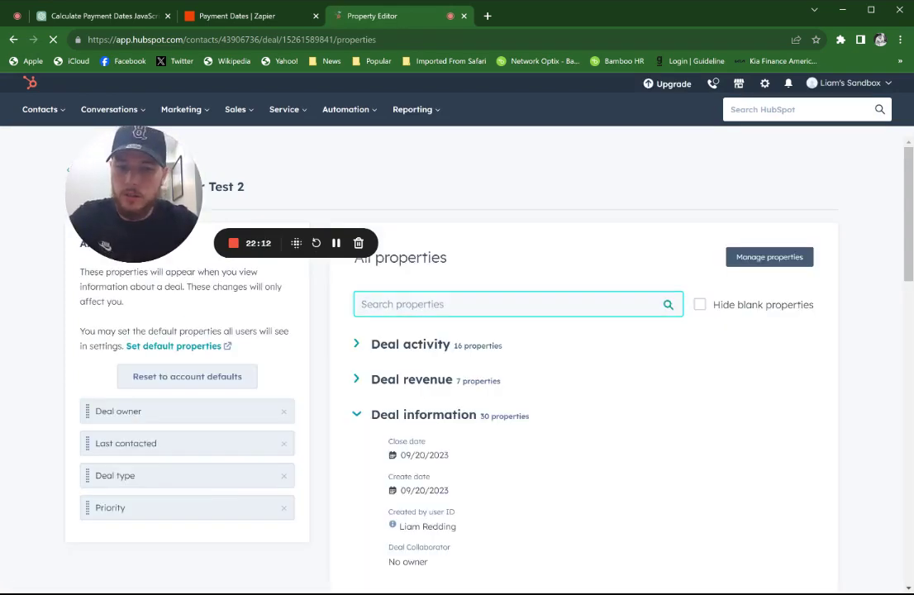
type("date")
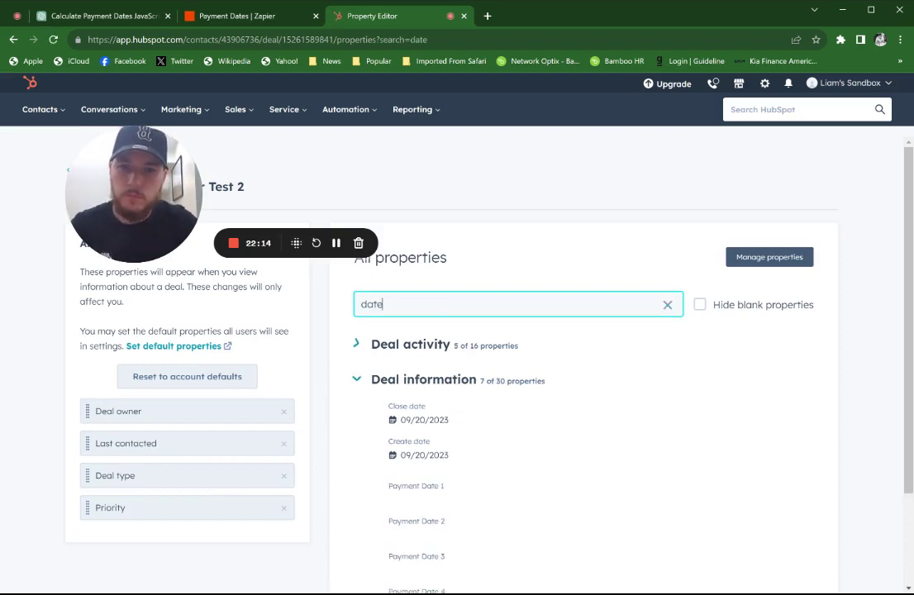
scroll(579, 372, "down", 3)
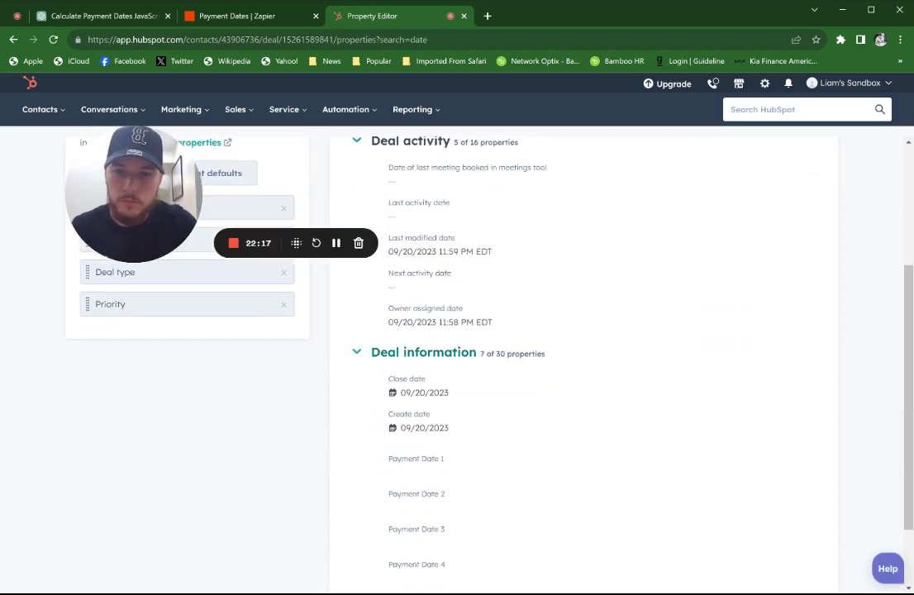
scroll(389, 491, "down", 1)
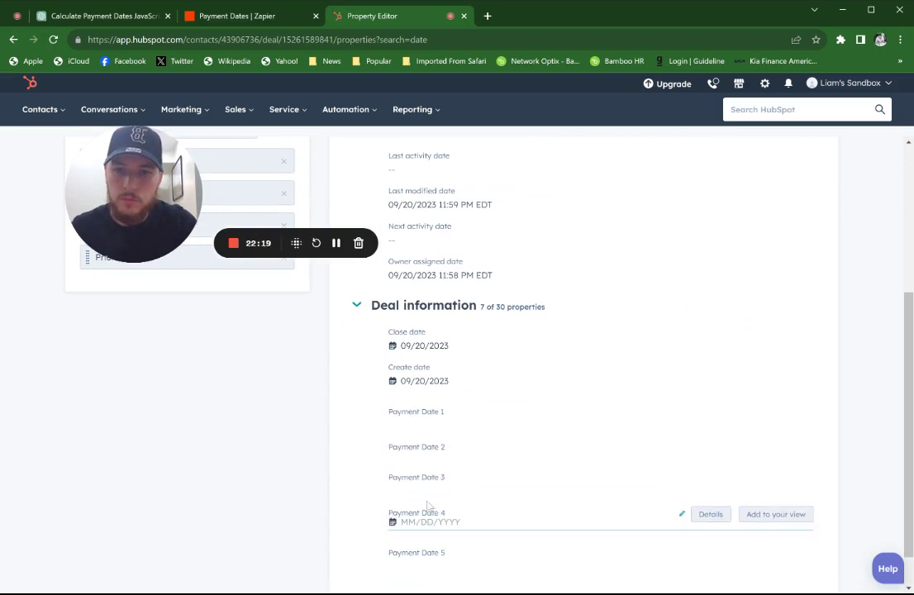
scroll(432, 435, "up", 1)
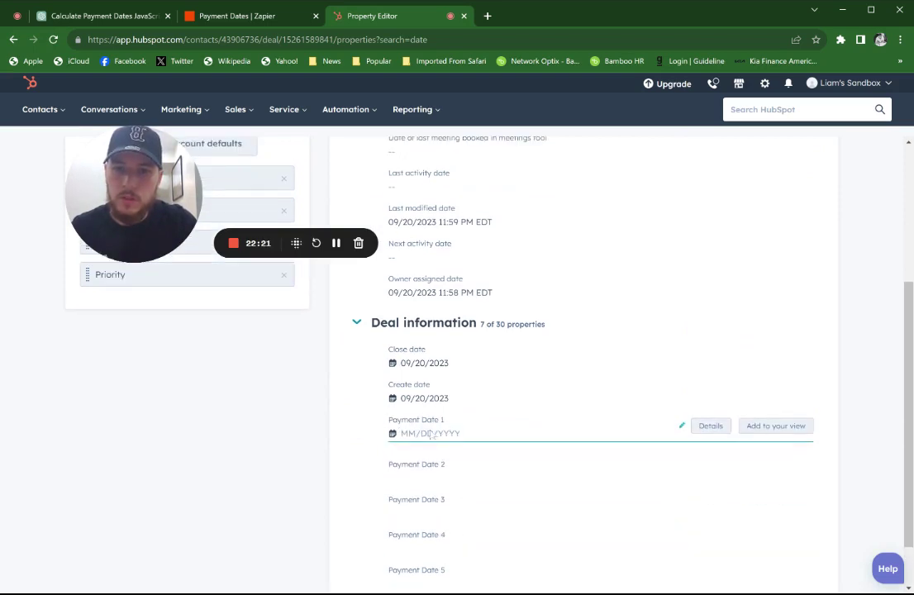
scroll(431, 435, "up", 4)
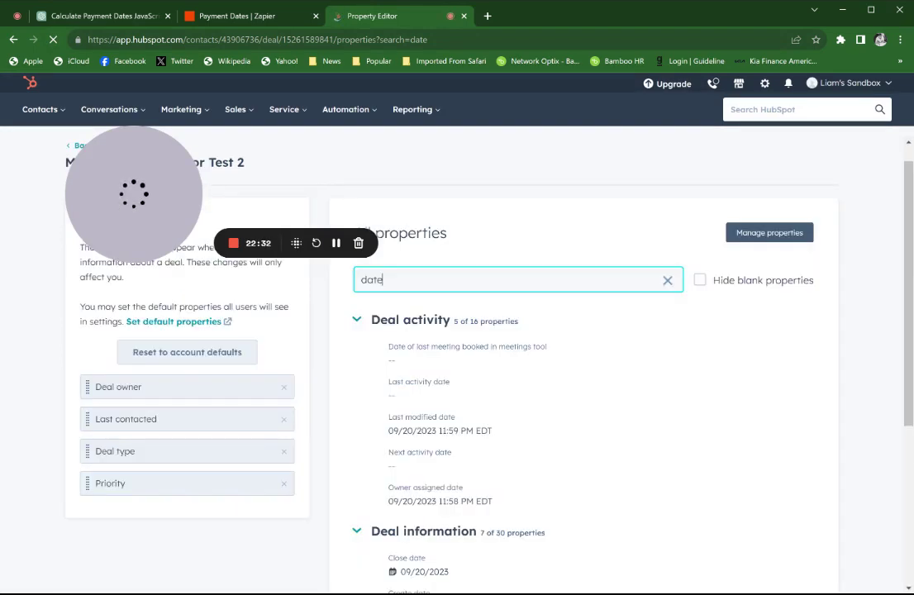
scroll(342, 228, "down", 3)
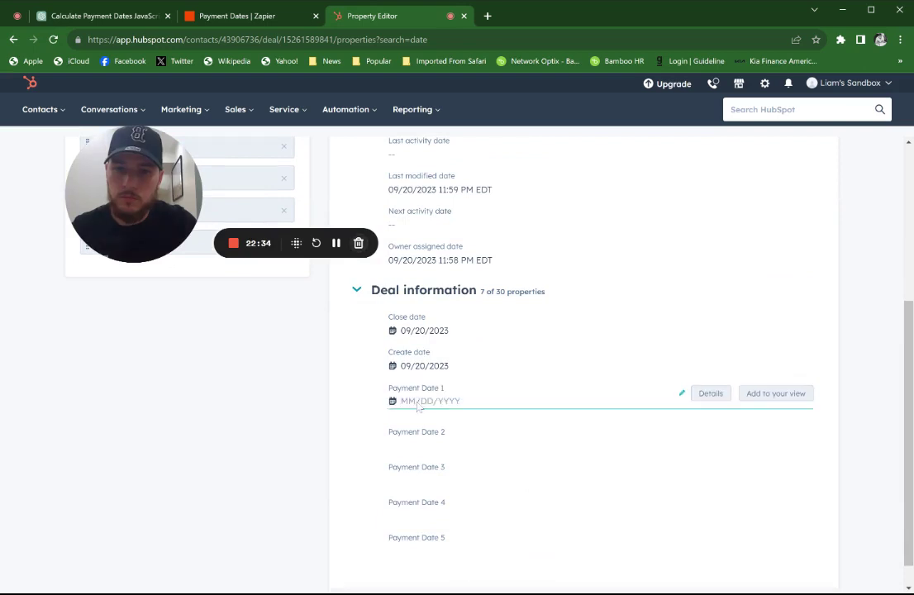
Step: Switch to Zapier and publish the Payment Dates Zap
left_click(271, 24)
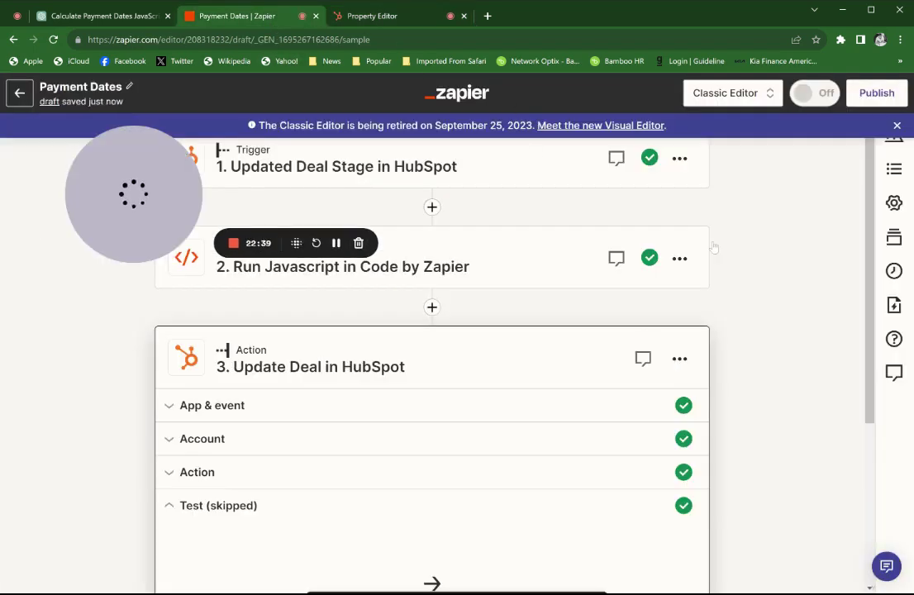
left_click(872, 98)
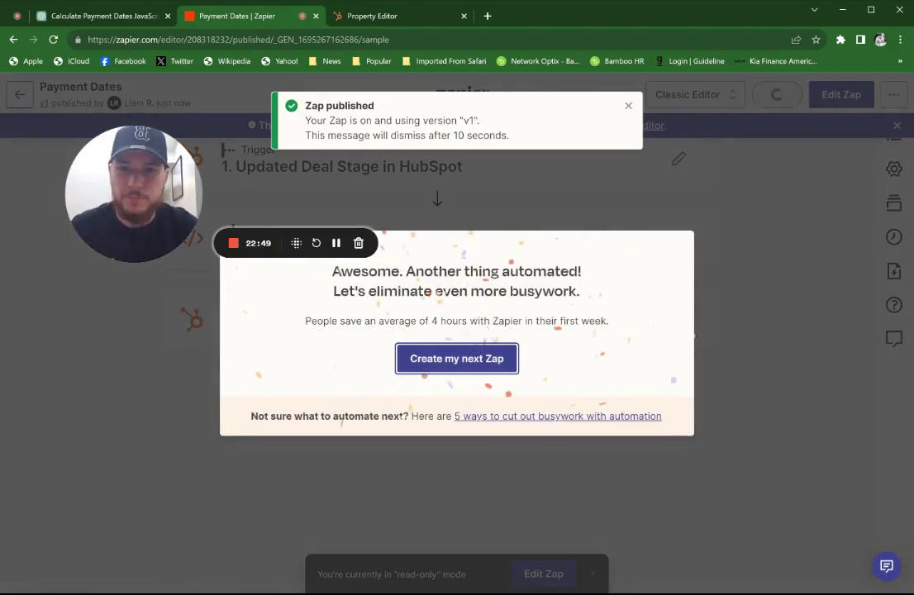
Step: Switch back to HubSpot, find Test 2's Deal stage property by searching for "stage", set it to Presentation Scheduled, and save
left_click(421, 26)
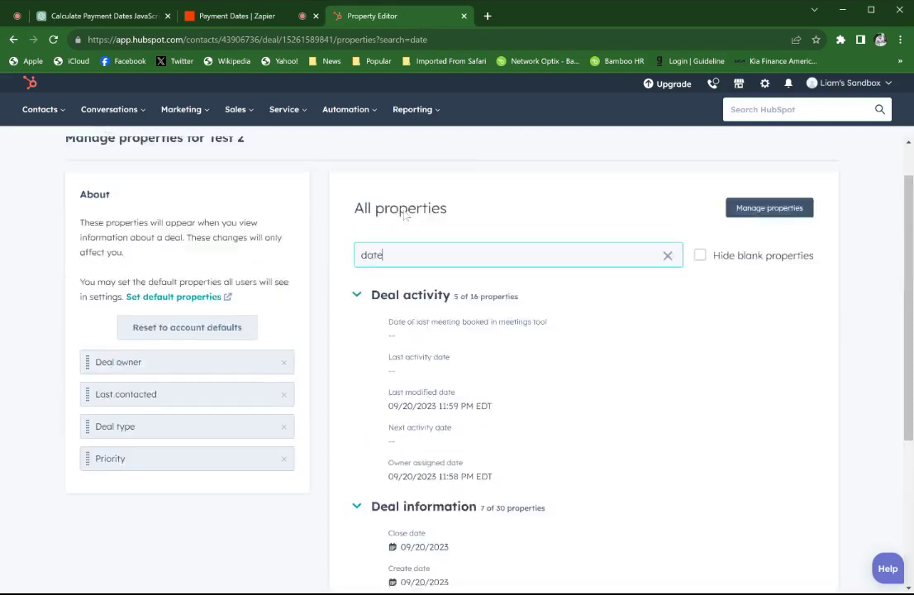
scroll(190, 183, "up", 3)
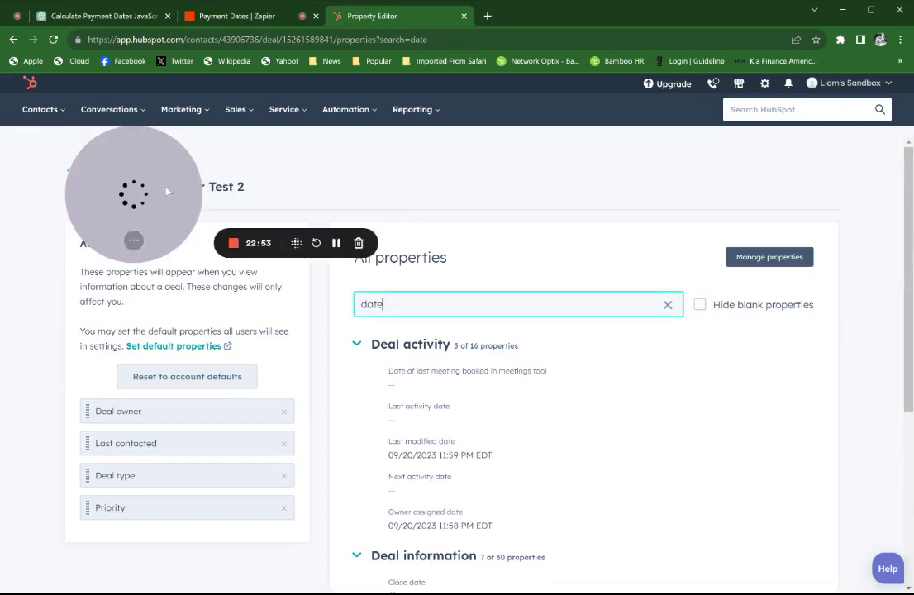
left_click_drag(166, 191, 136, 270)
left_click_drag(386, 304, 341, 300)
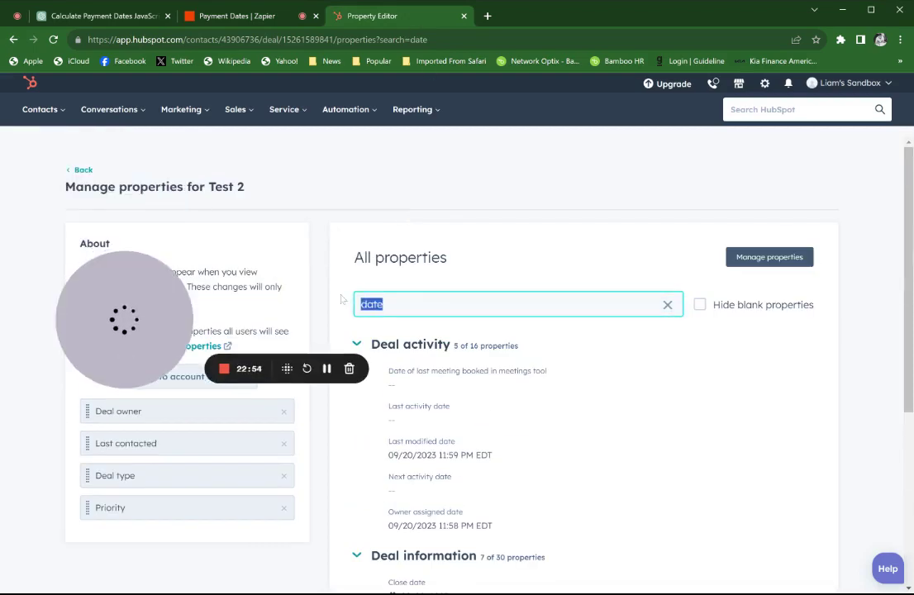
type("stag")
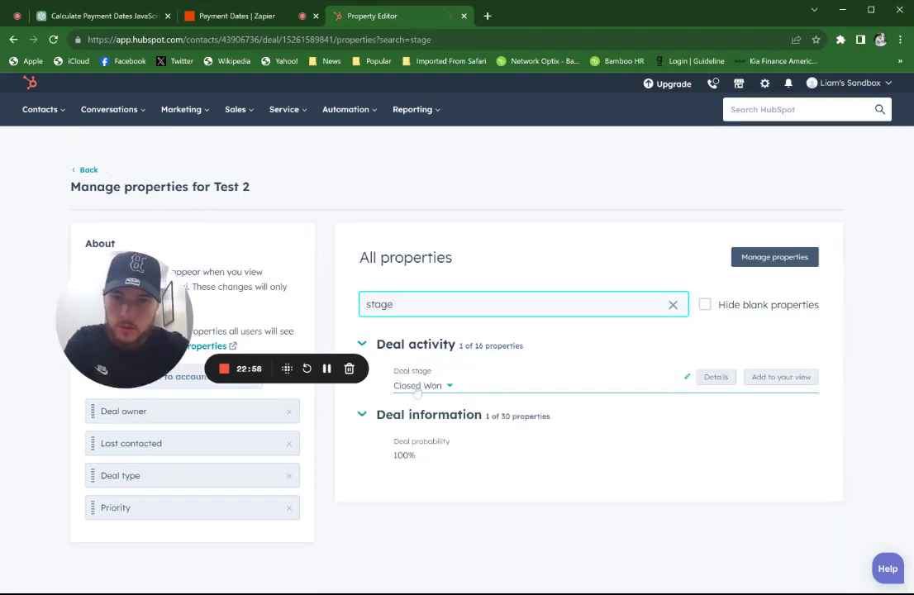
left_click(420, 385)
left_click(438, 461)
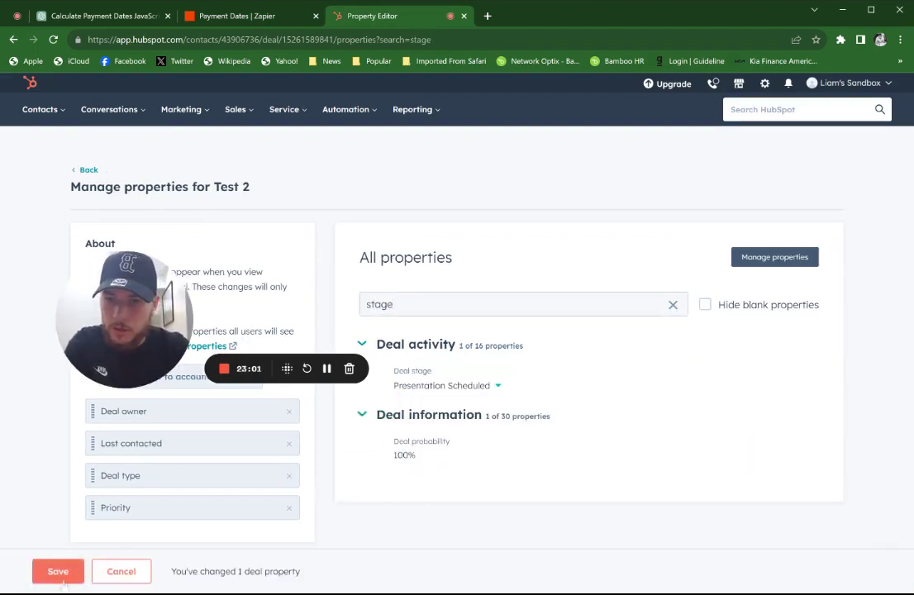
left_click(51, 582)
Step: Set Test 2's Deal stage to Closed Won and save the change
left_click(498, 386)
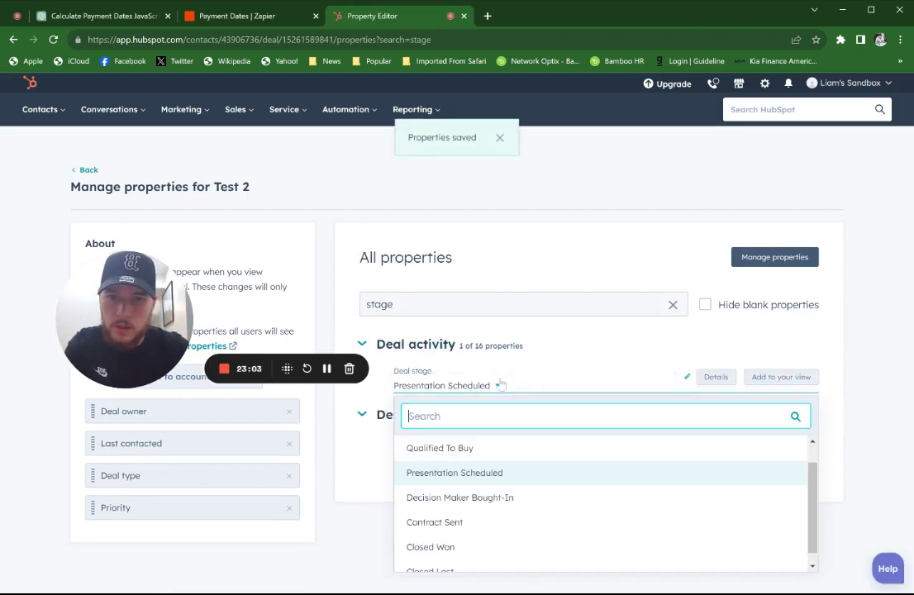
scroll(439, 529, "down", 1)
left_click(430, 530)
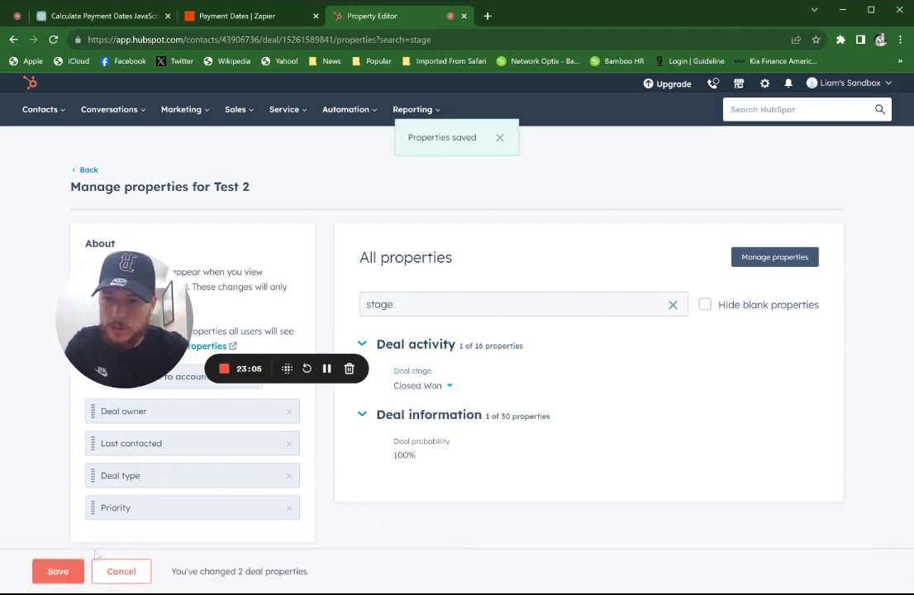
left_click(58, 574)
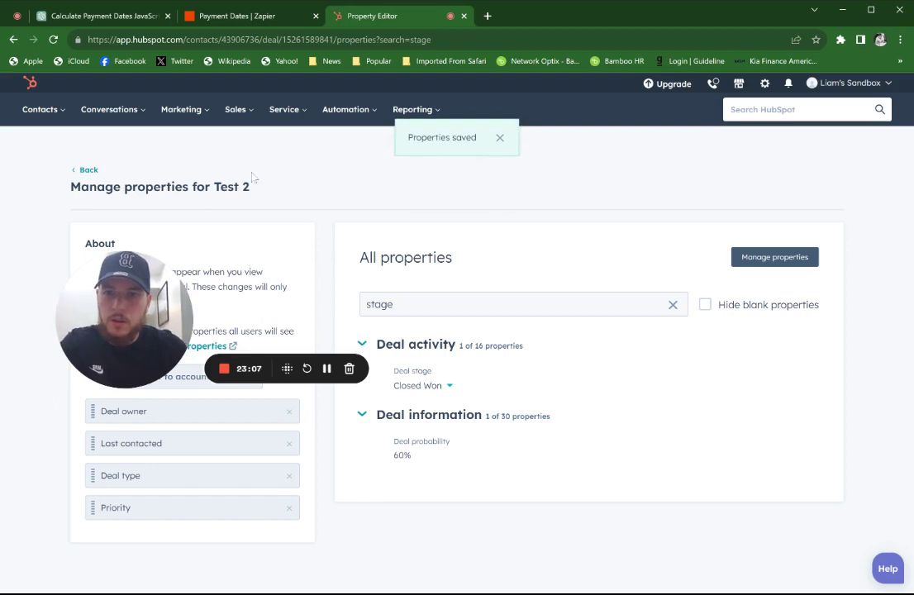
Step: Filter Test 2's properties by "date", reload the page, and check whether the Payment Date fields are filled in
left_click(89, 172)
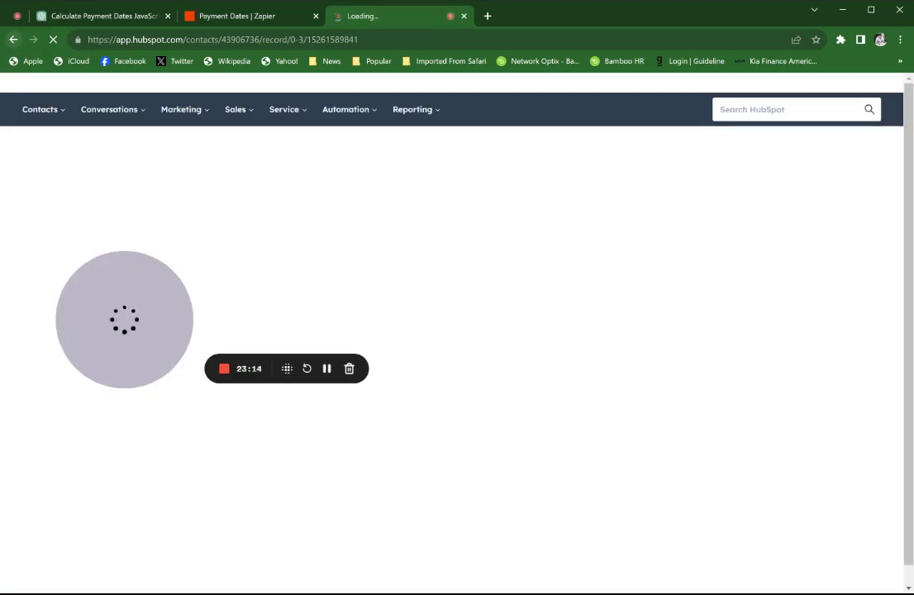
left_click(13, 41)
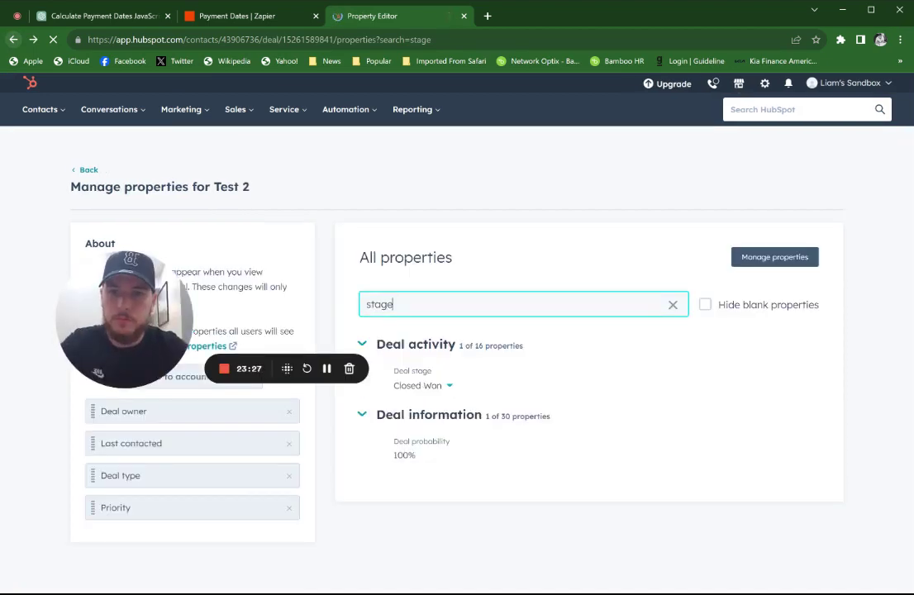
key("BackSpace")
key("BackSpace")
key("BackSpace")
key("BackSpace")
key("BackSpace")
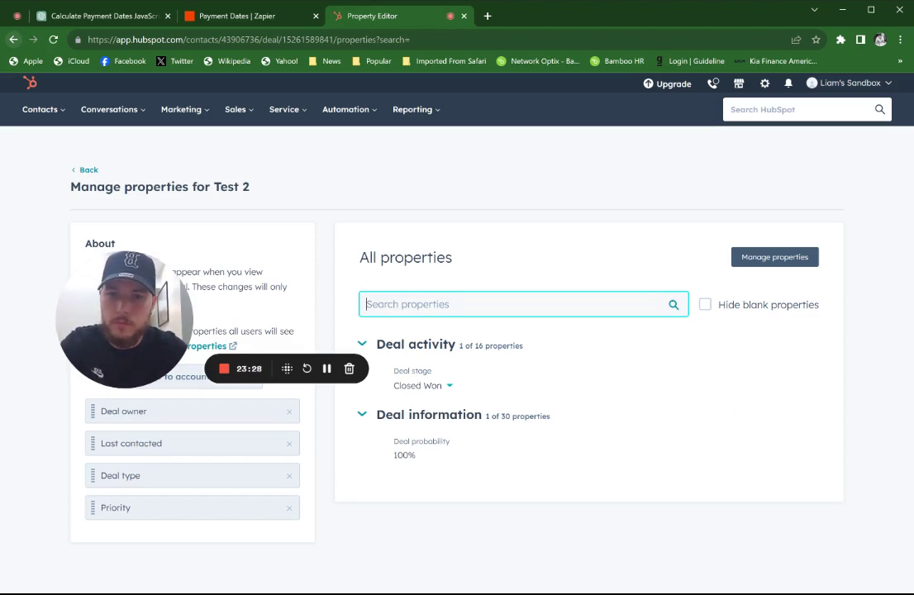
type("date")
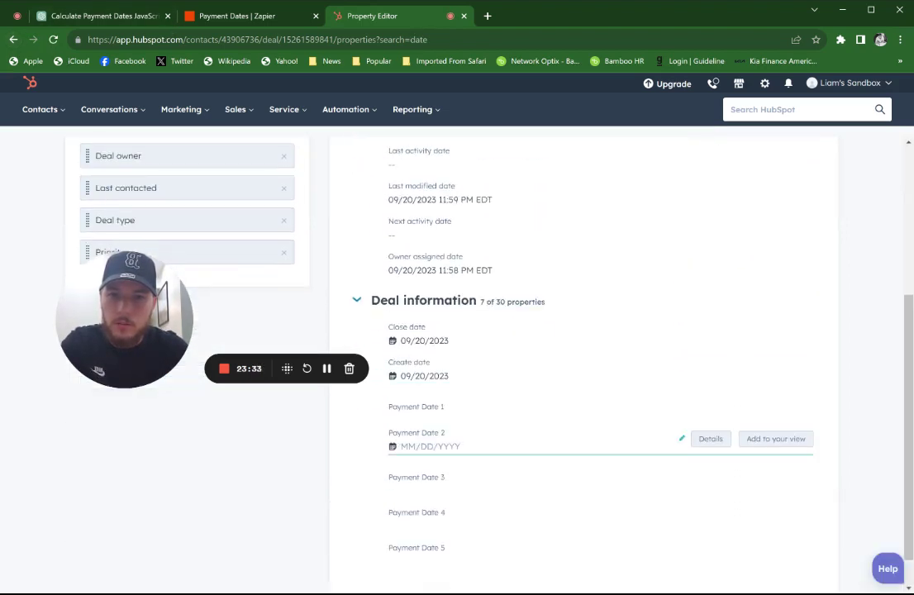
left_click(54, 40)
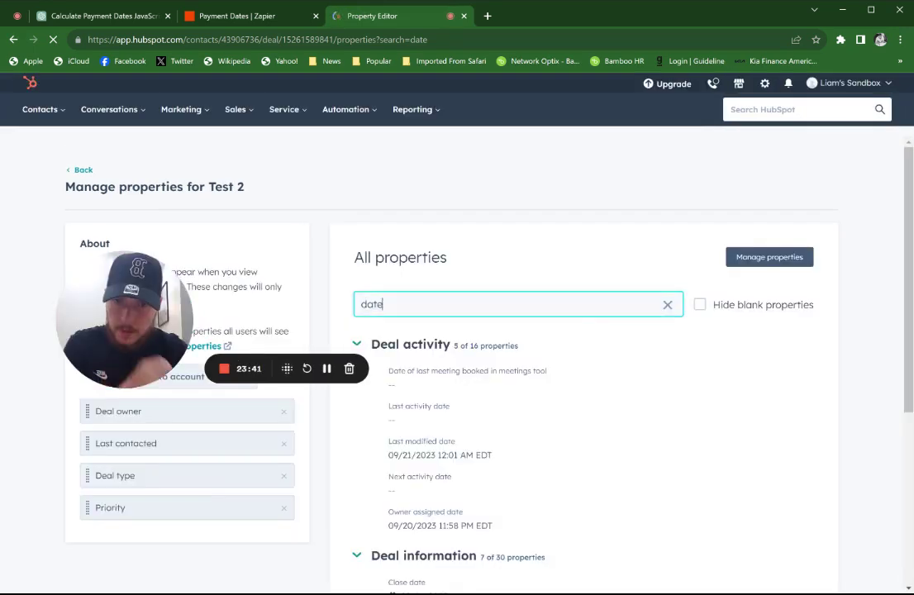
scroll(373, 348, "down", 5)
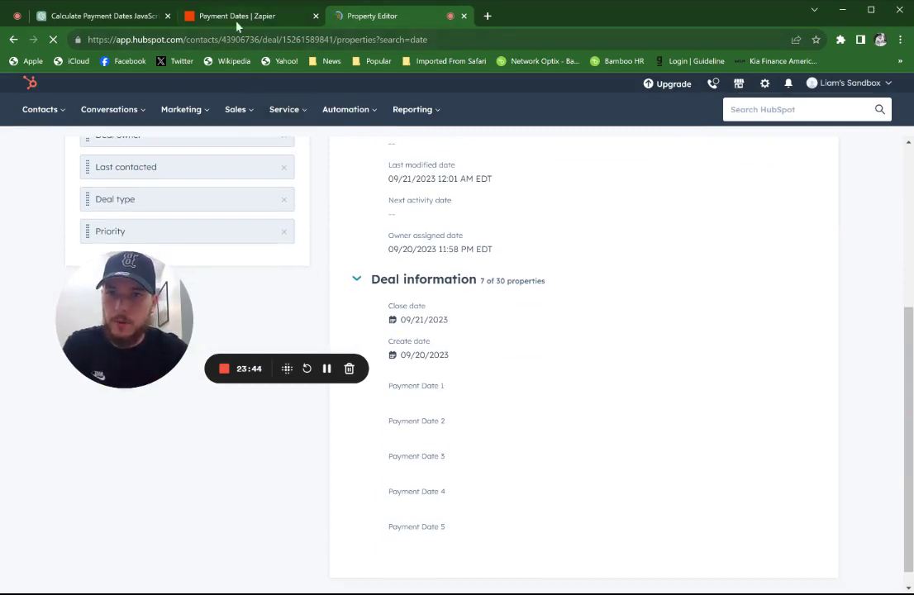
Step: Switch to Zapier, dismiss the publish dialog, and check the Payment Dates Zap's run history, reloading it once
left_click(206, 16)
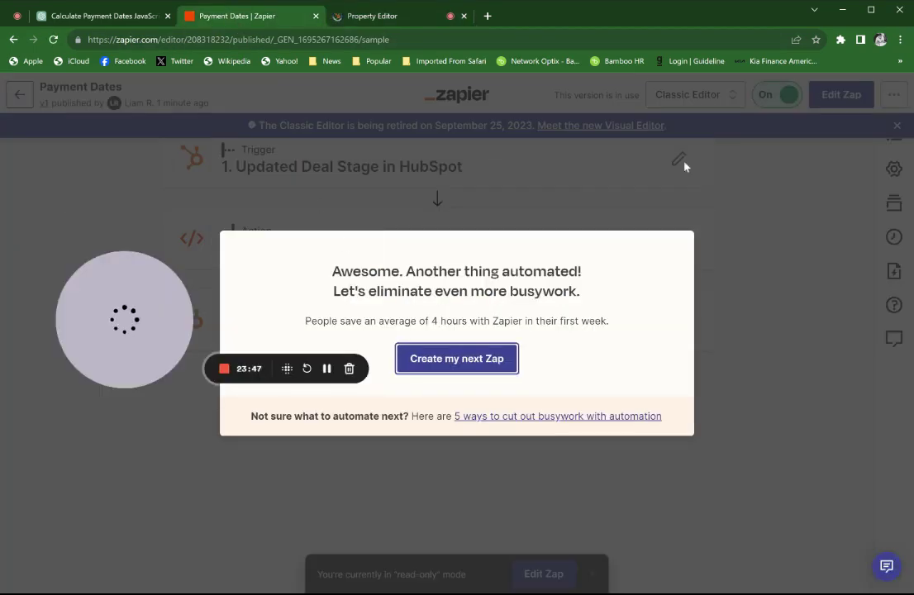
left_click(727, 177)
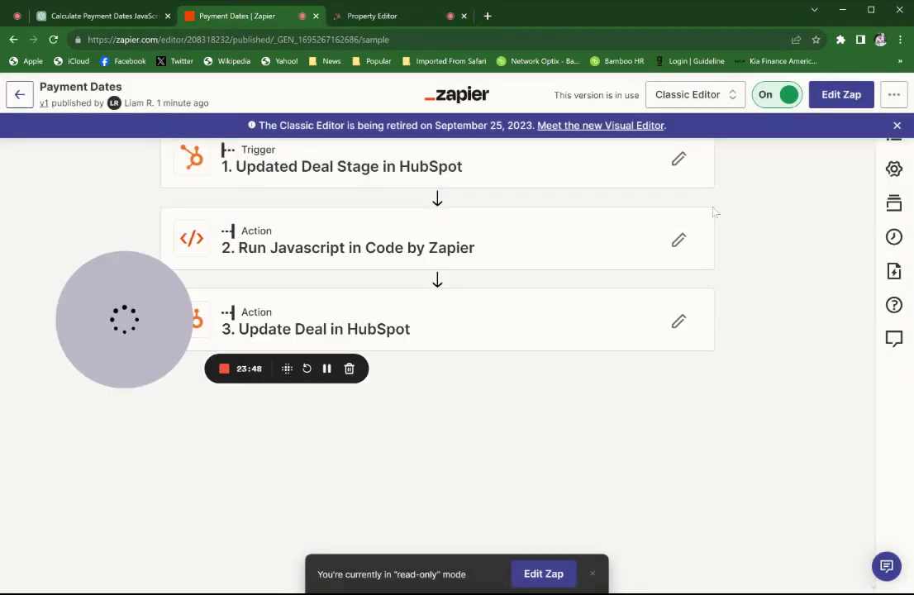
left_click(894, 236)
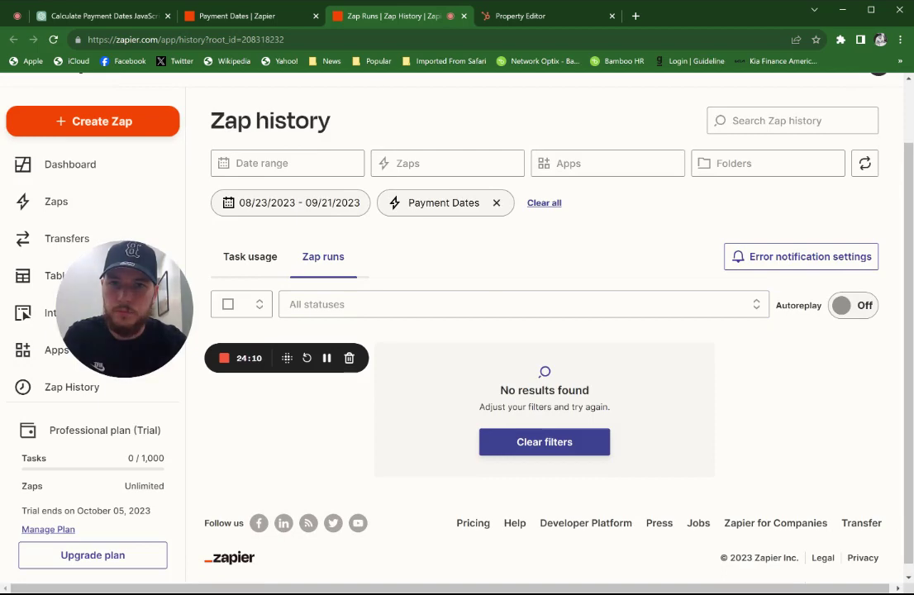
left_click(300, 19)
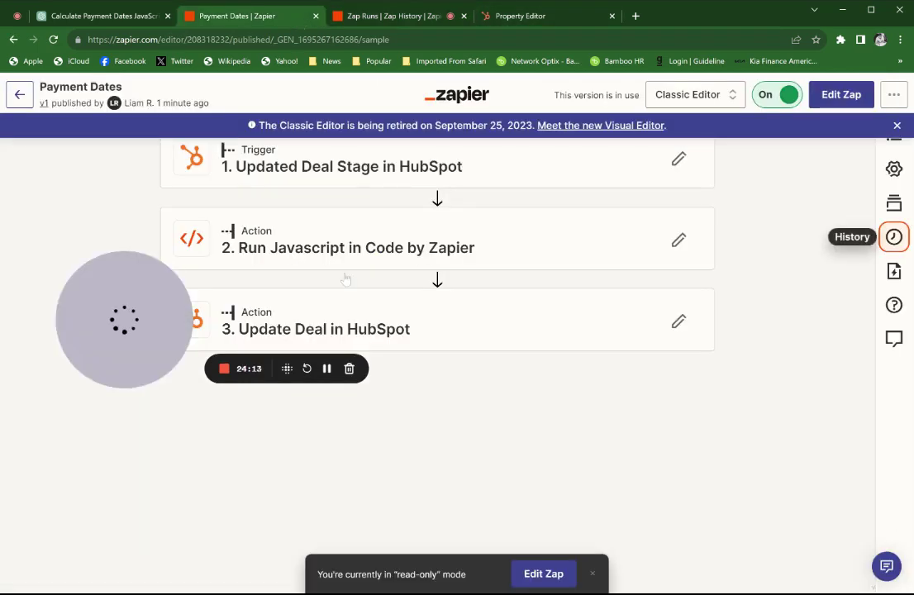
left_click(418, 17)
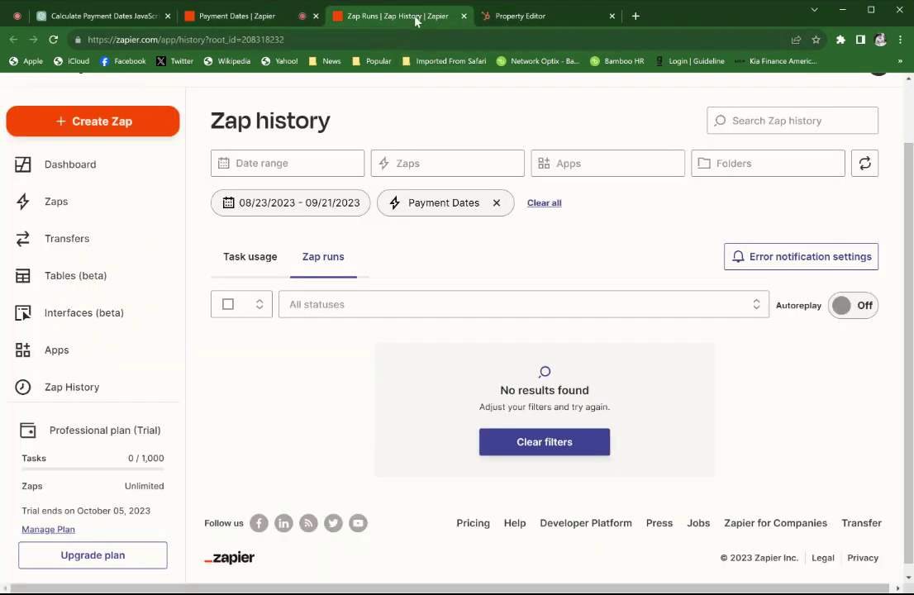
left_click(54, 40)
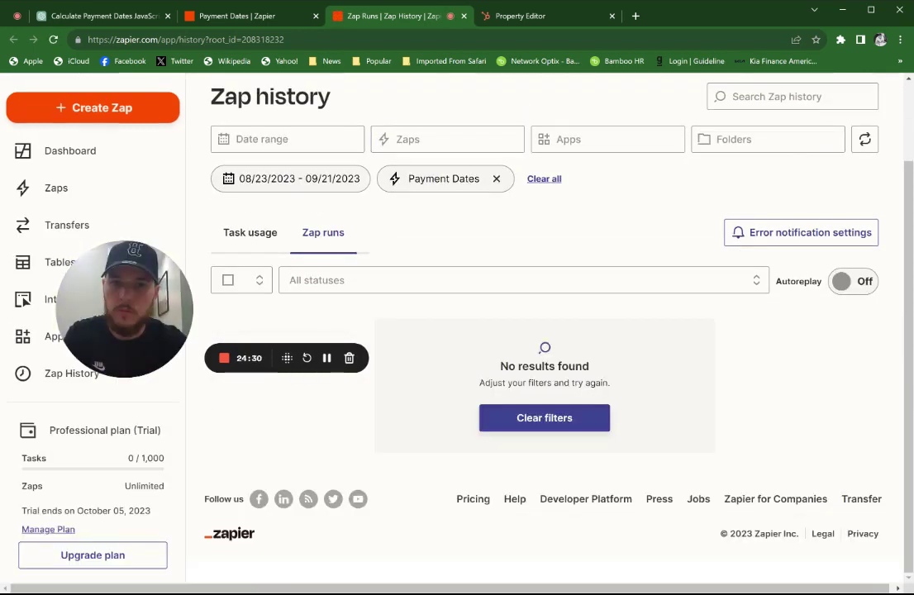
Step: Switch to the Payment Dates Zap editor and review the HubSpot trigger's pipeline, stage and additional properties, opening the trigger for editing
left_click(285, 17)
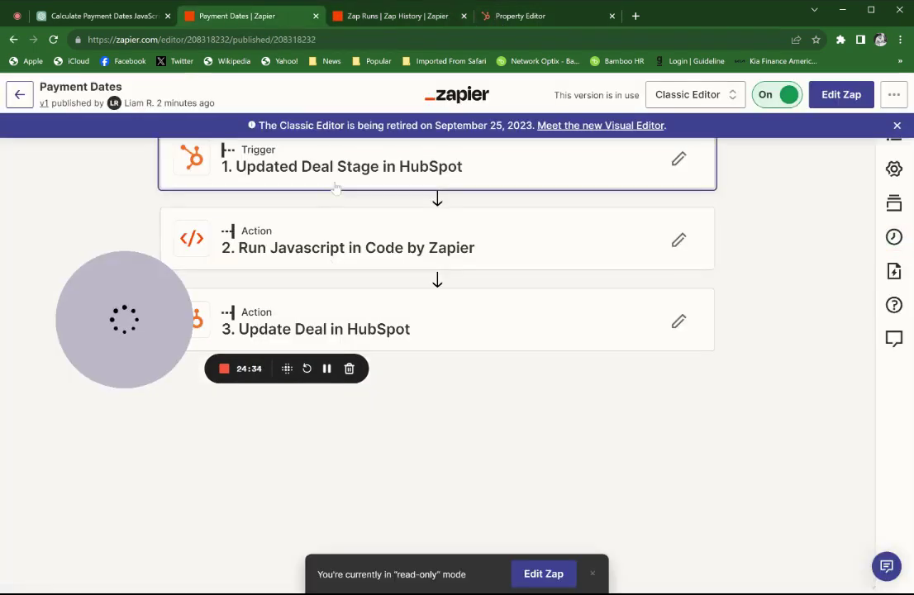
left_click(335, 188)
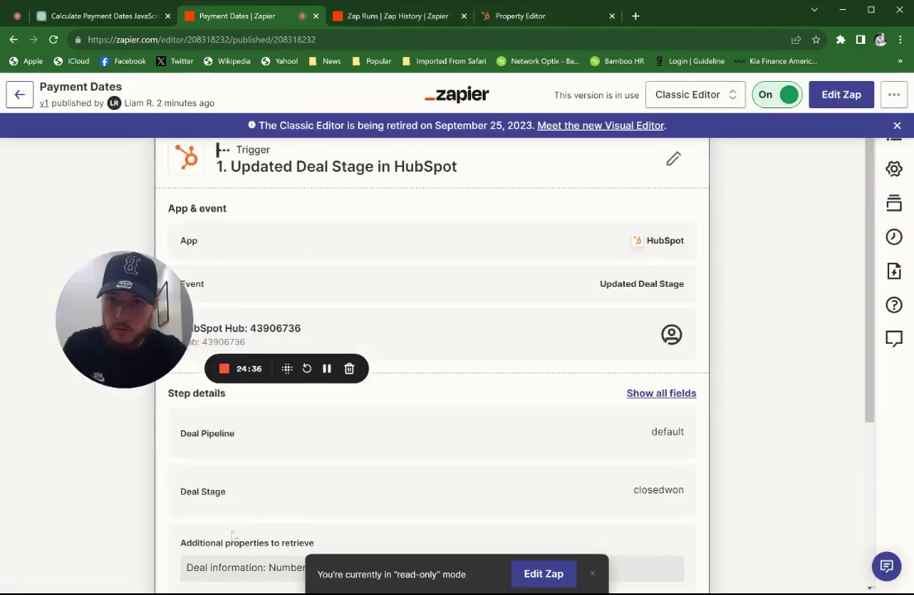
scroll(234, 516, "down", 1)
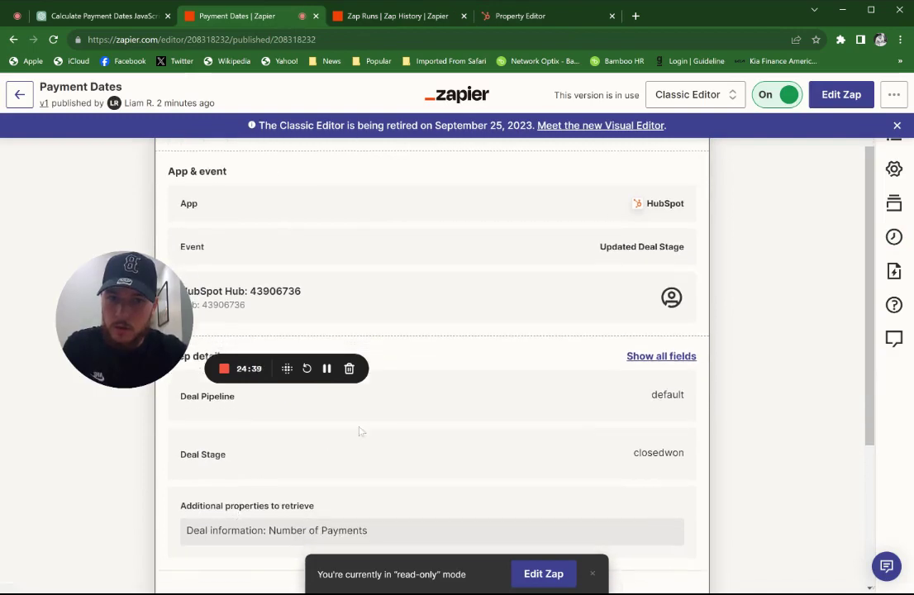
scroll(512, 363, "down", 1)
scroll(521, 388, "down", 2)
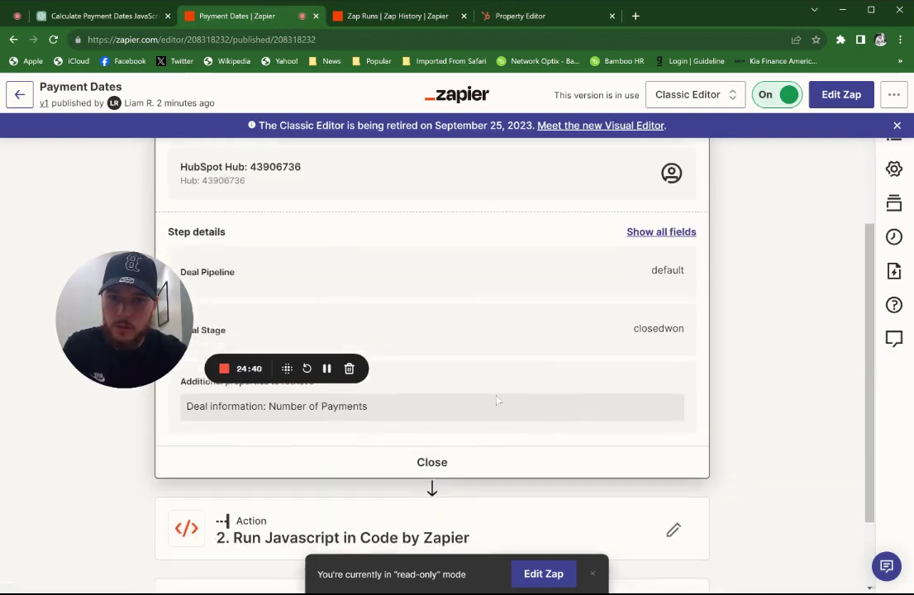
scroll(497, 400, "up", 4)
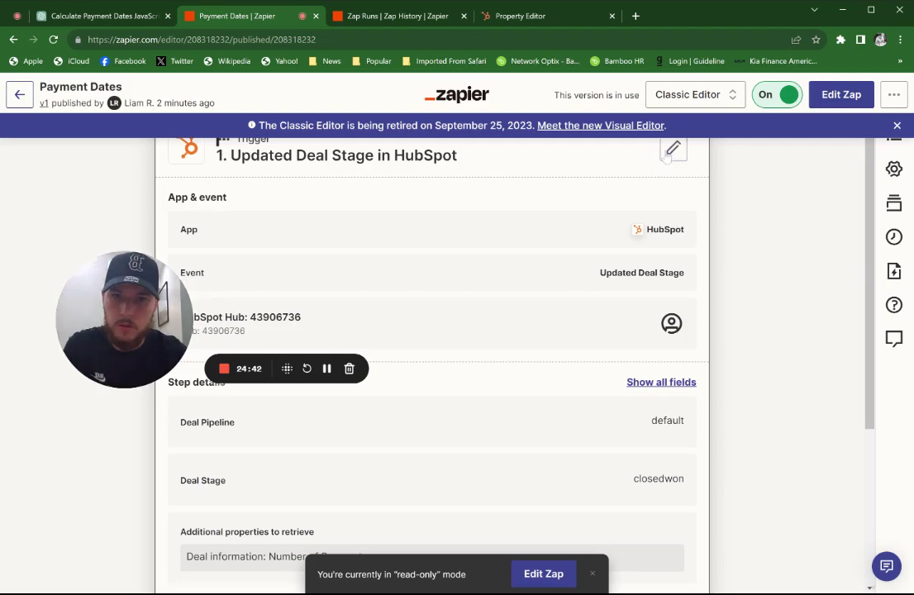
left_click(666, 157)
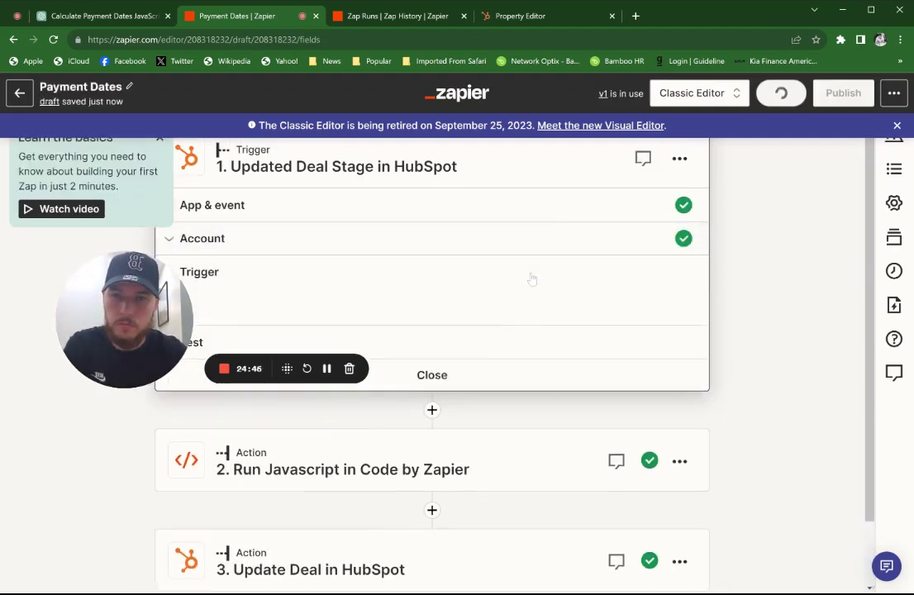
scroll(513, 283, "down", 4)
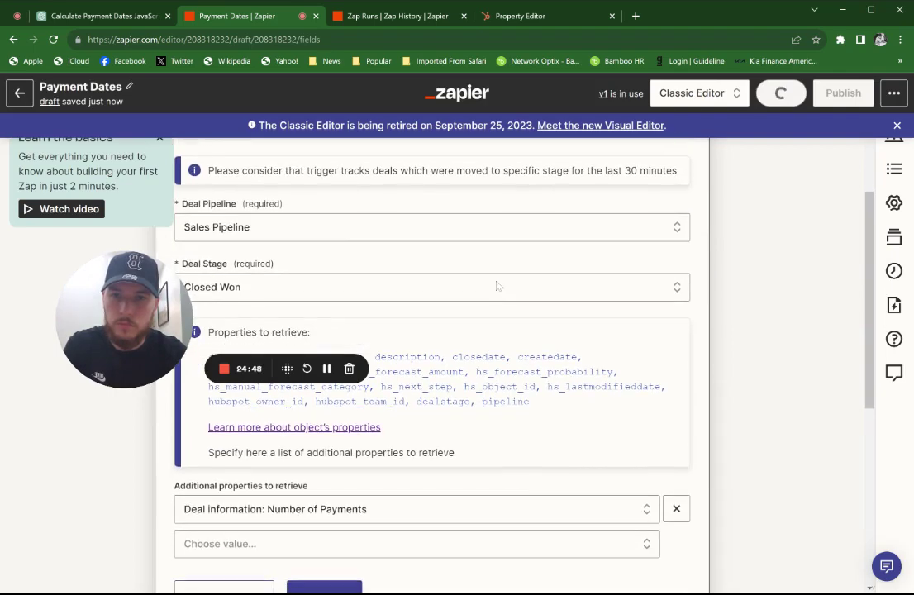
Step: Switch to HubSpot, go back to the Test 2 deal record, and open its Stage options to check the current stage
left_click(496, 25)
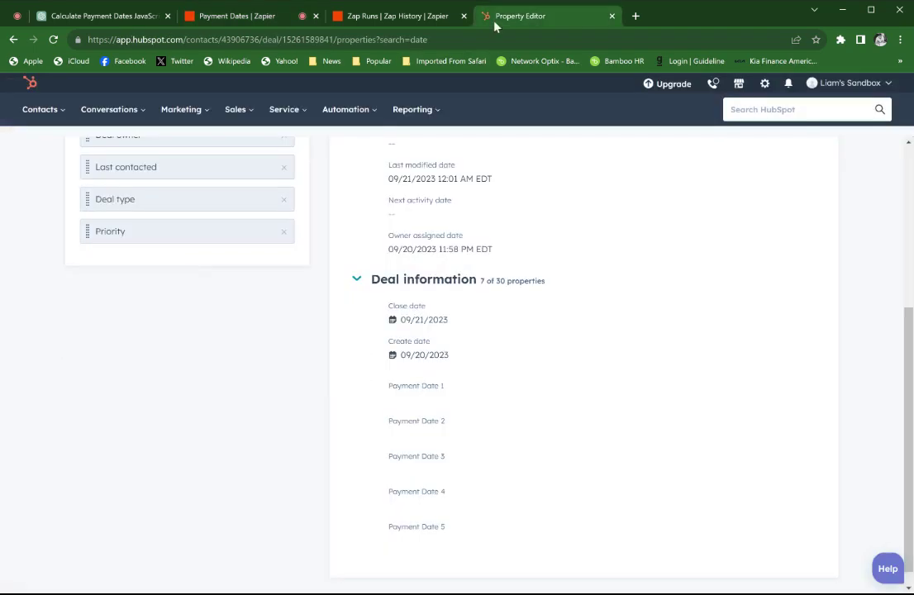
scroll(347, 153, "up", 4)
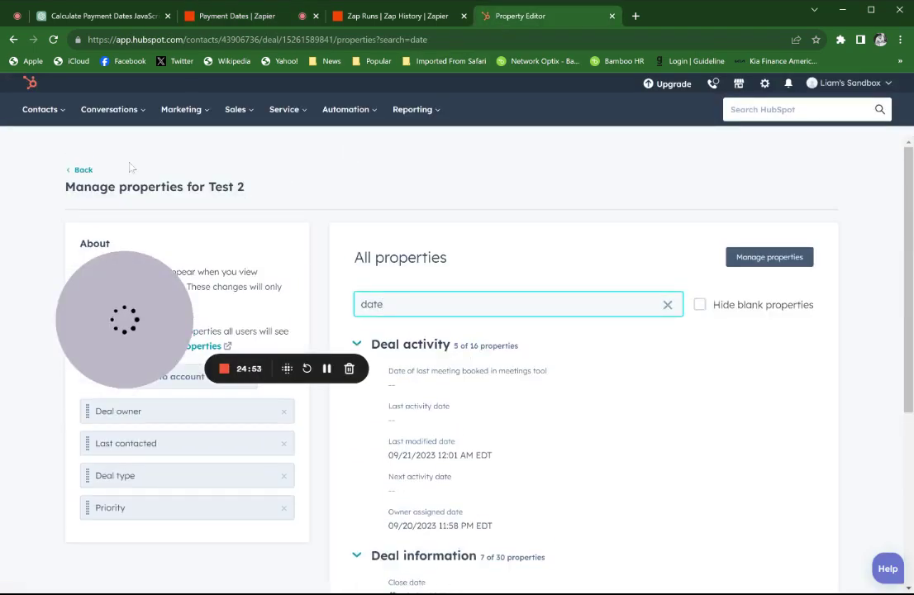
left_click(81, 170)
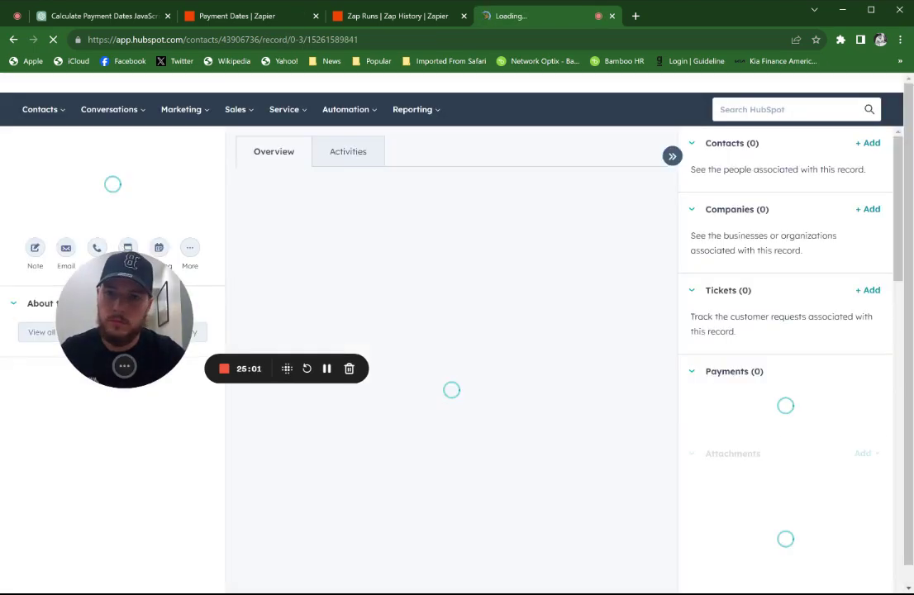
left_click_drag(120, 292, 95, 418)
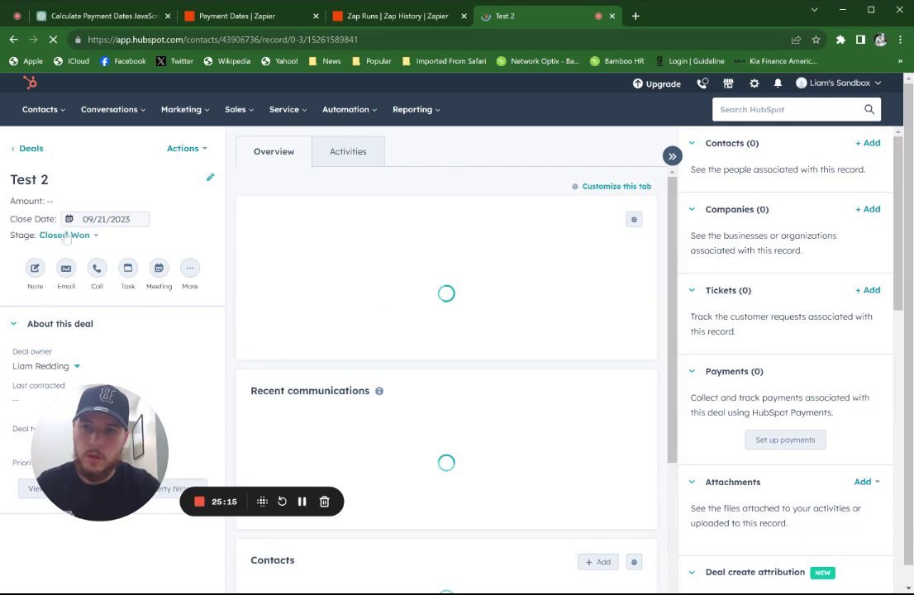
left_click(67, 235)
scroll(99, 339, "up", 3)
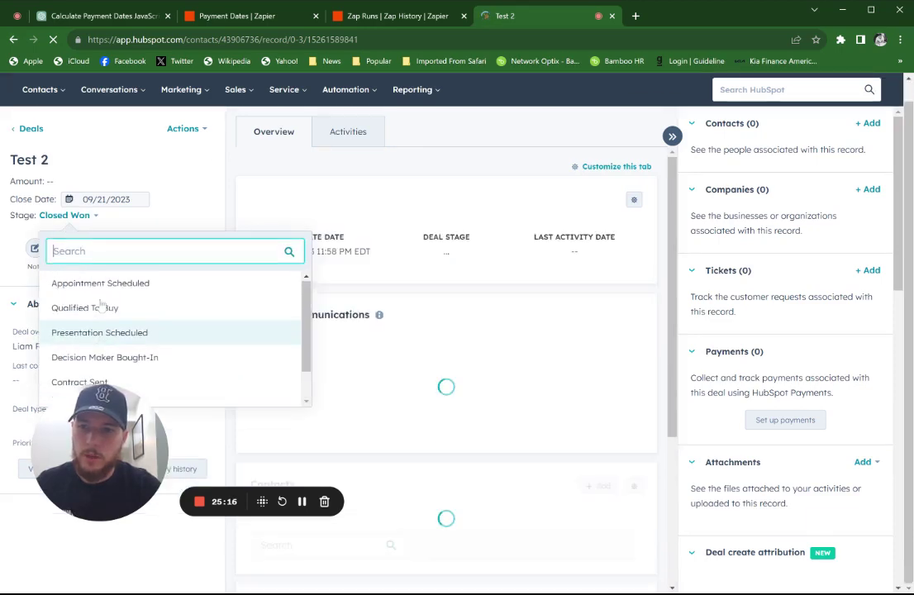
Step: Switch to the Zap history in Zapier, reload it, and open the Payment Dates run's details
left_click(240, 15)
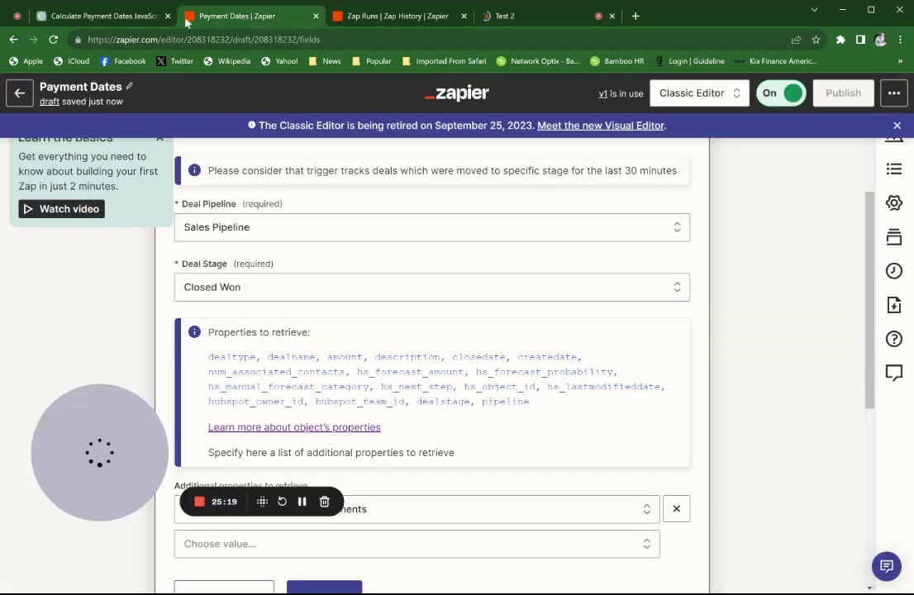
left_click(138, 18)
left_click(400, 16)
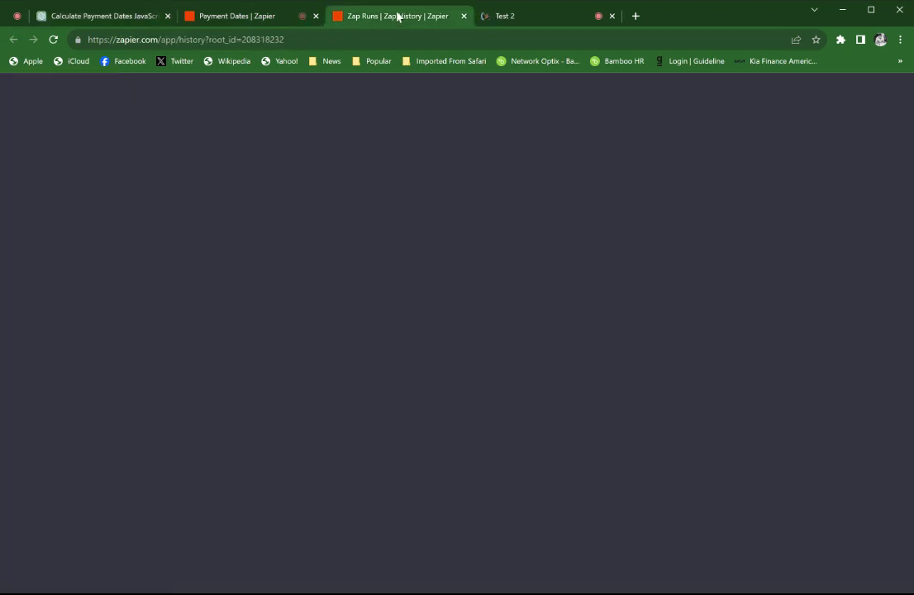
left_click(52, 40)
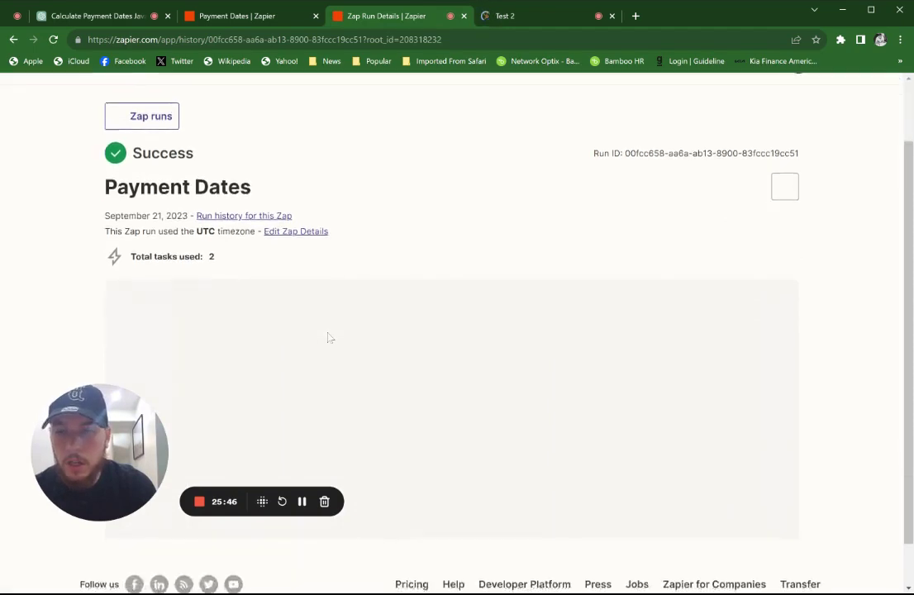
Step: Examine the Payment Dates run's three steps, including the trigger input, the JavaScript code and the payment dates sent to HubSpot
scroll(329, 338, "down", 3)
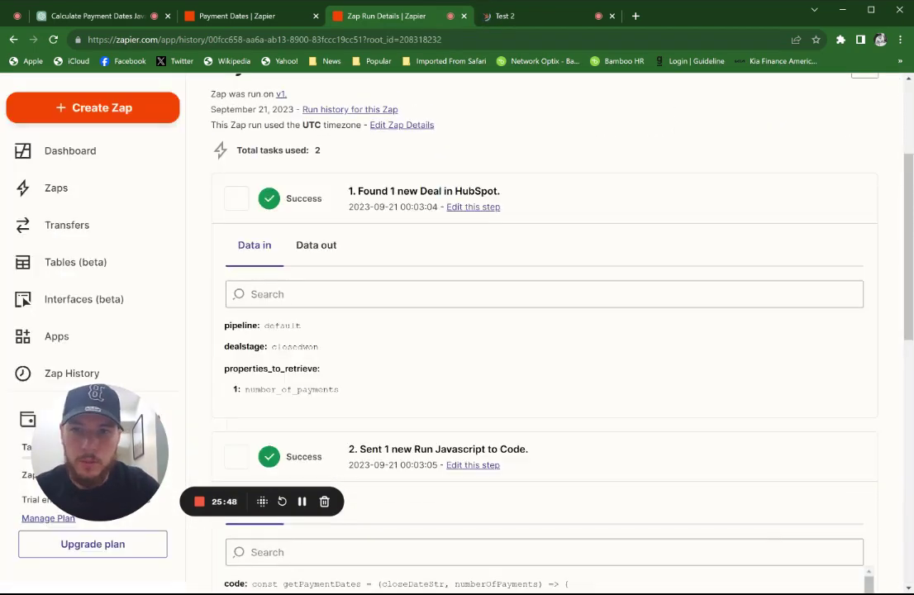
scroll(328, 337, "down", 2)
scroll(529, 372, "down", 4)
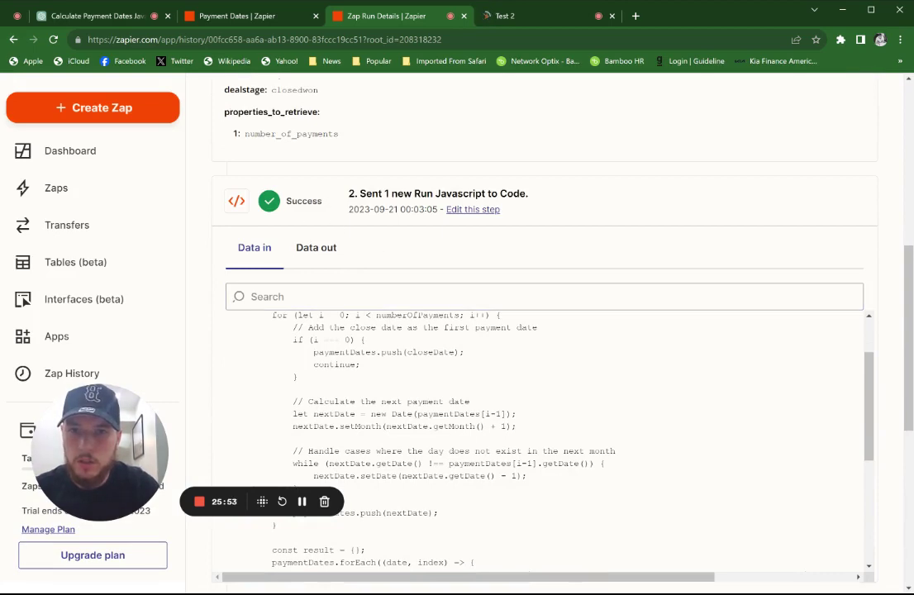
scroll(325, 227, "down", 2)
scroll(364, 318, "down", 2)
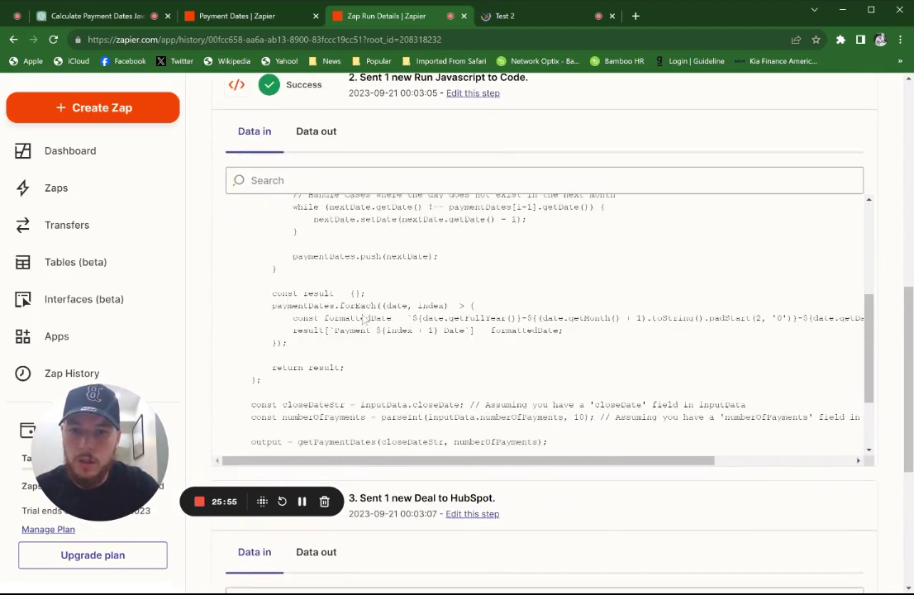
scroll(363, 318, "down", 4)
scroll(364, 319, "up", 6)
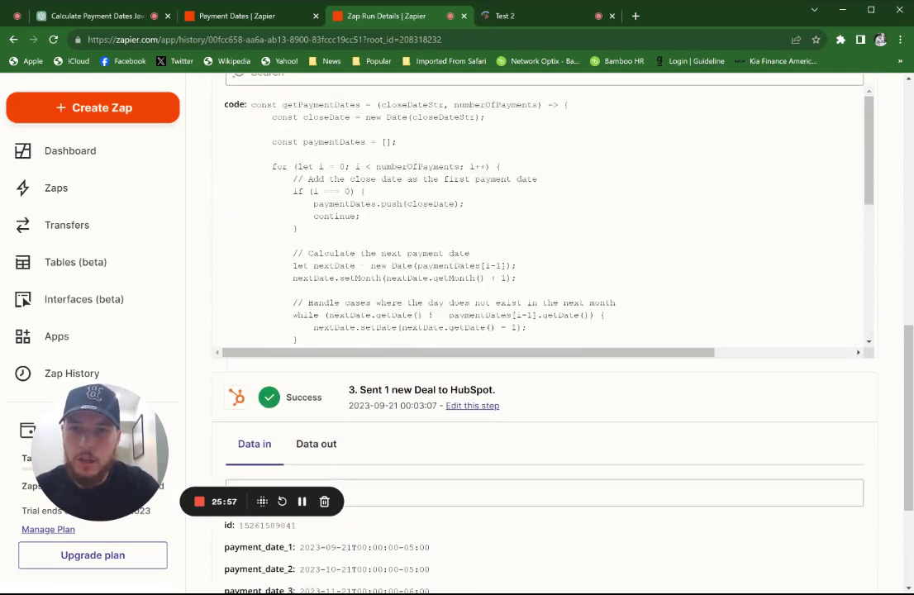
scroll(318, 295, "up", 4)
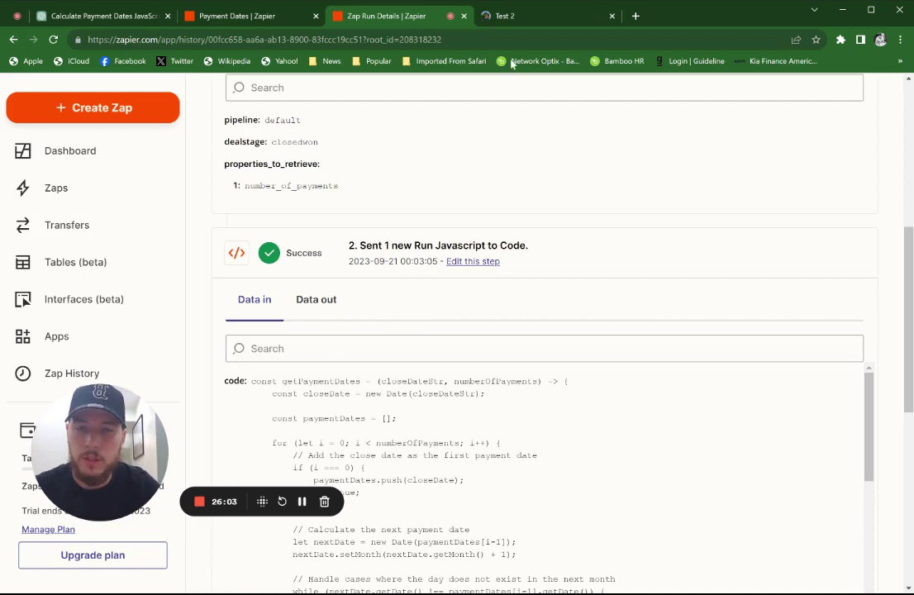
Step: Switch to HubSpot, close Test 2's Stage options, view all of the deal's properties, and search them for "payment date"
left_click(506, 16)
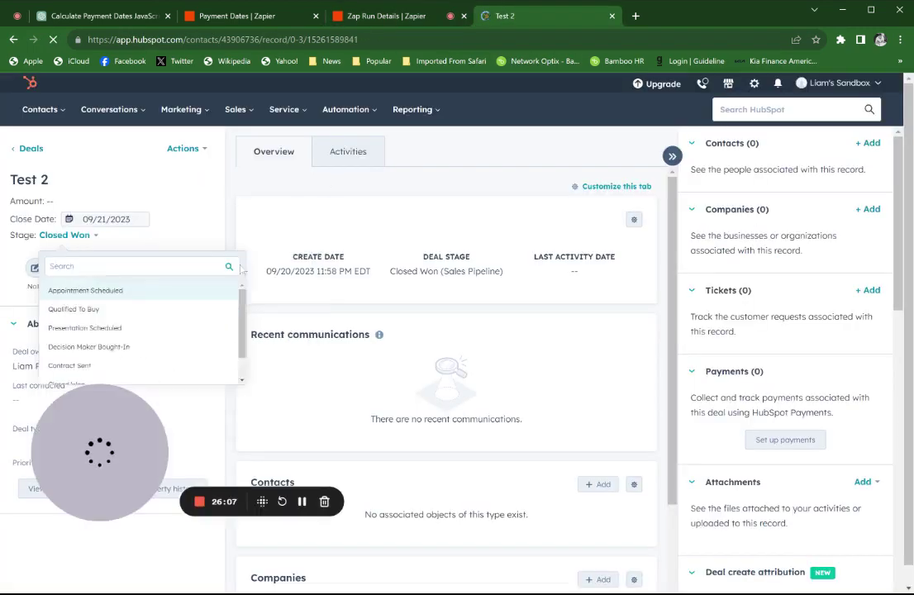
left_click(330, 182)
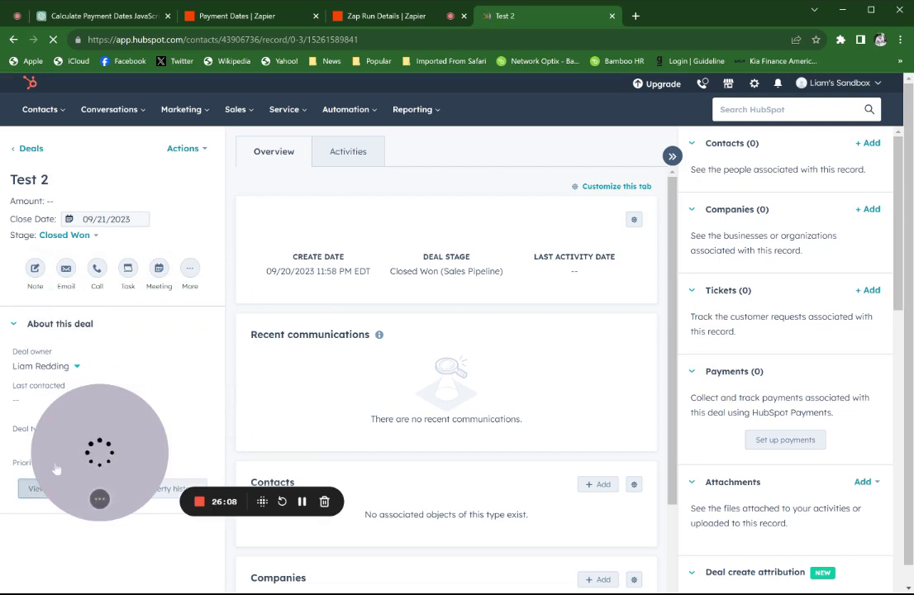
left_click(51, 488)
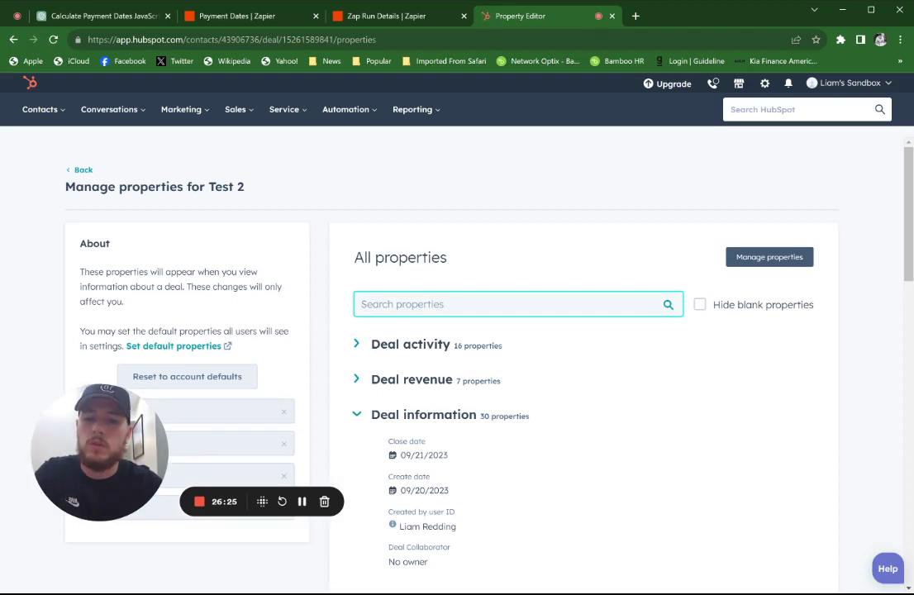
type("p")
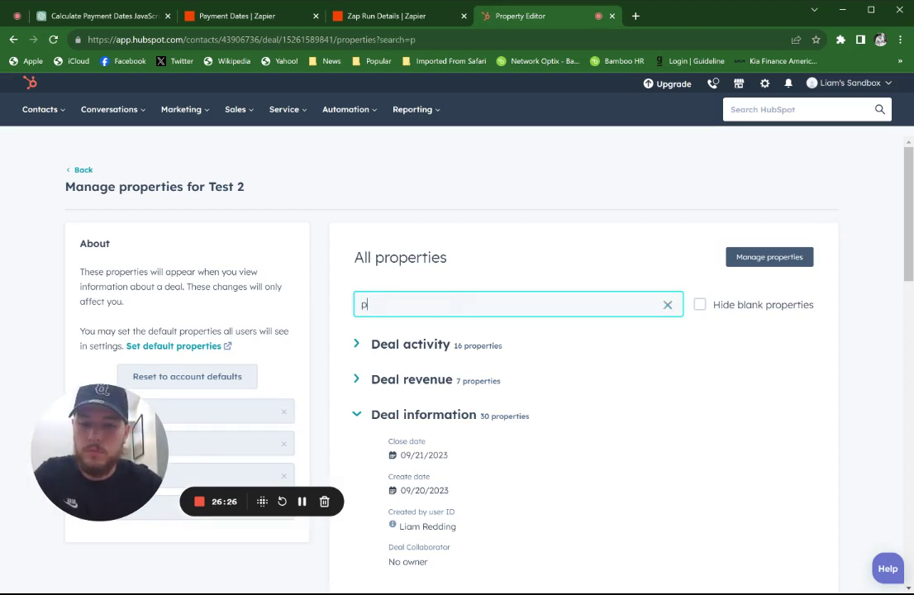
type("ayment date")
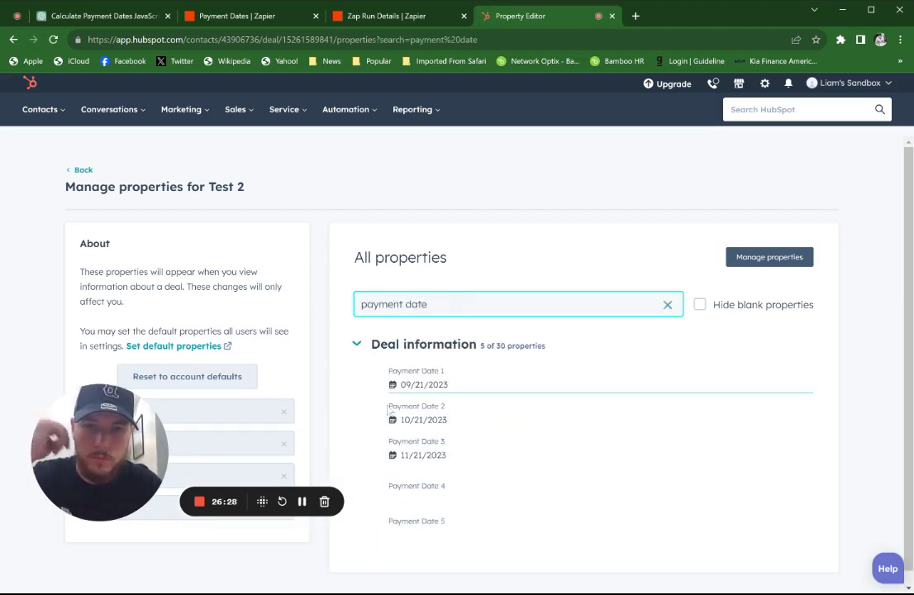